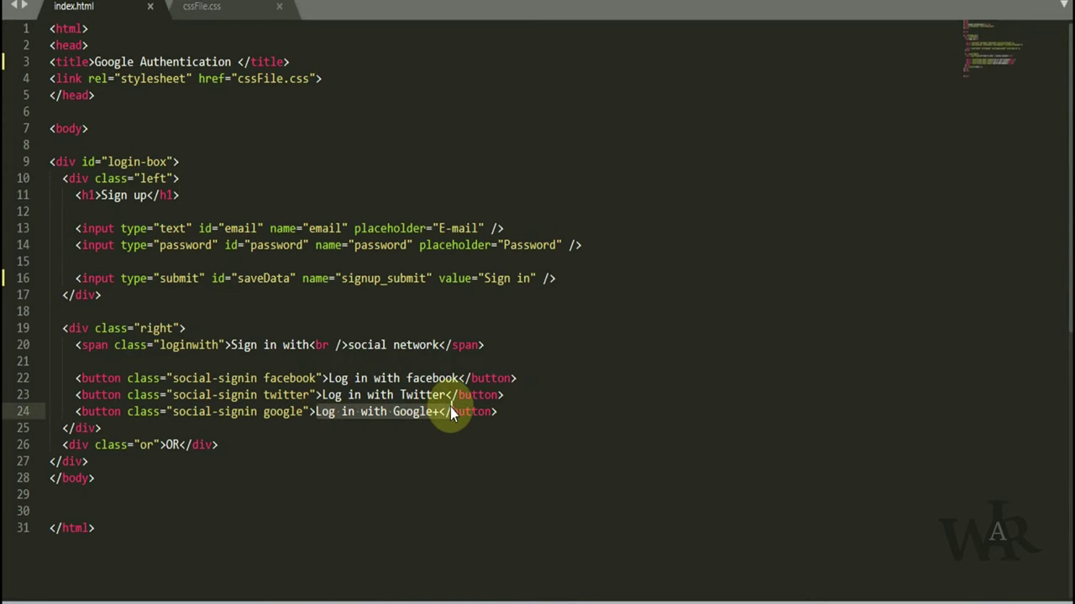
- Add the attribute id='login' to the "Log in with Google+" button in index.html
scroll(370, 422, "down", 1)
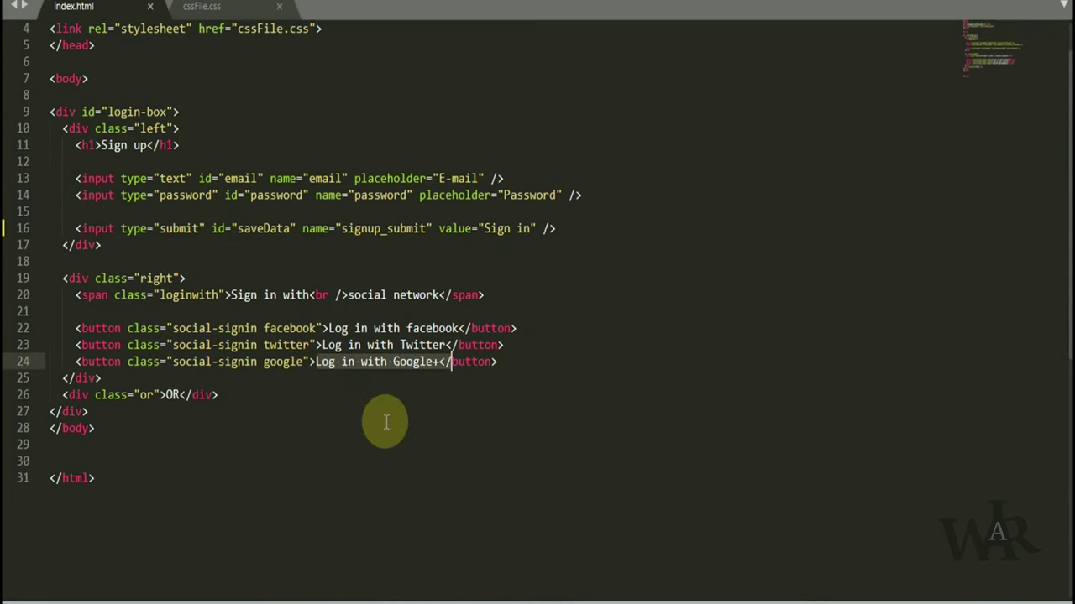
left_click(311, 363)
type("id=")
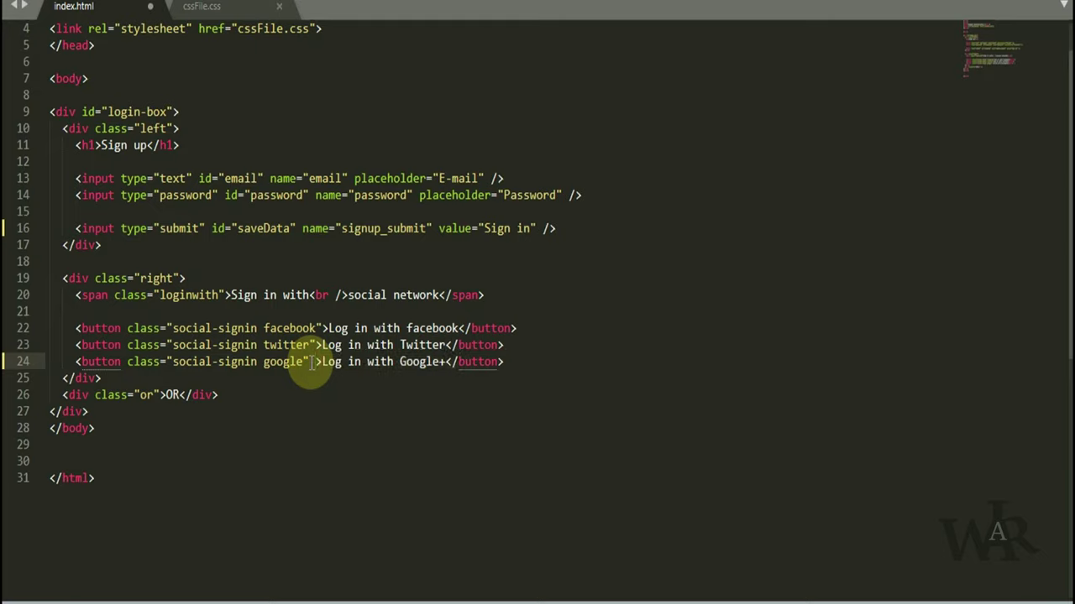
type("\"")
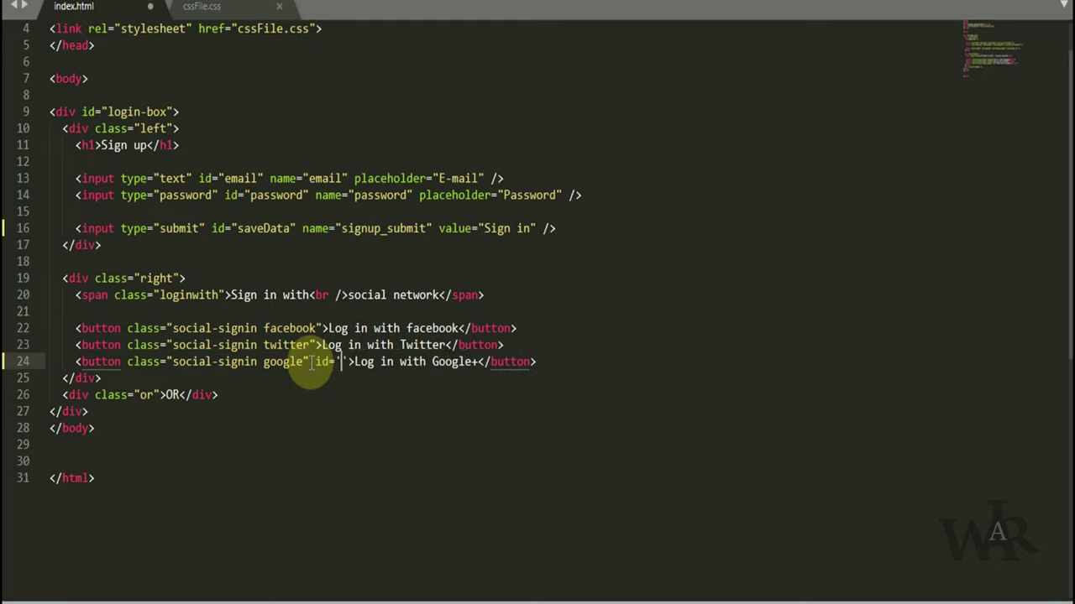
type("login")
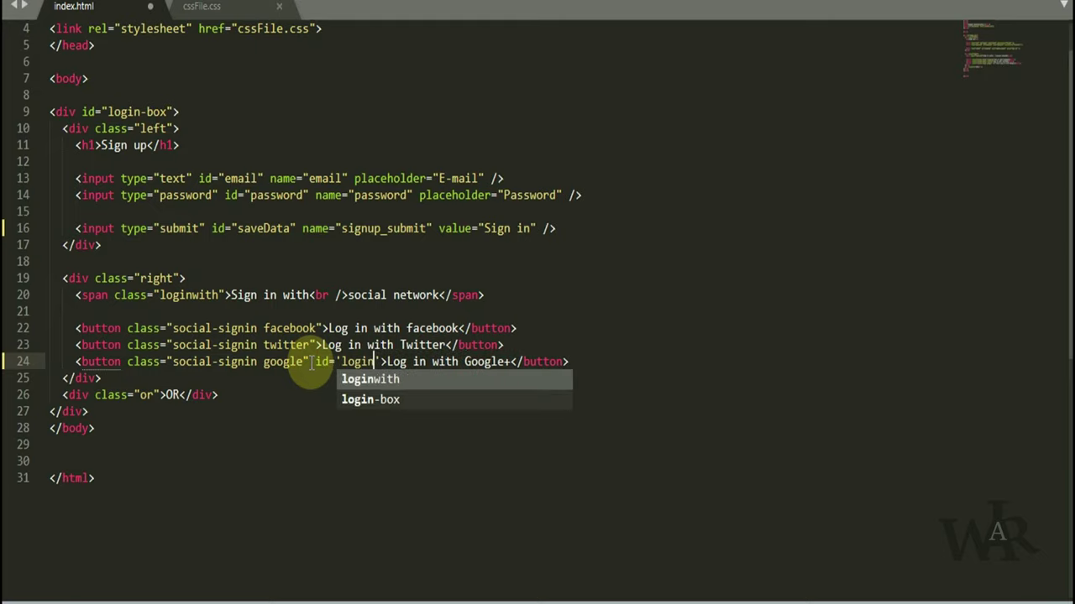
left_click(507, 345)
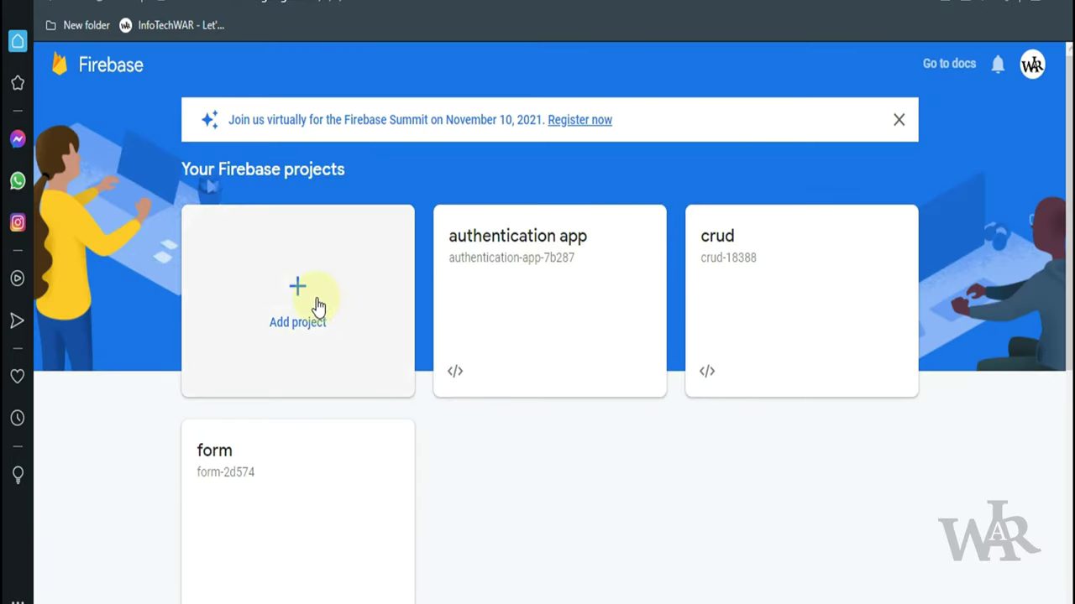
- In the Firebase console, create a new project named google-auth with Google Analytics disabled and open it
left_click(317, 306)
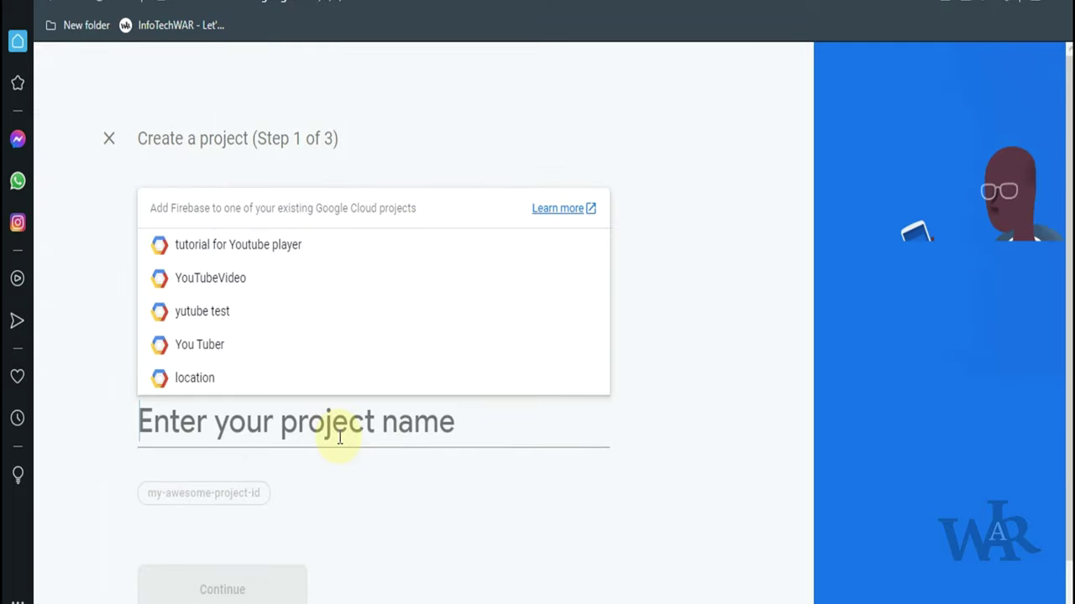
type("google")
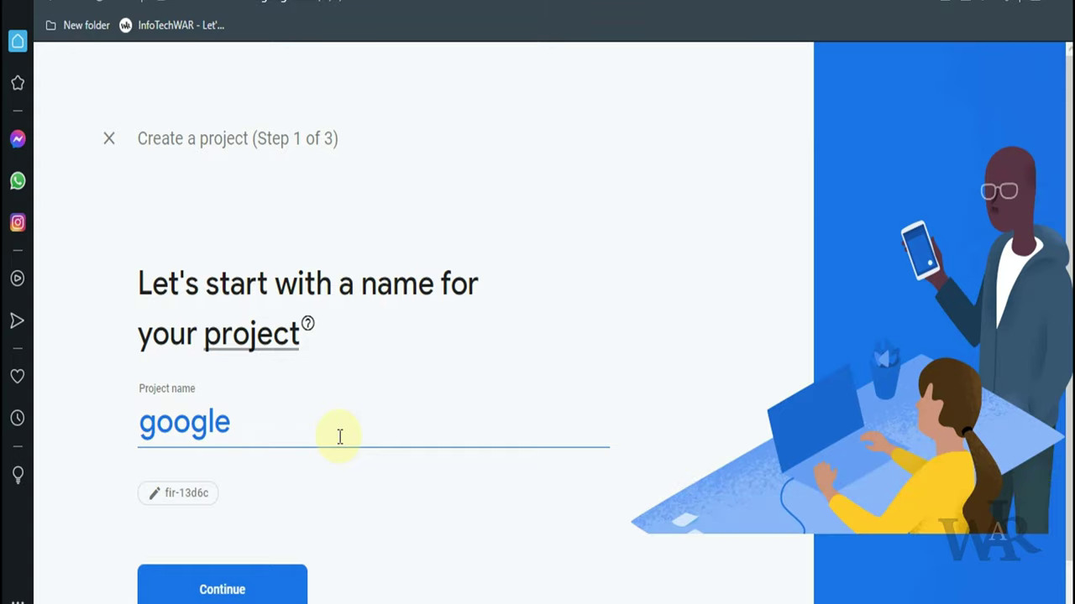
type("-auth")
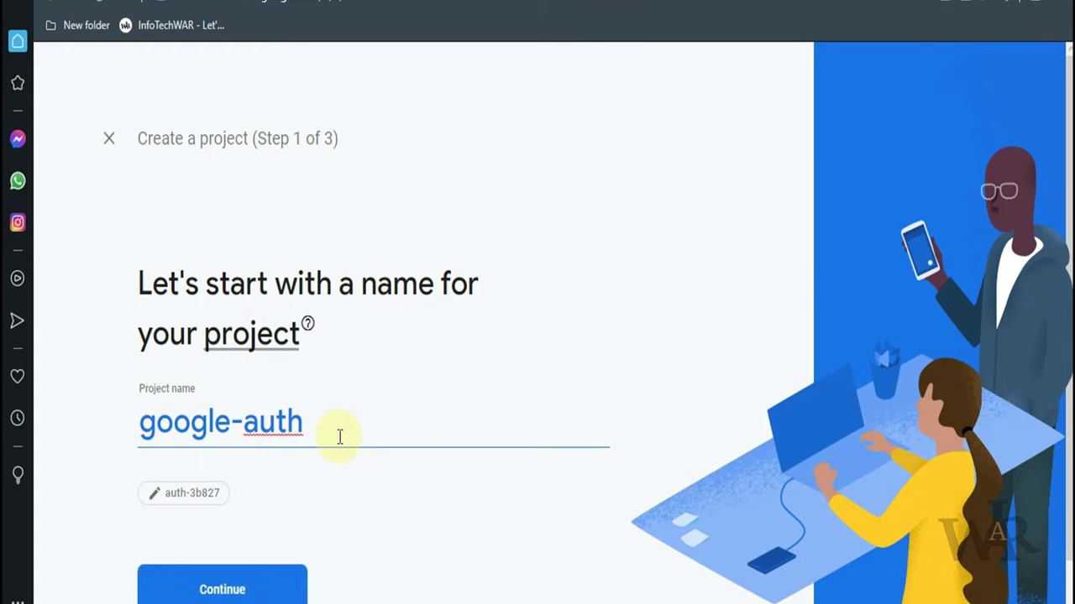
left_click(278, 579)
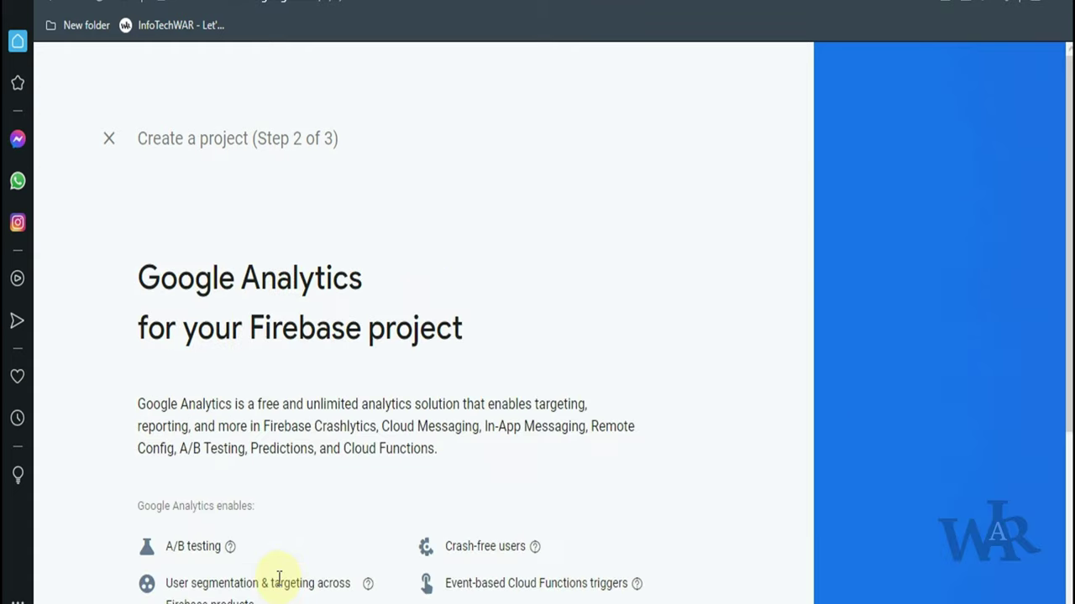
scroll(386, 388, "down", 3)
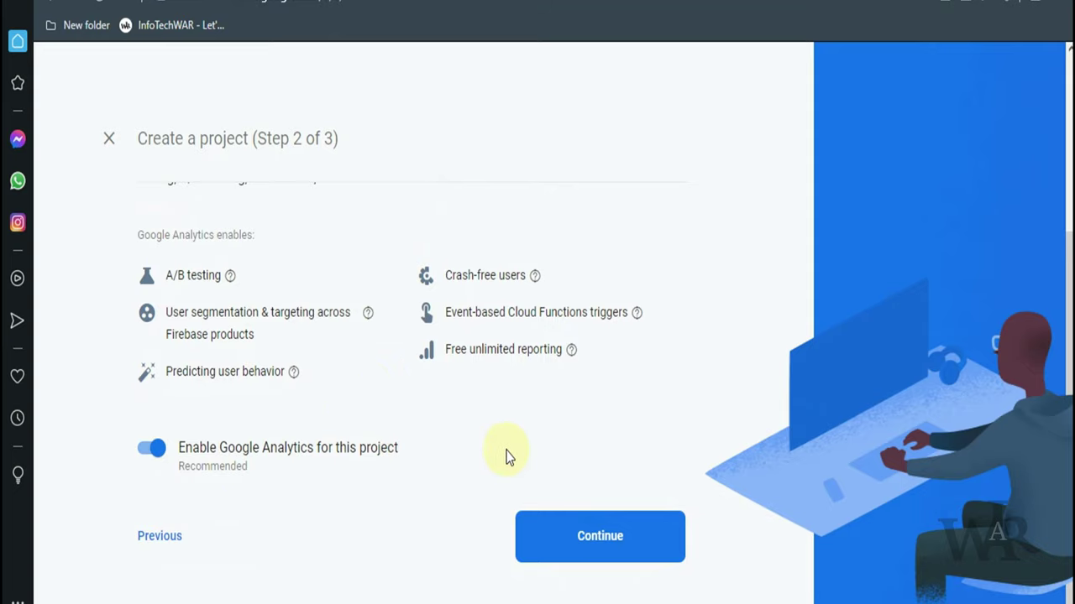
left_click(152, 449)
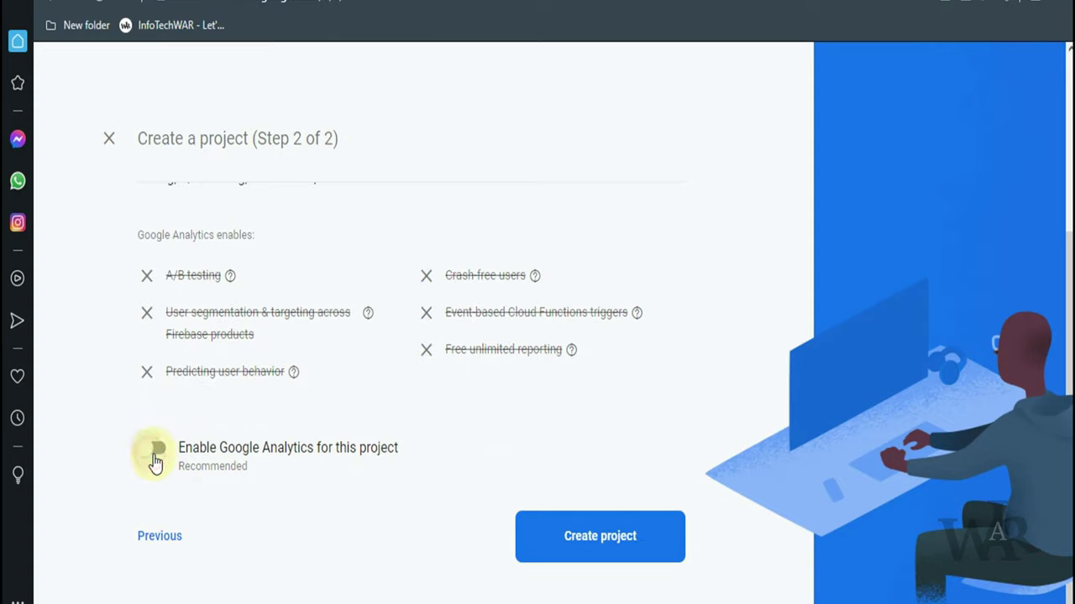
left_click(581, 537)
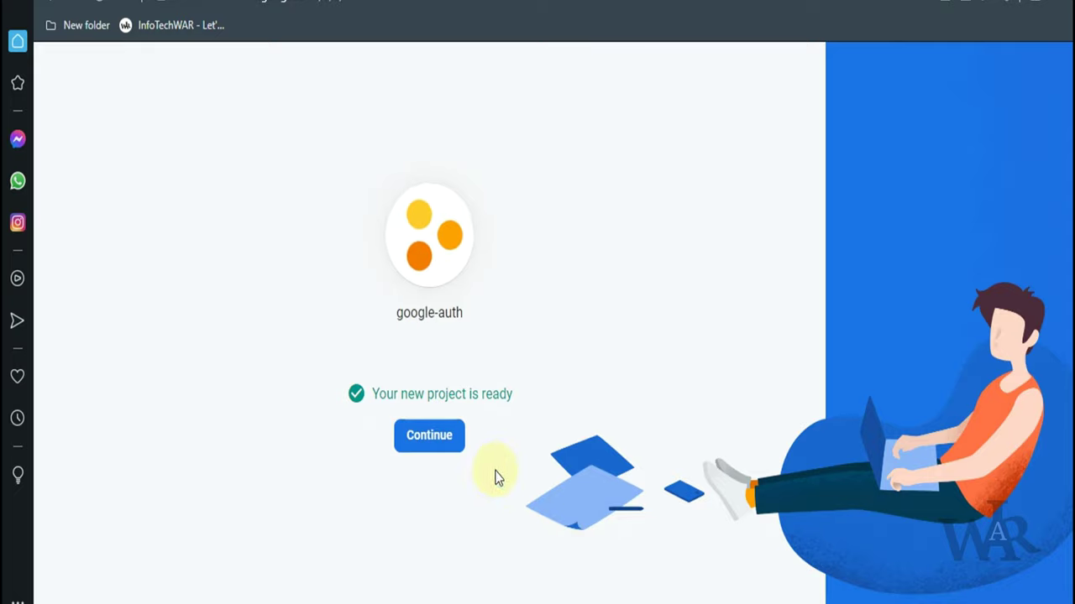
left_click(448, 436)
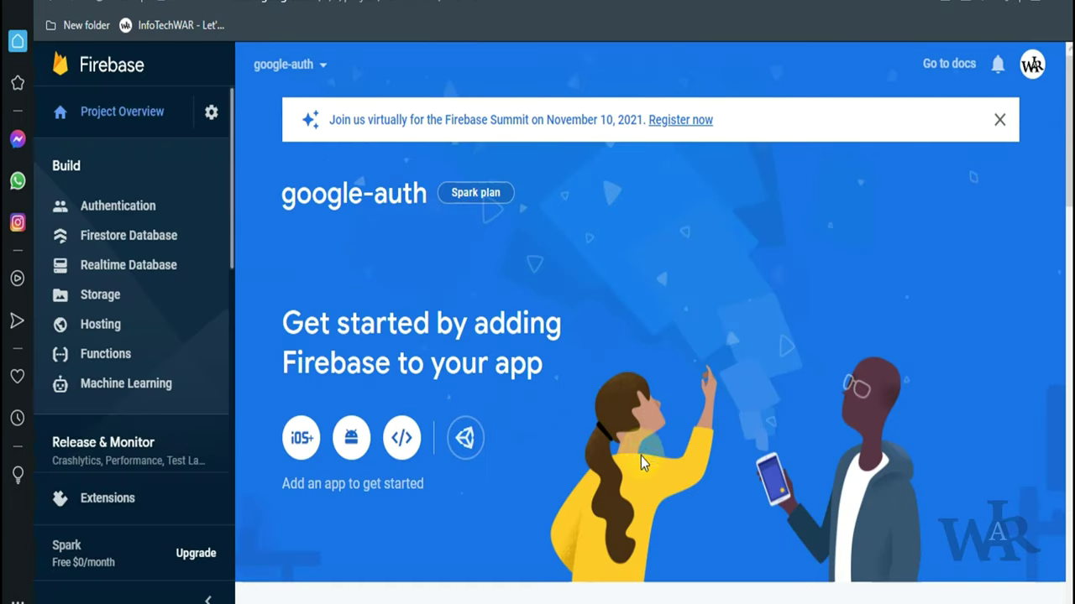
- Register a web app with the nickname google-auth in the project, without Firebase Hosting
left_click(400, 438)
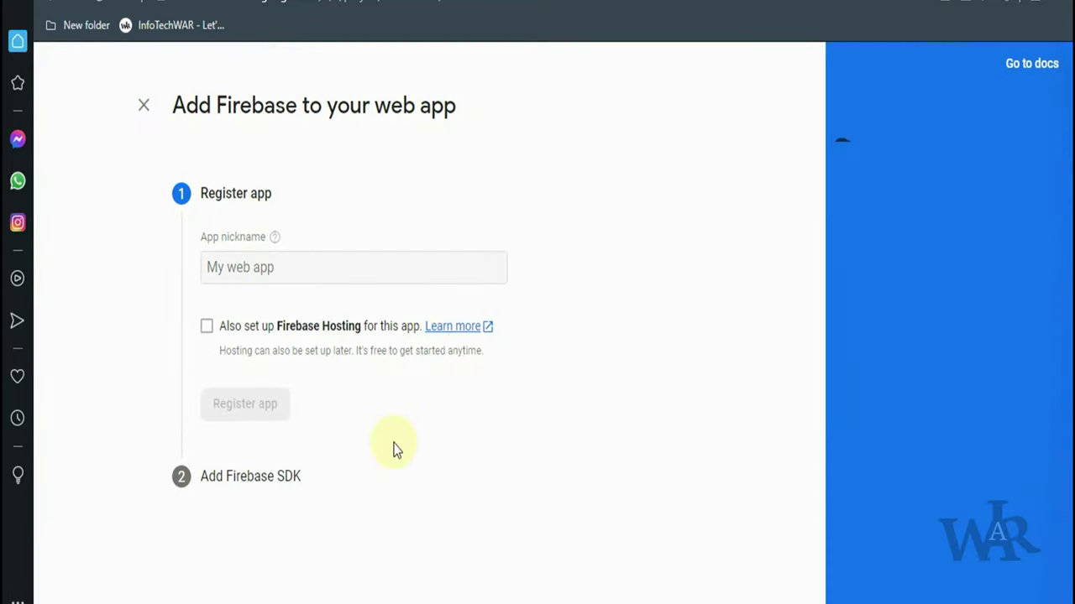
left_click(411, 271)
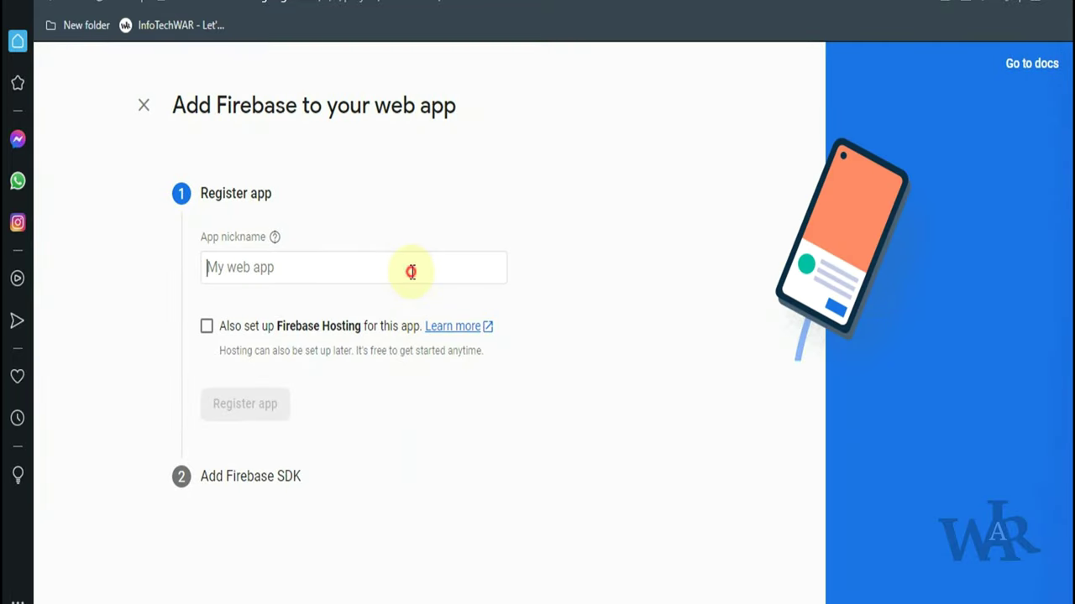
type("google-auth")
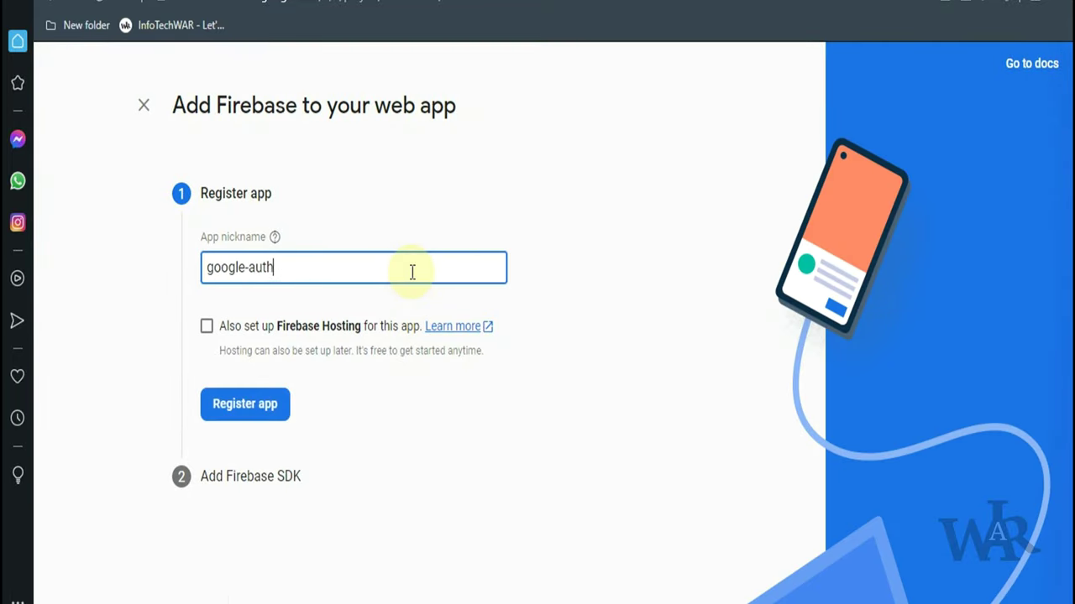
left_click(247, 405)
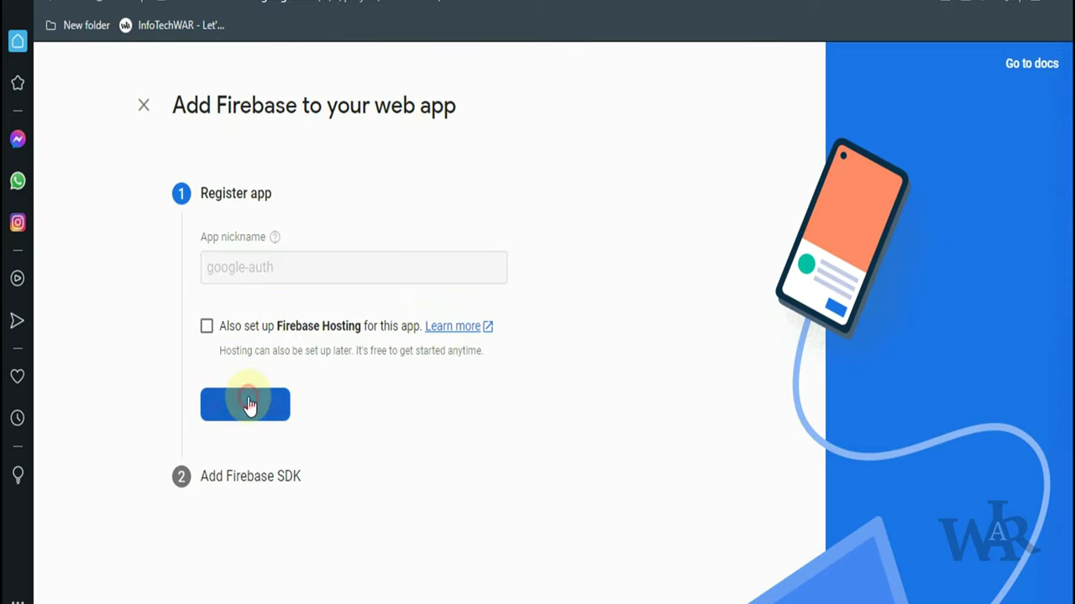
- Choose the <script> tag option for the Firebase SDK and copy the entire configuration script
scroll(257, 404, "down", 5)
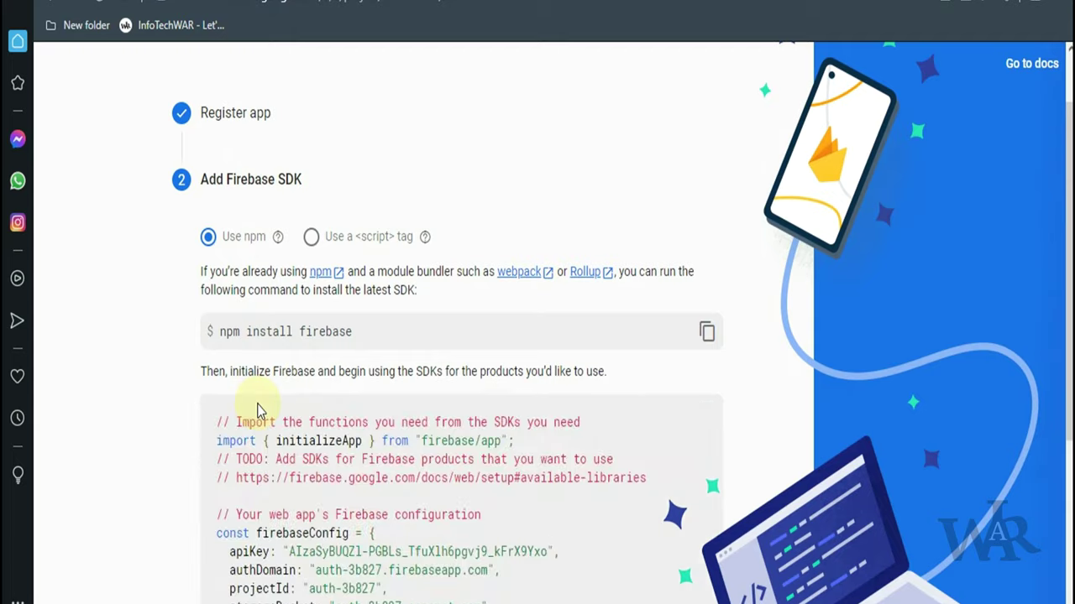
scroll(259, 412, "up", 3)
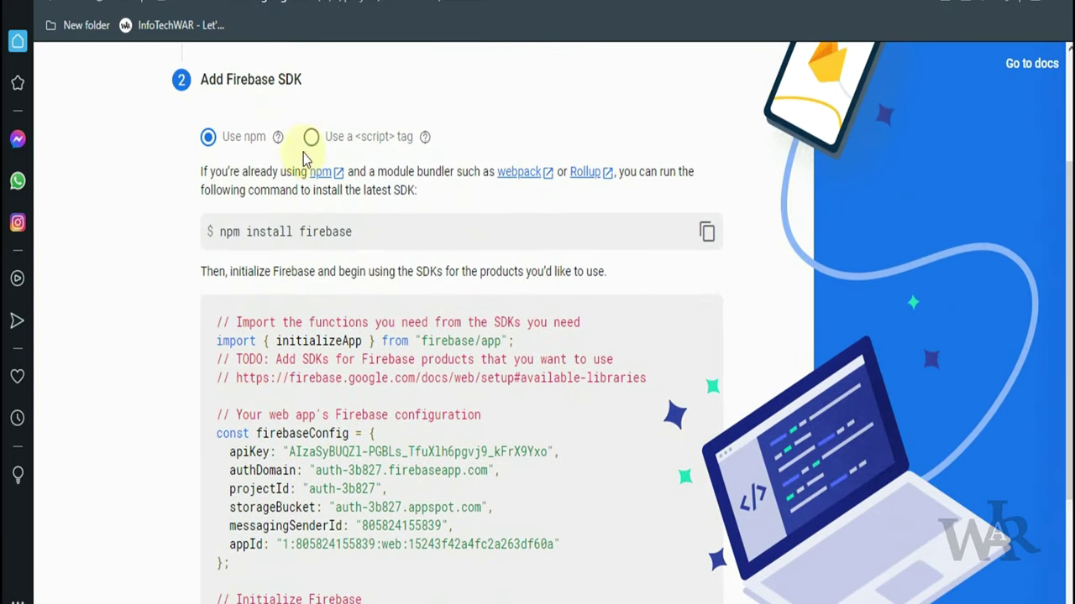
left_click(309, 136)
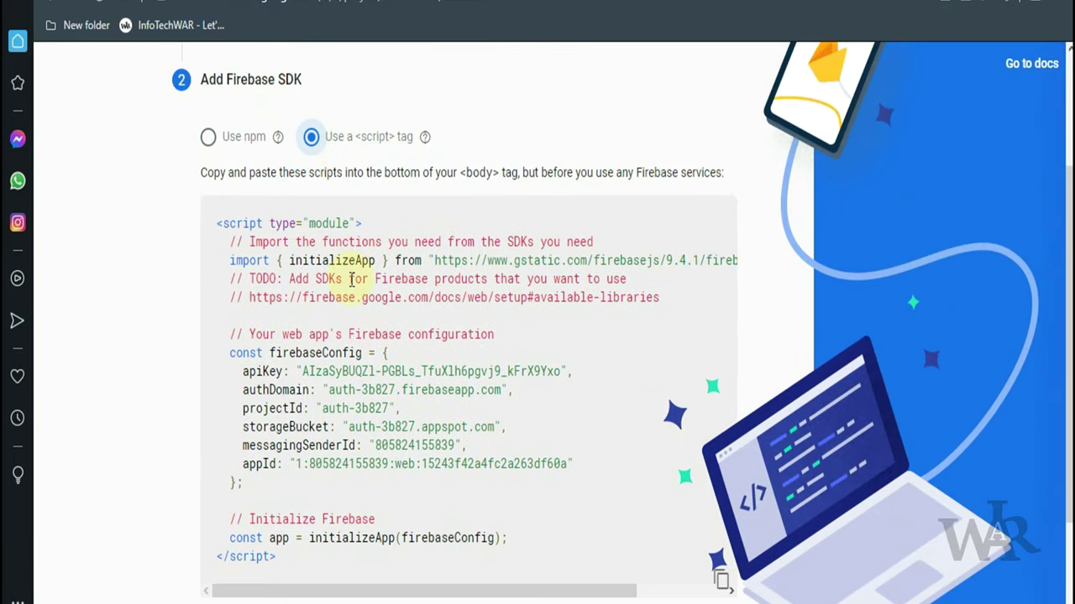
left_click_drag(288, 569, 220, 225)
key("ctrl+c")
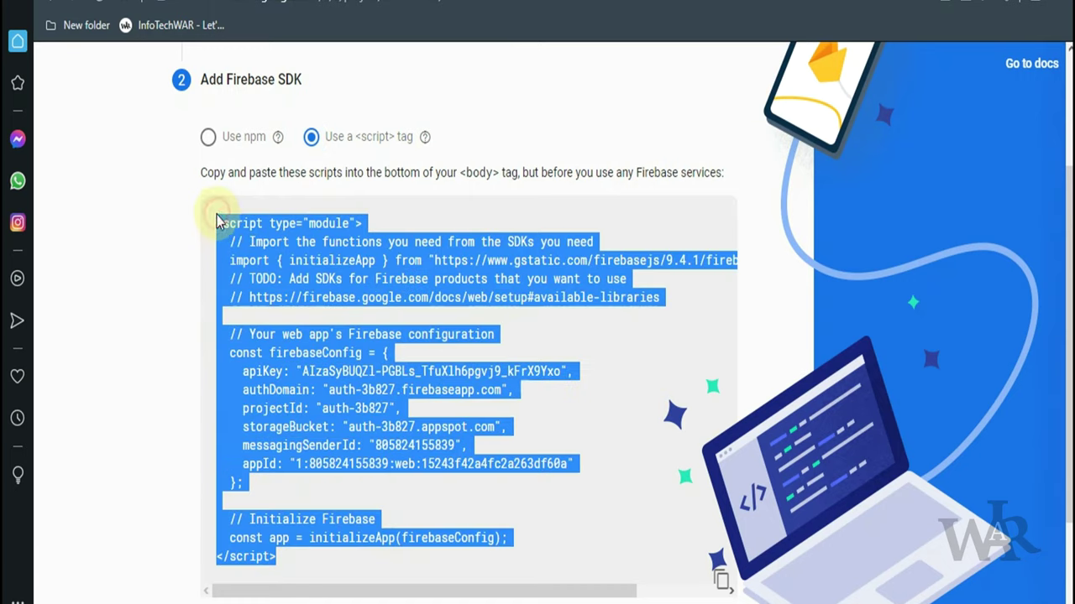
- Switch to the code editor and paste the Firebase script, including its API key, into index.html below the closing body tag
scroll(323, 390, "down", 2)
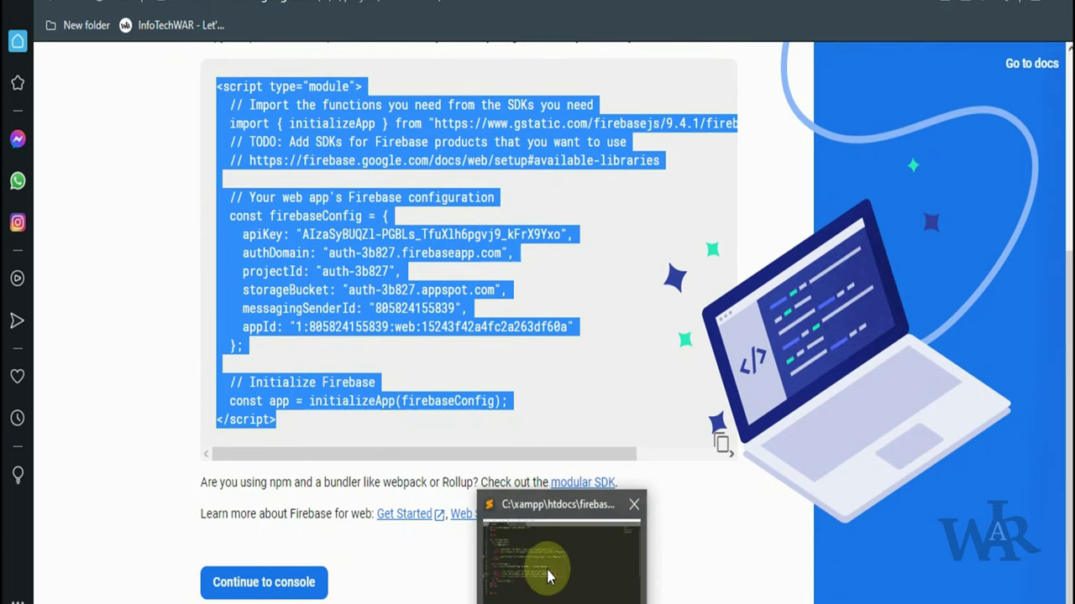
left_click(546, 571)
left_click(182, 442)
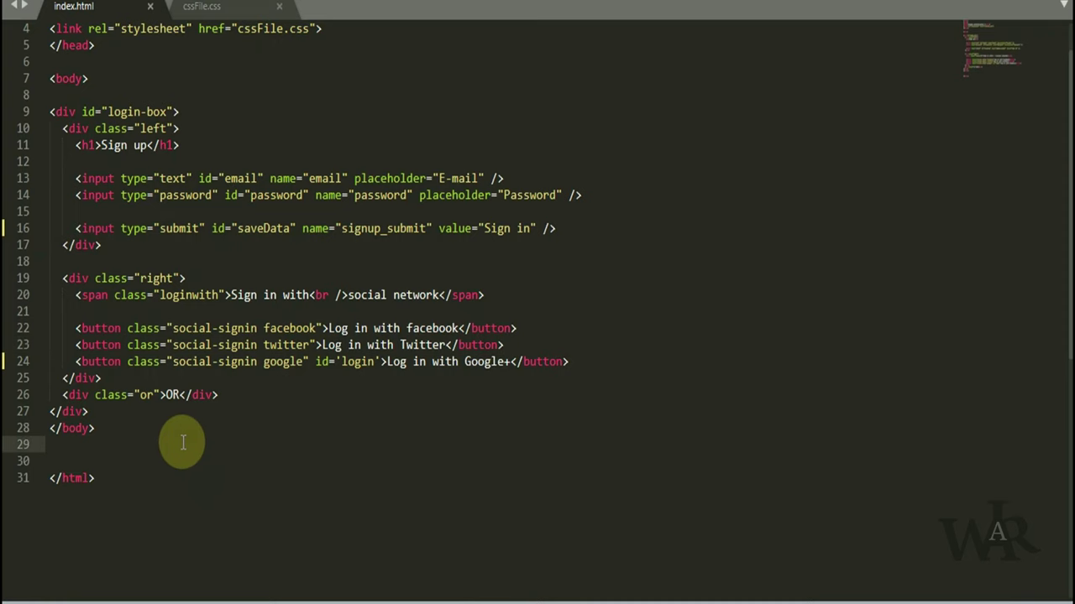
key("ctrl+v")
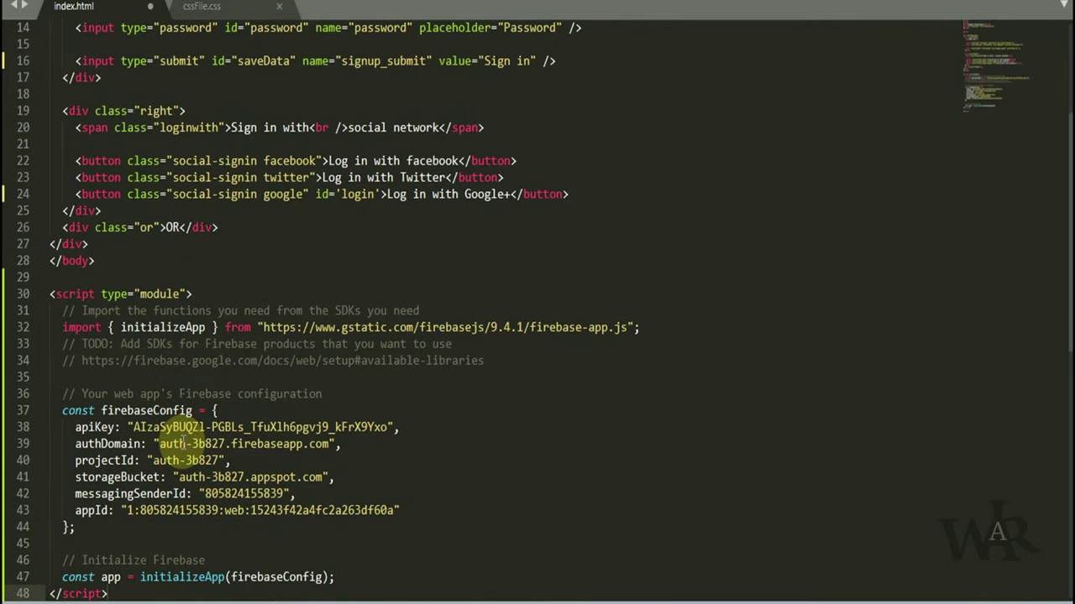
scroll(182, 442, "down", 2)
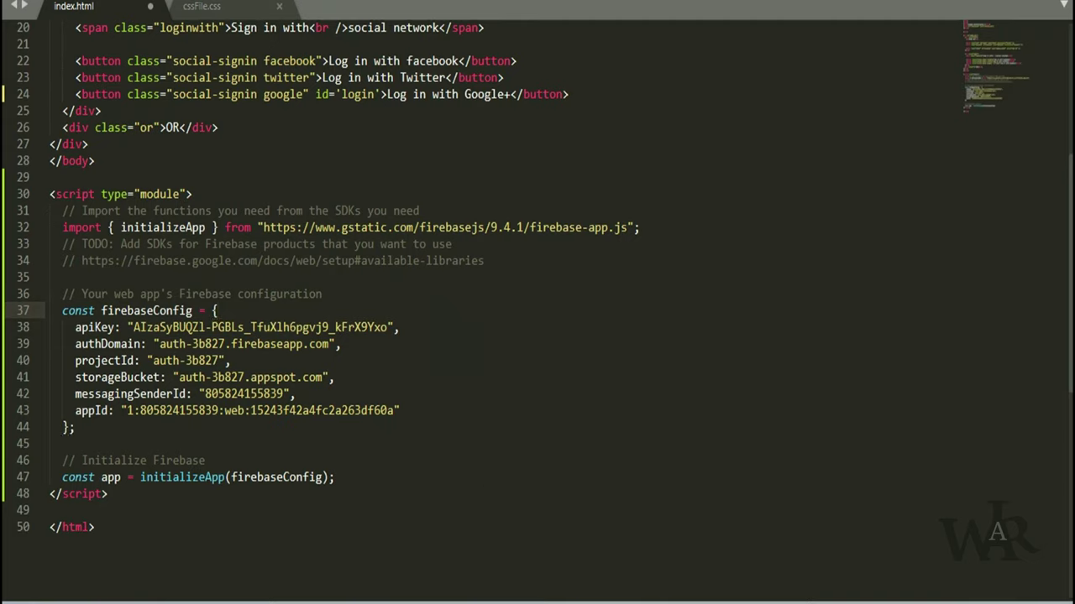
- Return to the Firebase console, finish the web app setup and get started with Authentication for the project
mouse_move(600, 603)
left_click(687, 547)
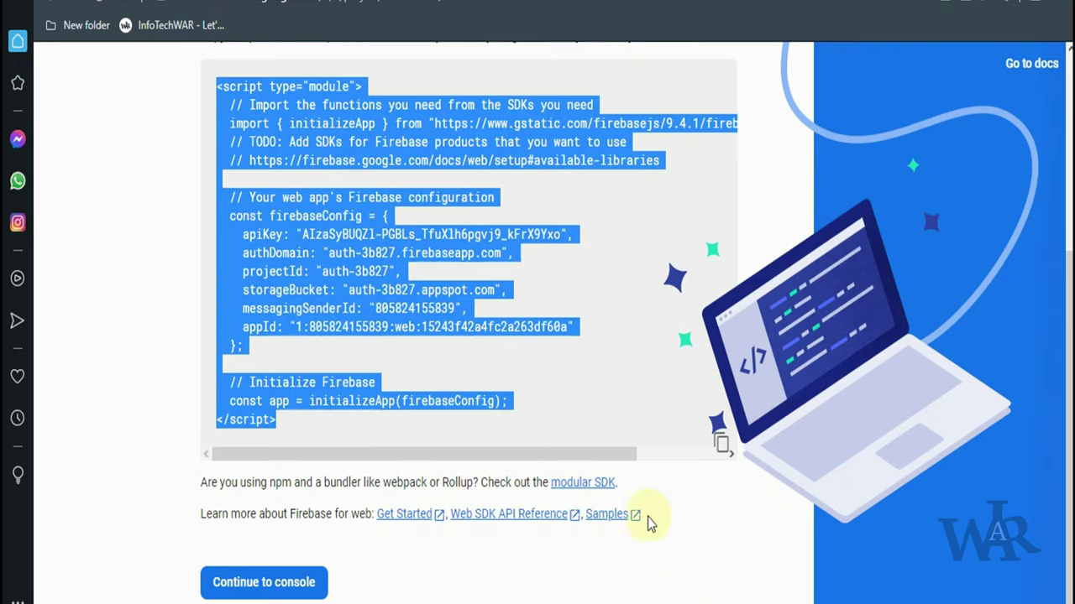
left_click(258, 590)
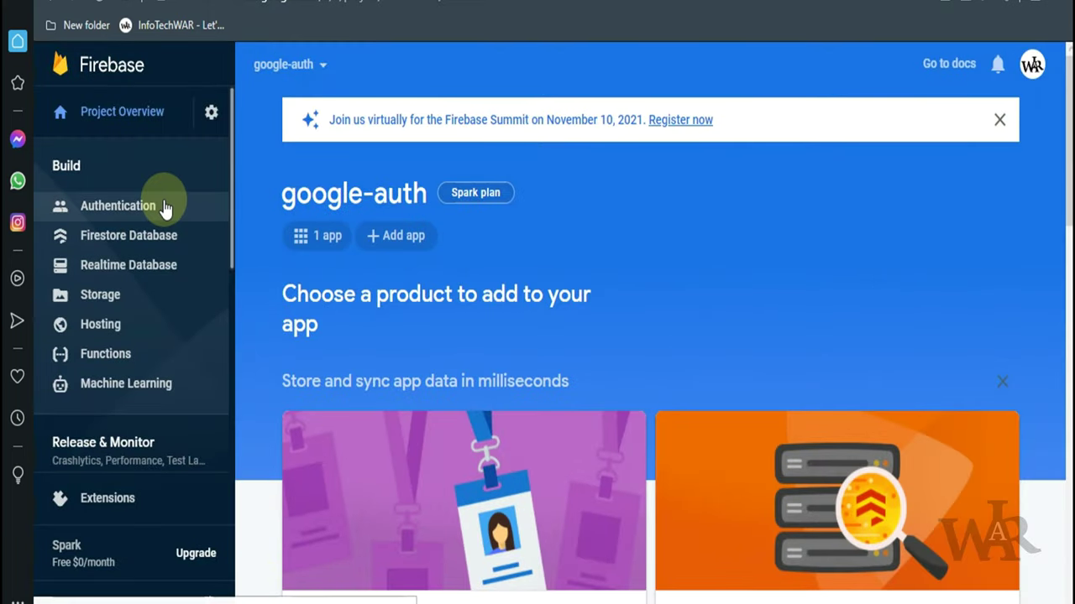
left_click(164, 207)
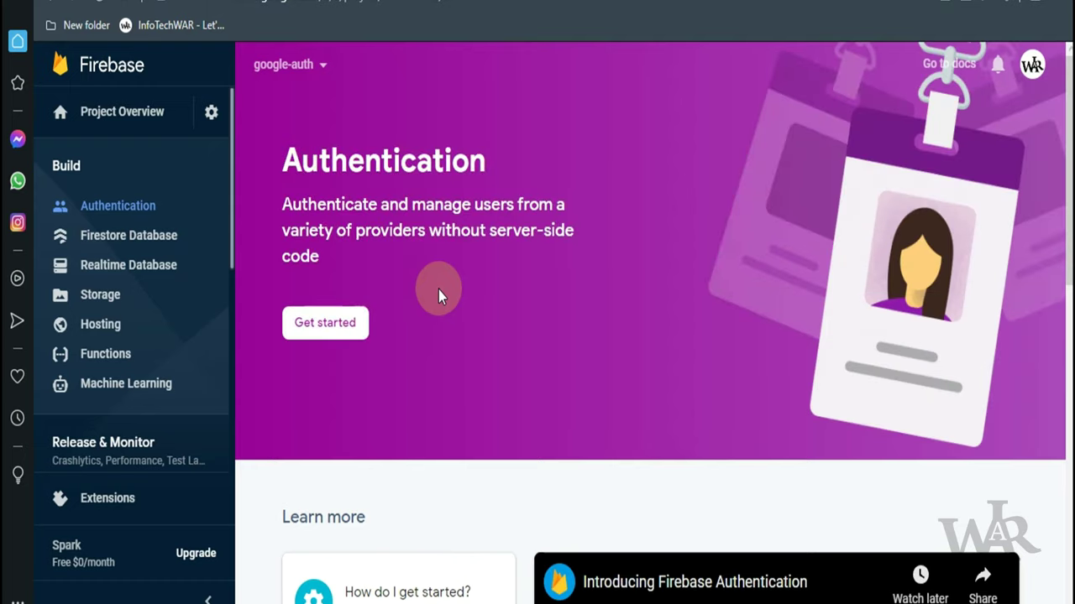
scroll(438, 290, "down", 1)
scroll(439, 289, "down", 3)
scroll(438, 293, "up", 4)
left_click(340, 323)
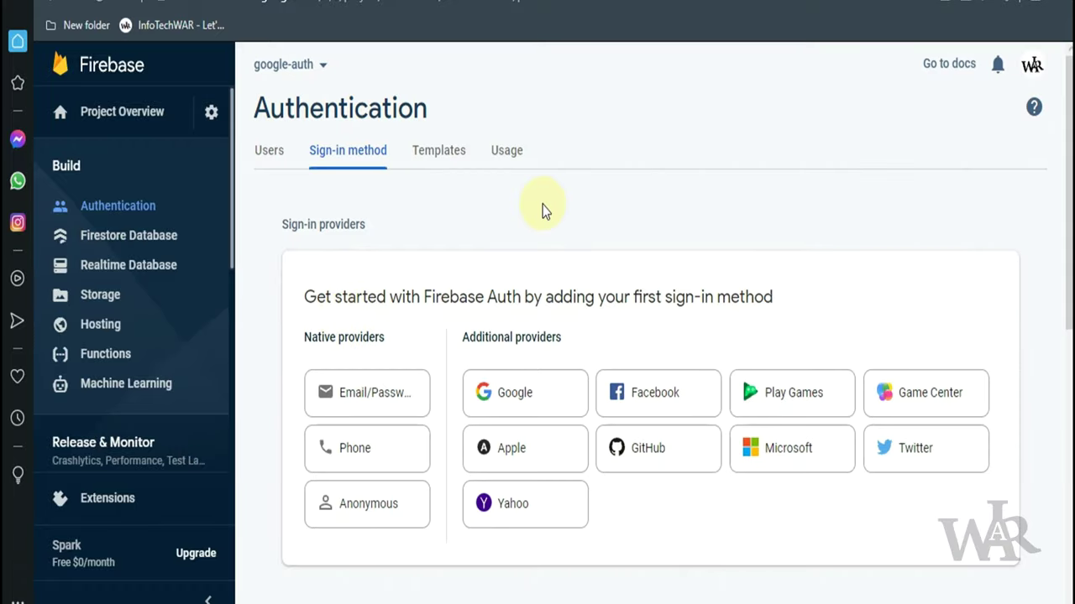
- Add Google as a sign-in provider and switch it to enabled
left_click(526, 393)
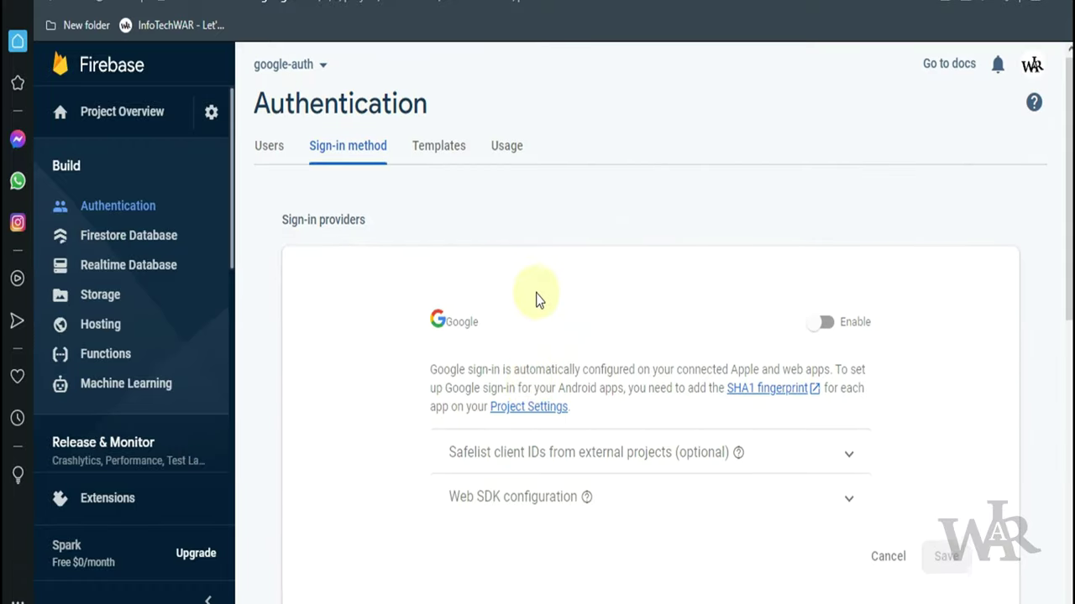
scroll(536, 293, "down", 1)
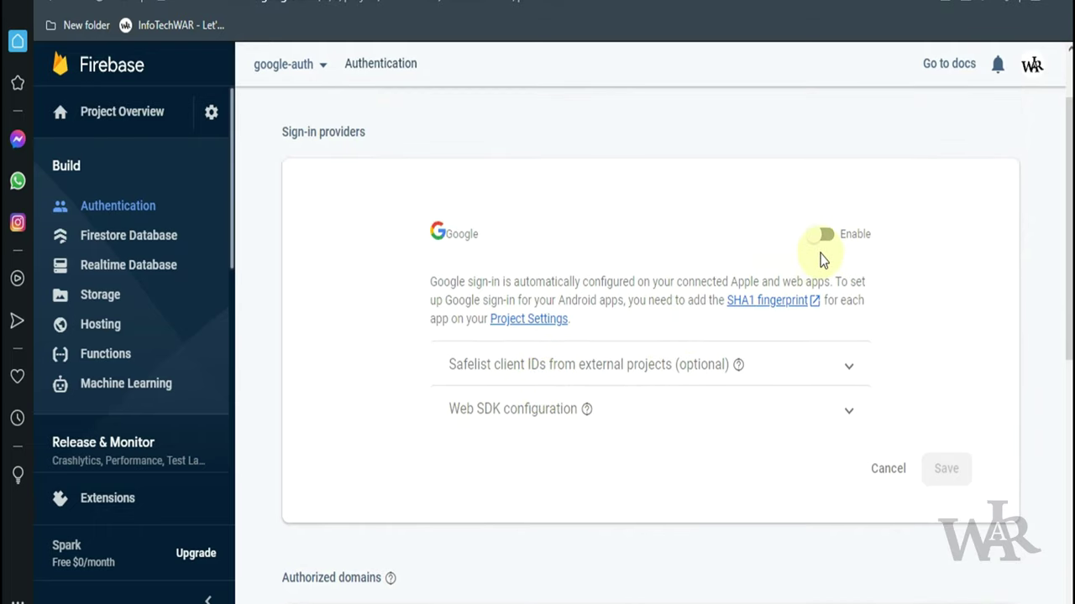
left_click(823, 235)
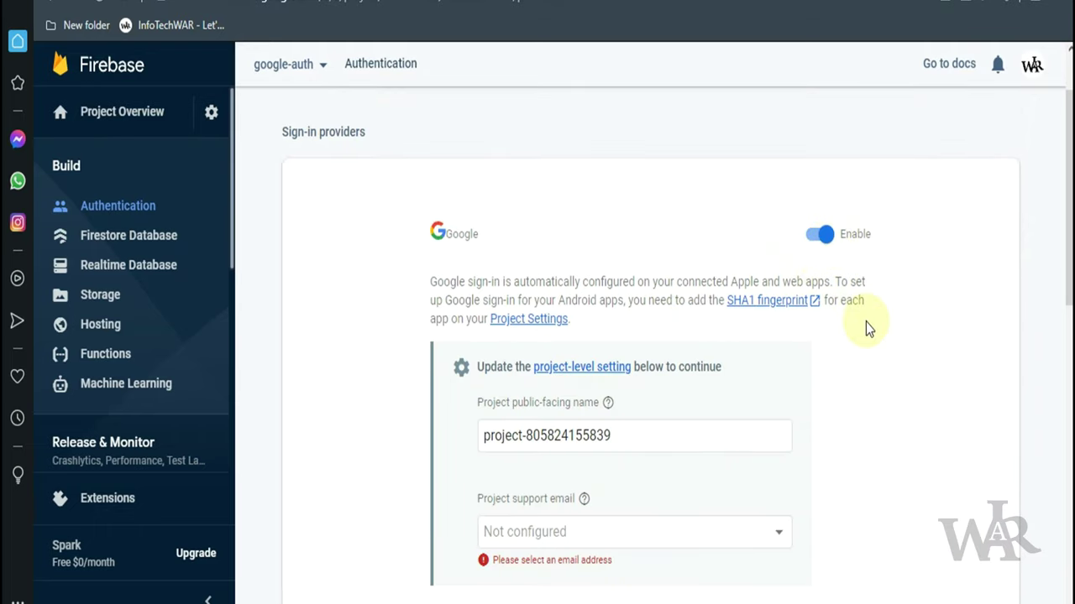
- Set the Google provider's project public-facing name to new-google-auth
scroll(866, 324, "down", 1)
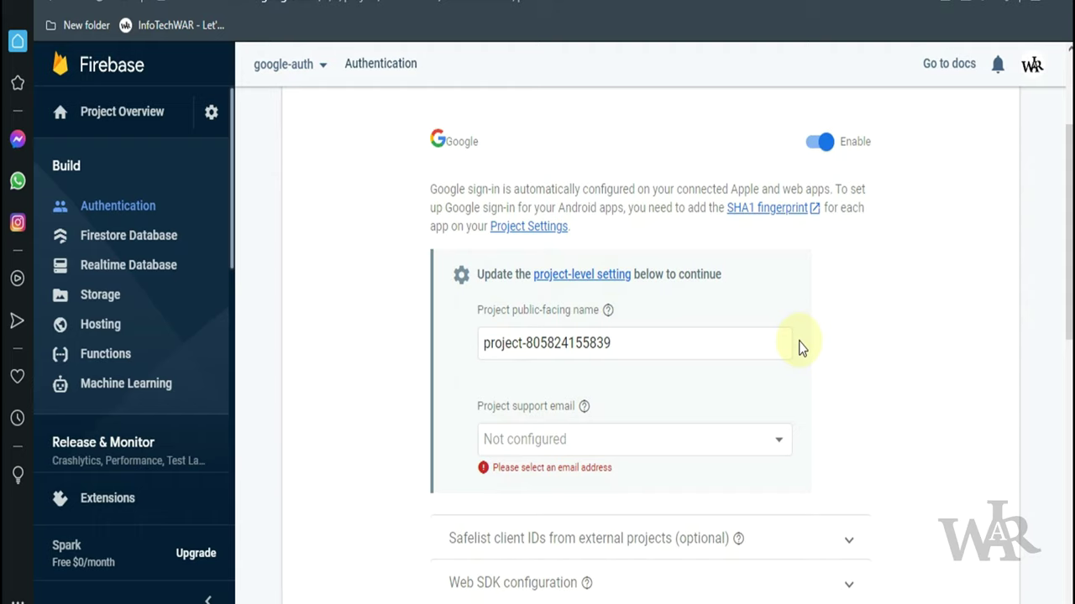
scroll(801, 349, "down", 1)
left_click(631, 255)
left_click_drag(636, 254, 450, 260)
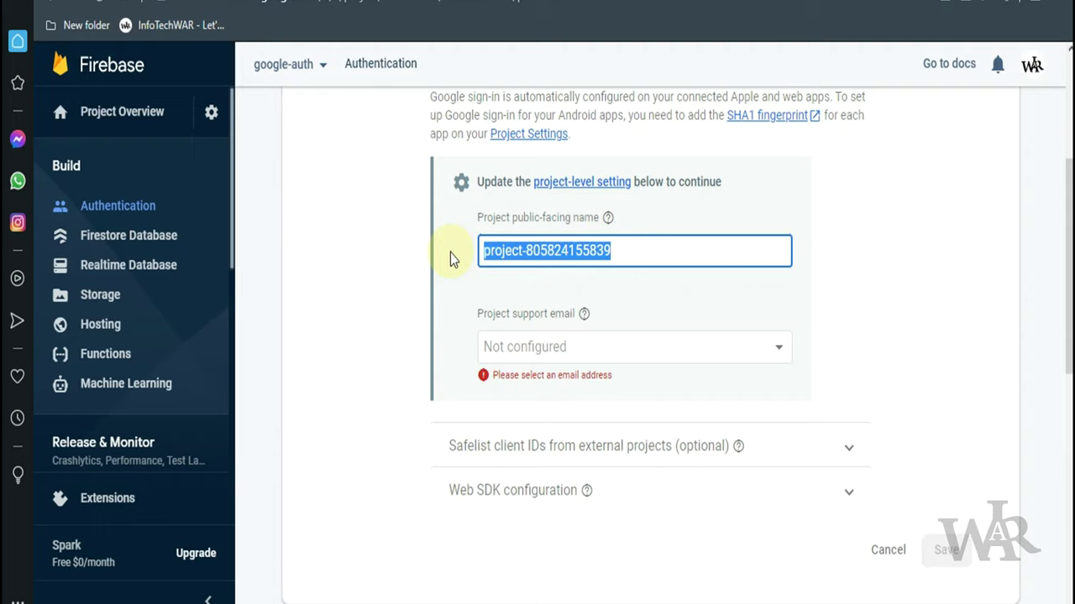
type("new")
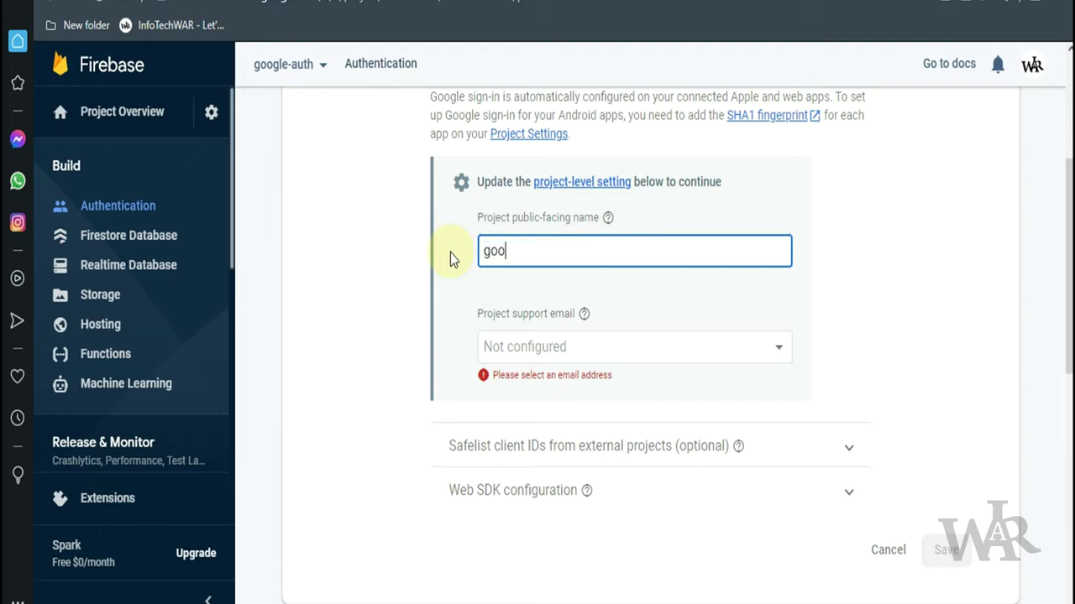
type("-google-auth")
left_click(450, 253)
- Choose the account's e-mail address as the project support email and save the Google provider settings
scroll(448, 253, "down", 2)
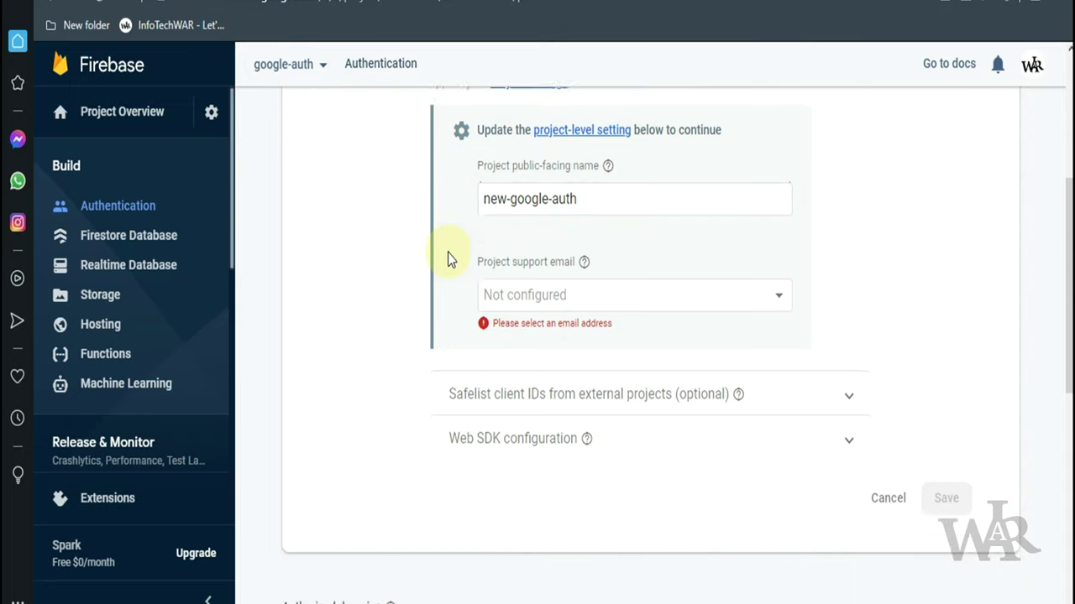
scroll(671, 265, "up", 1)
left_click(671, 265)
left_click(546, 256)
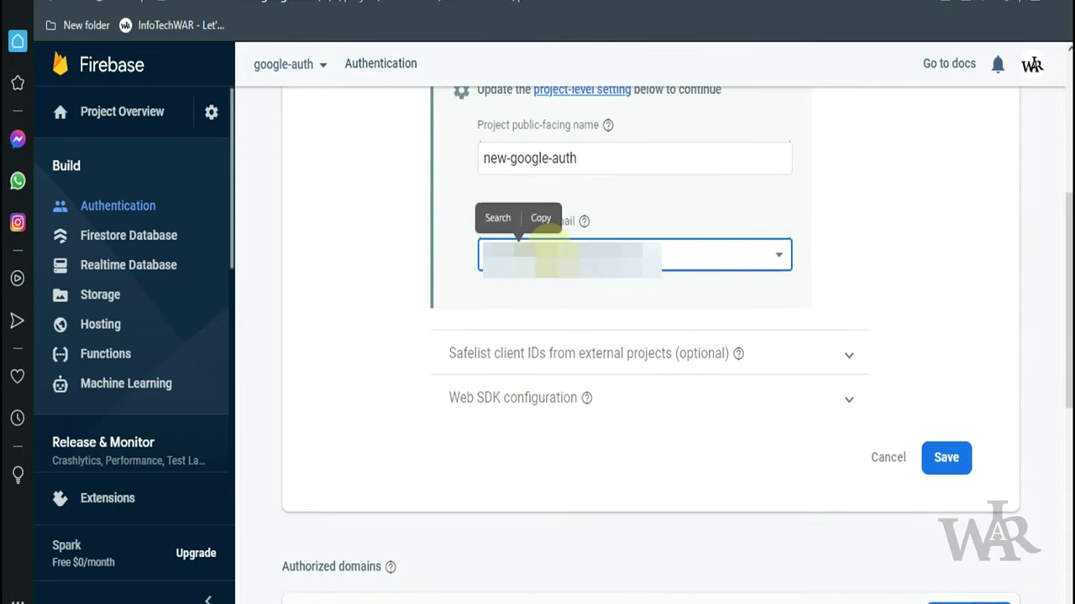
scroll(938, 370, "down", 1)
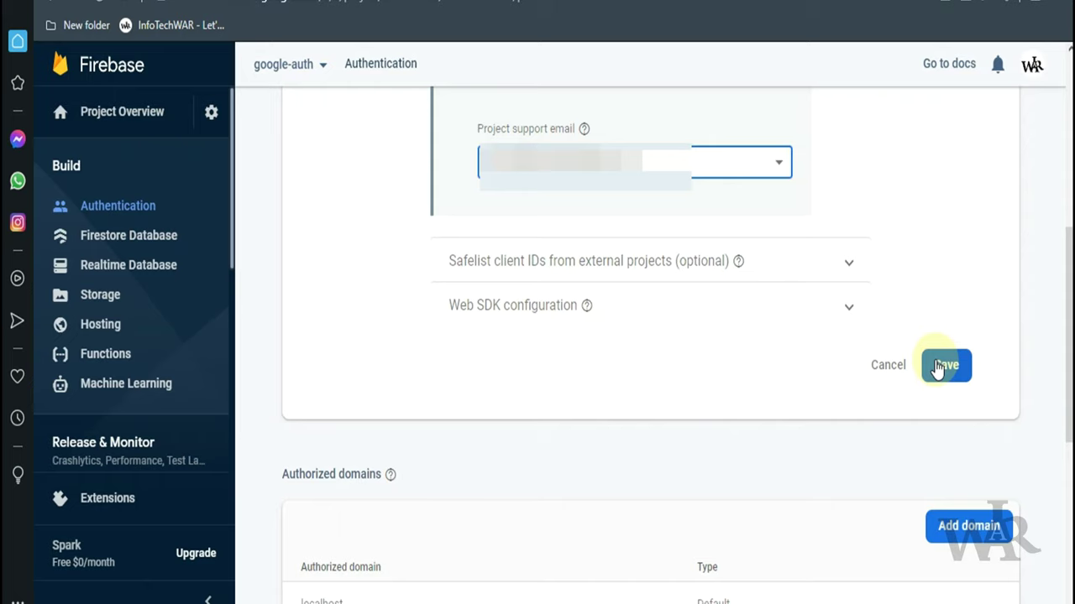
left_click(939, 367)
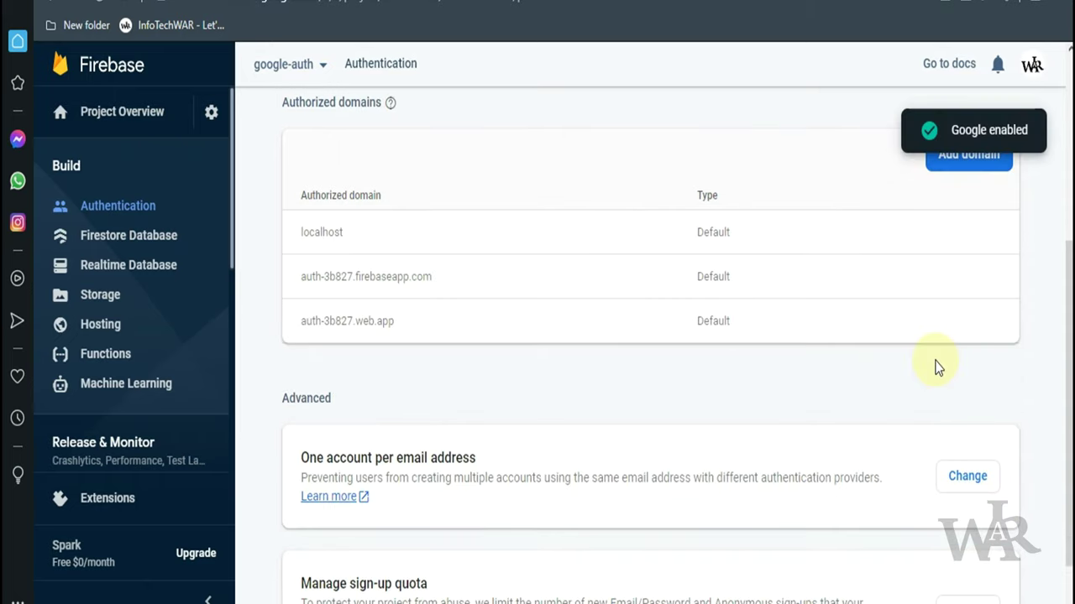
scroll(867, 343, "up", 3)
scroll(865, 339, "down", 1)
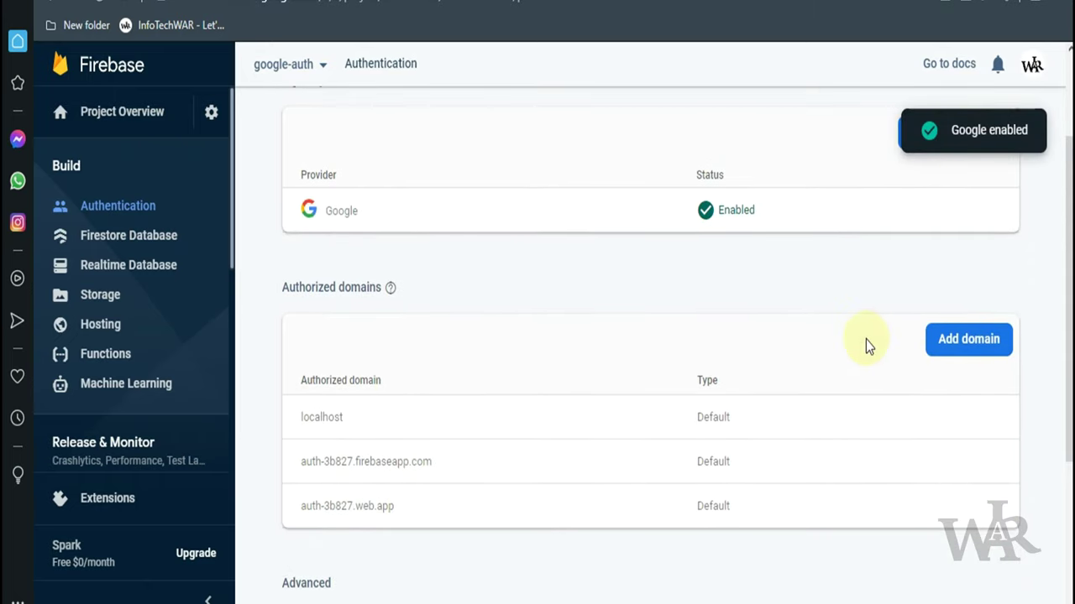
scroll(654, 334, "up", 2)
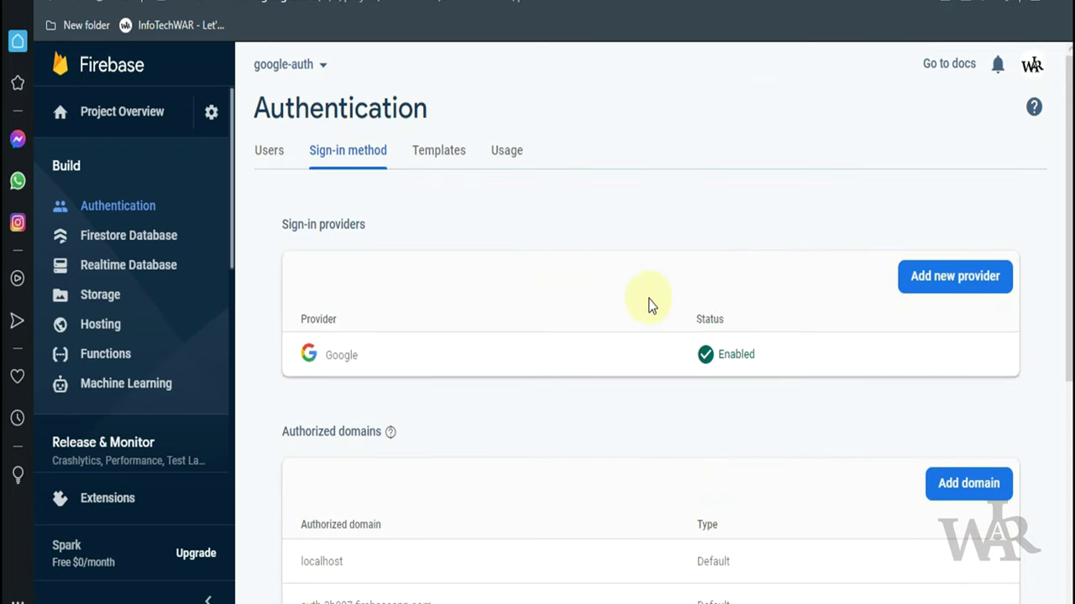
scroll(432, 156, "down", 3)
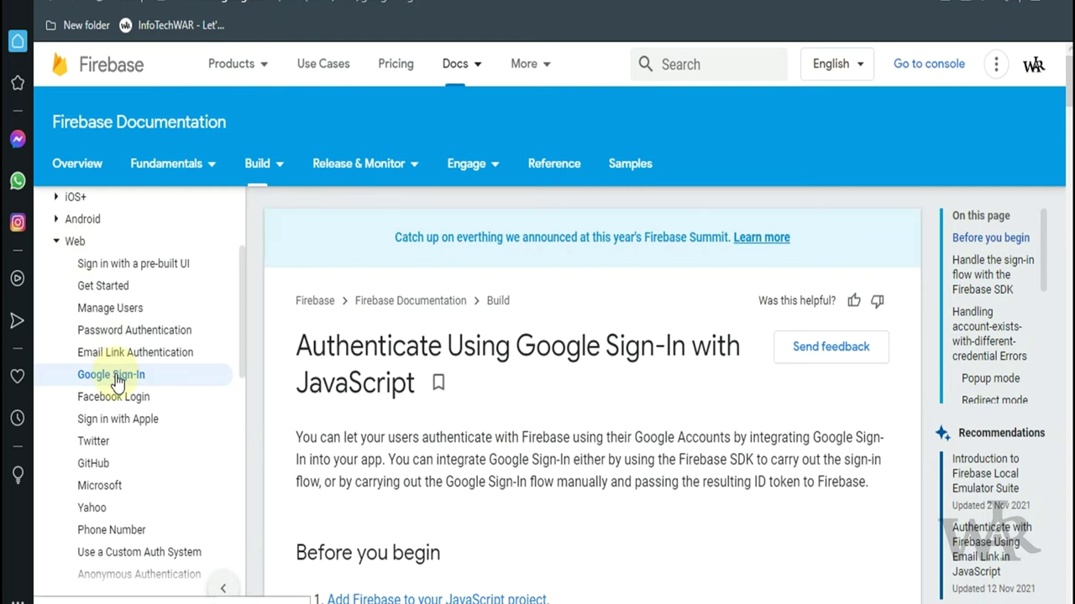
- In the Firebase web documentation for Google Sign-In, copy the version 9 import line for GoogleAuthProvider
scroll(422, 412, "down", 1)
scroll(422, 412, "down", 9)
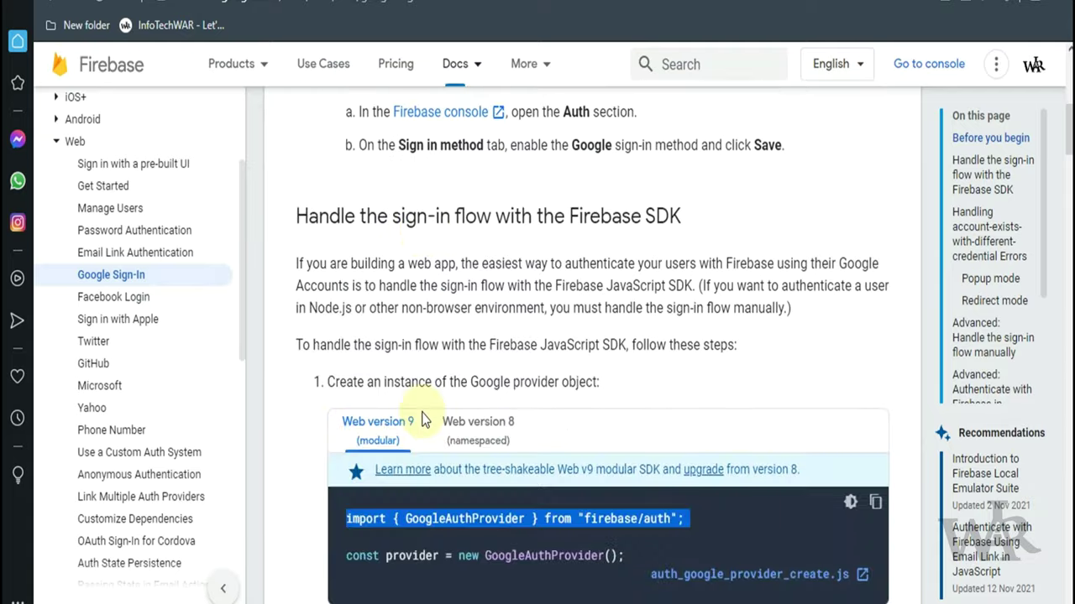
triple_click(493, 333)
triple_click(486, 334)
key("ctrl+c")
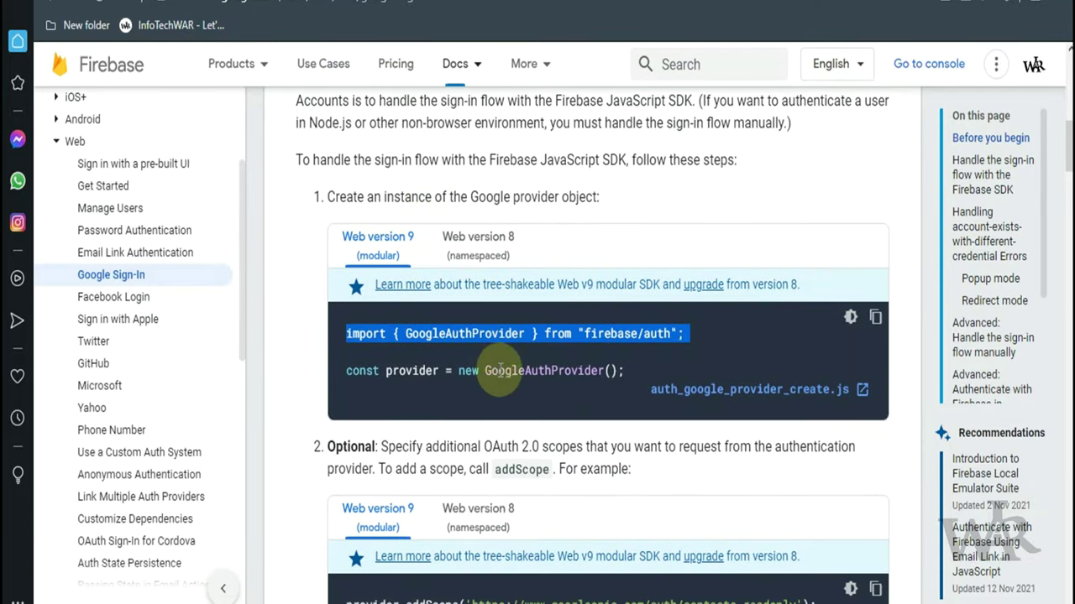
- Switch to the code editor and paste the GoogleAuthProvider import on a new line below the initializeApp import in index.html
left_click(564, 586)
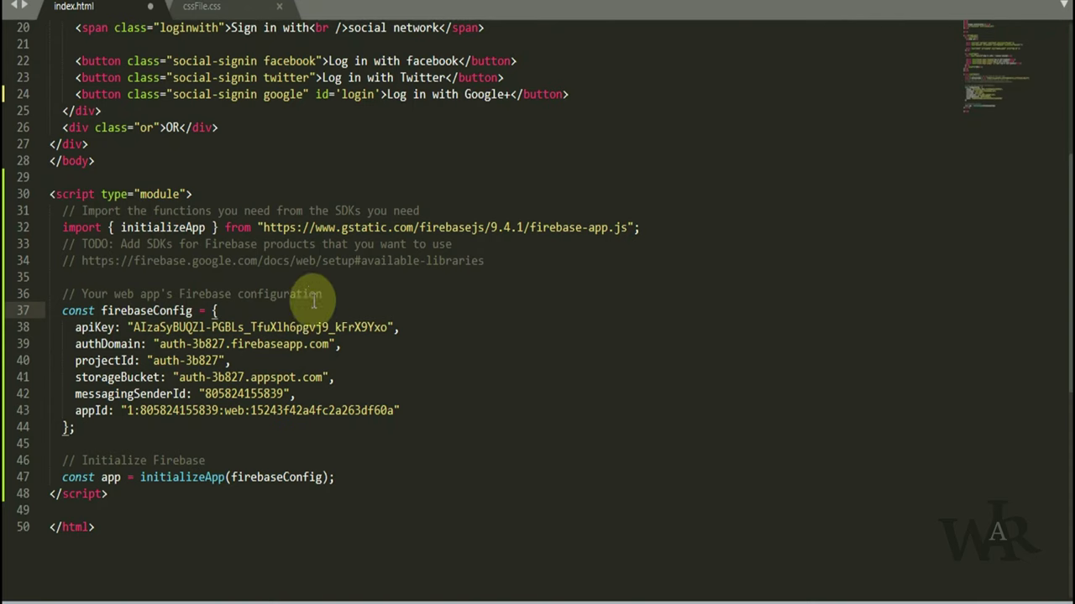
left_click(722, 230)
key("Return")
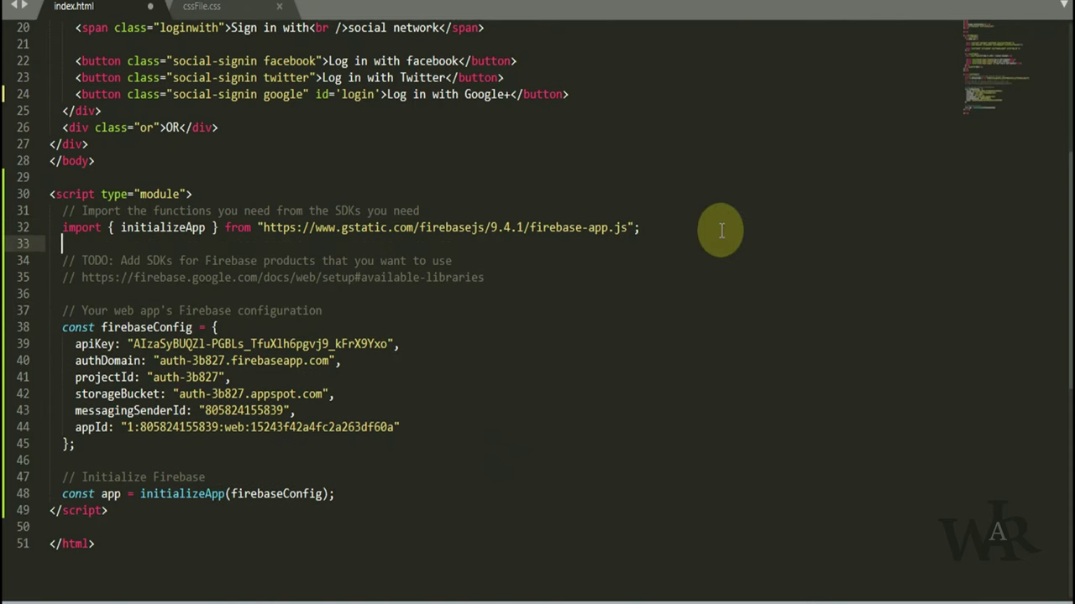
key("ctrl+v")
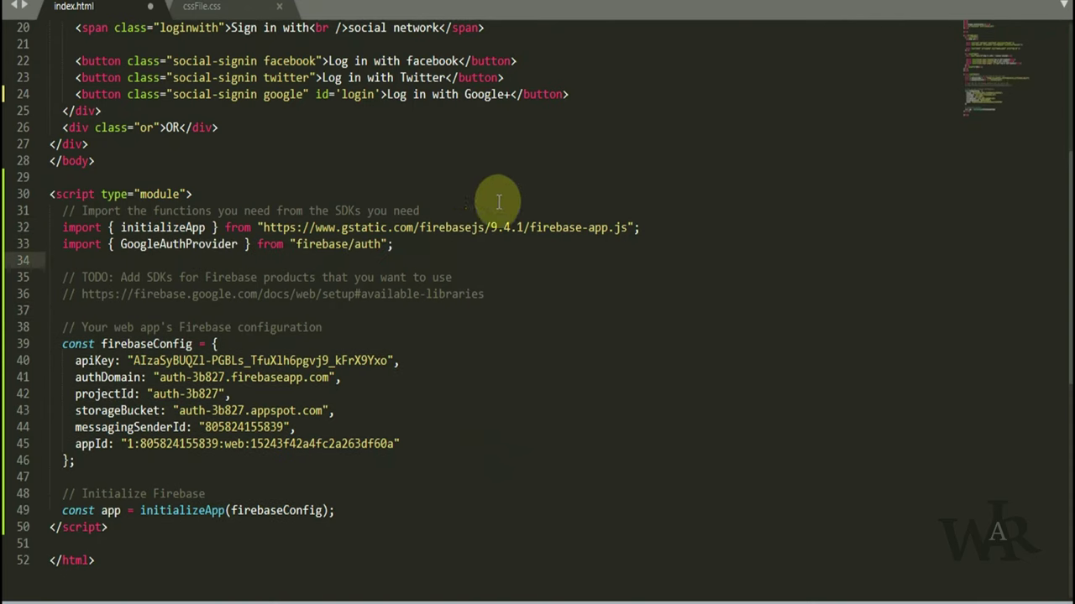
left_click(263, 228)
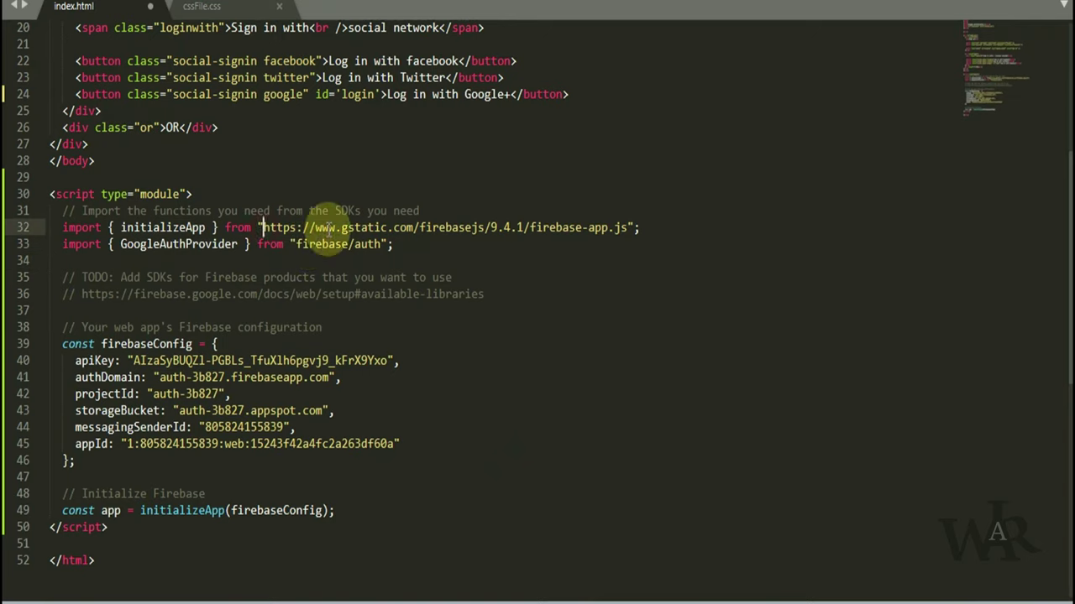
left_click(626, 227, "shift")
key("ctrl+c")
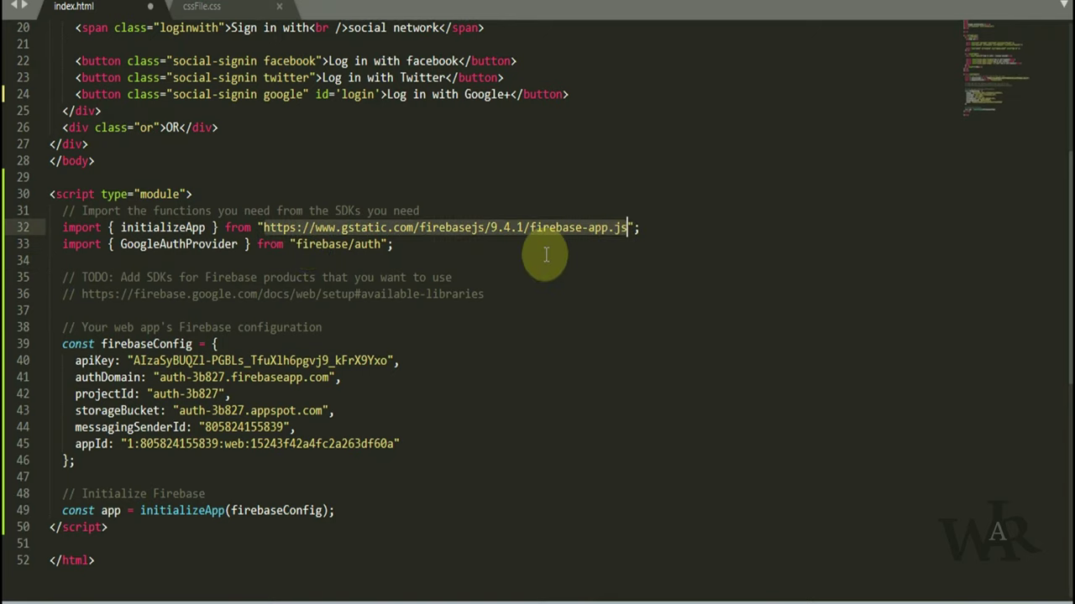
left_click(294, 244)
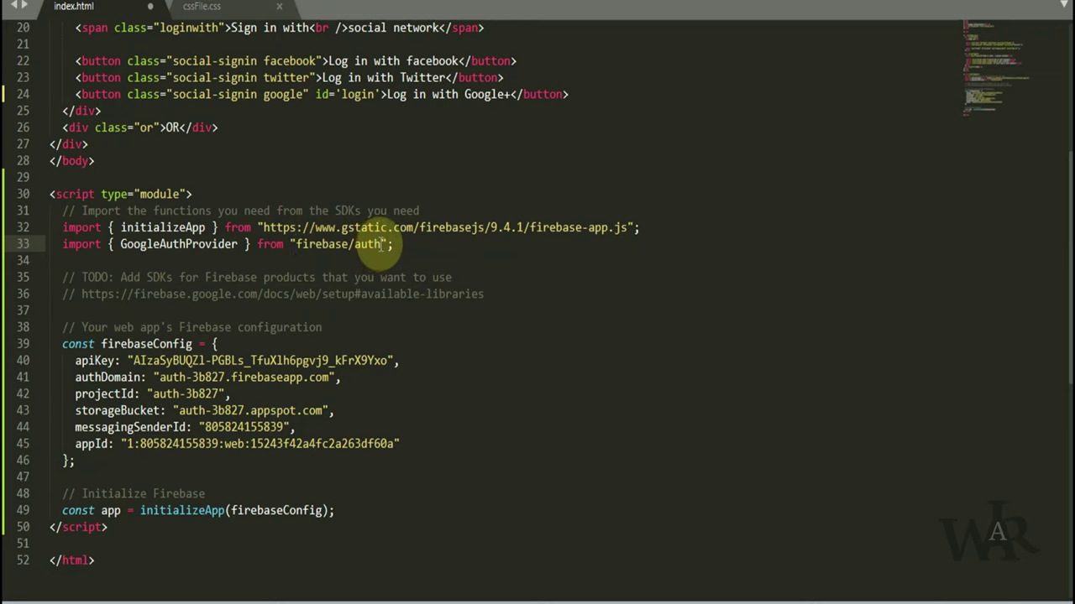
left_click(380, 244, "shift")
key("ctrl+v")
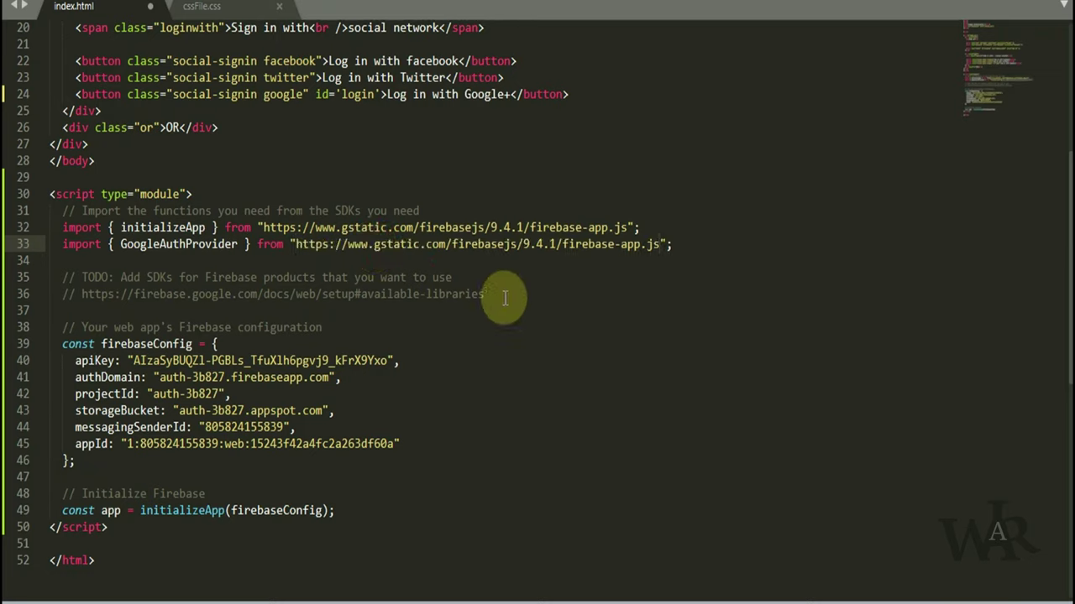
double_click(632, 245)
type("a")
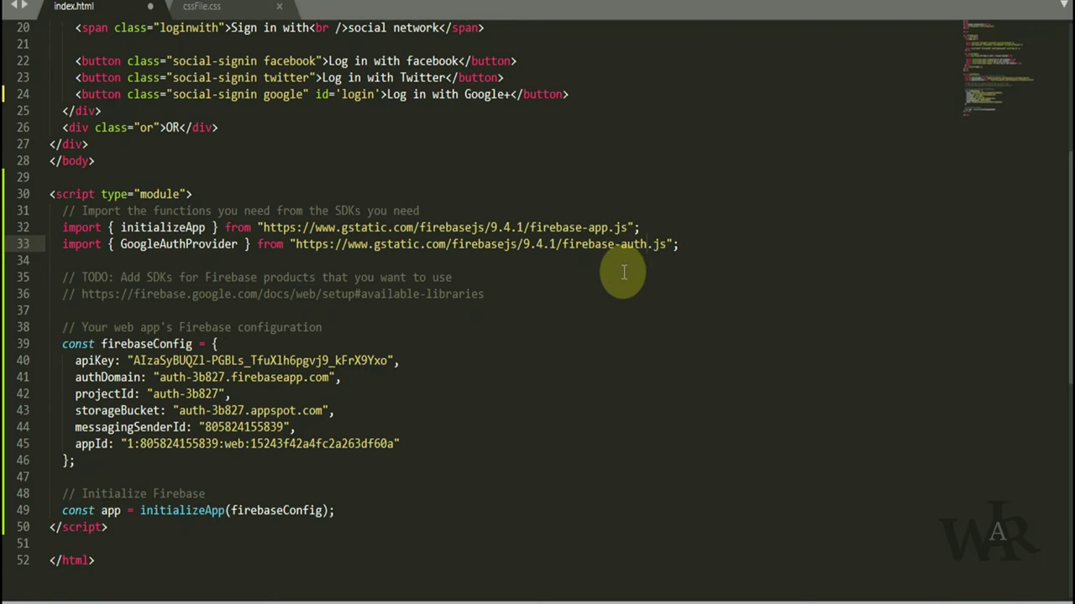
- Copy getAuth from the Firebase documentation and insert it with a comma before GoogleAuthProvider in the firebase-auth.js import in the code editor
key("alt+Tab")
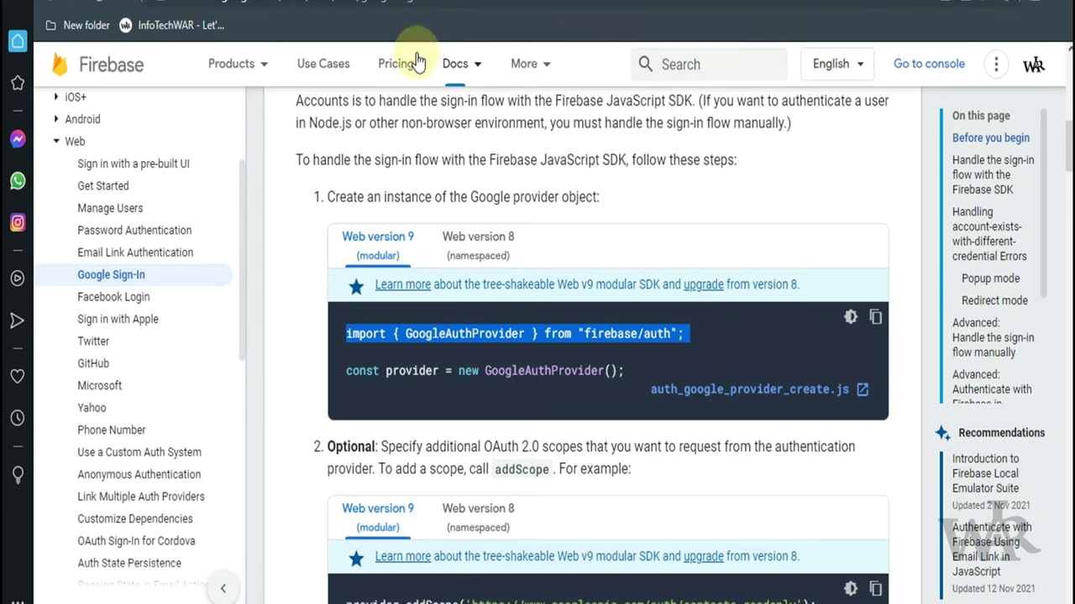
double_click(502, 334)
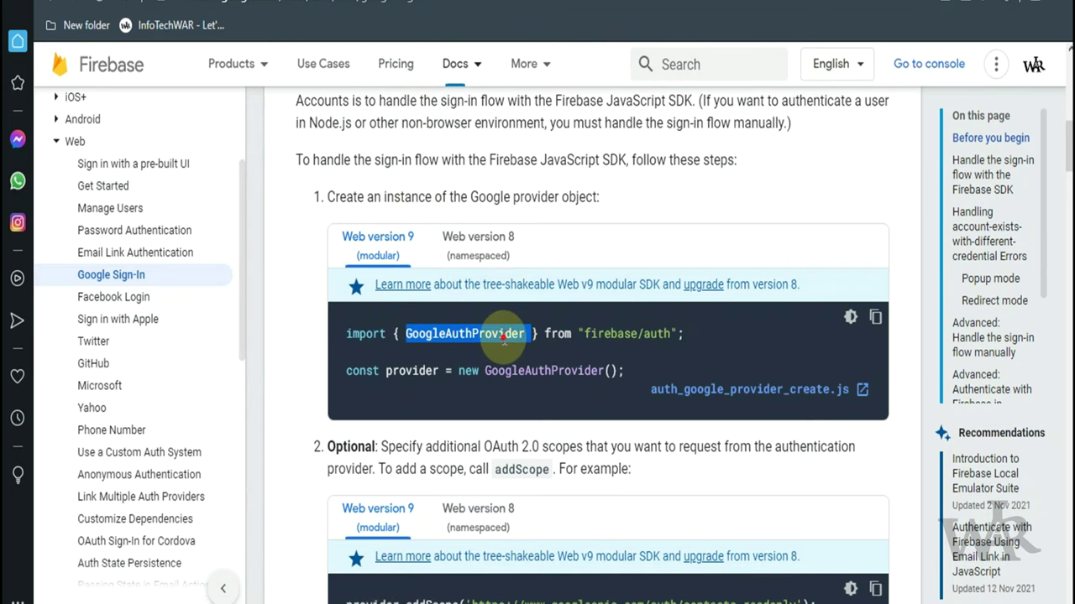
scroll(503, 344, "down", 5)
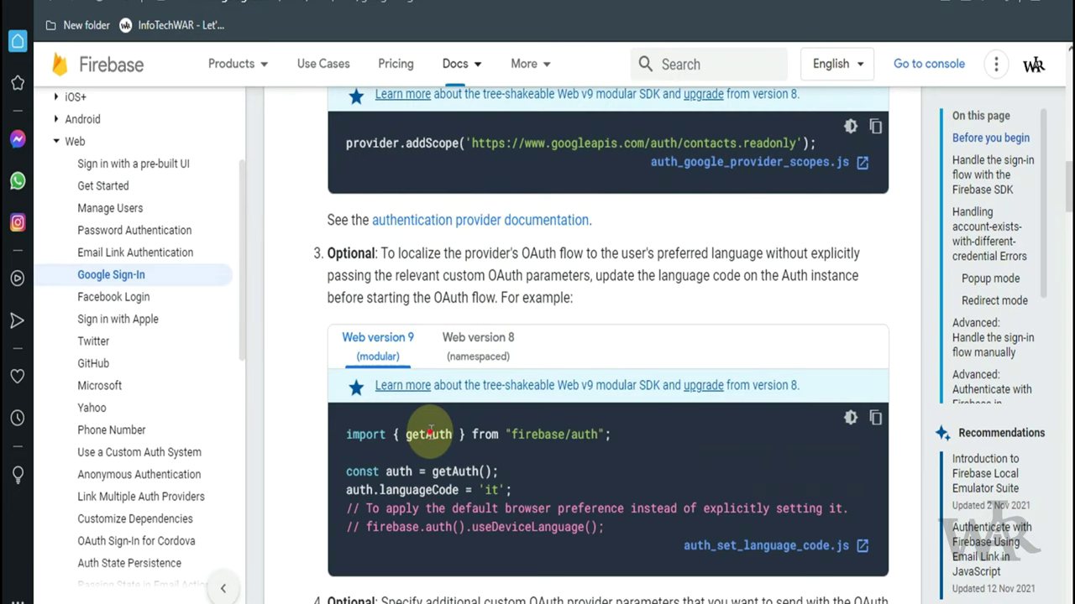
double_click(428, 432)
left_click(449, 392)
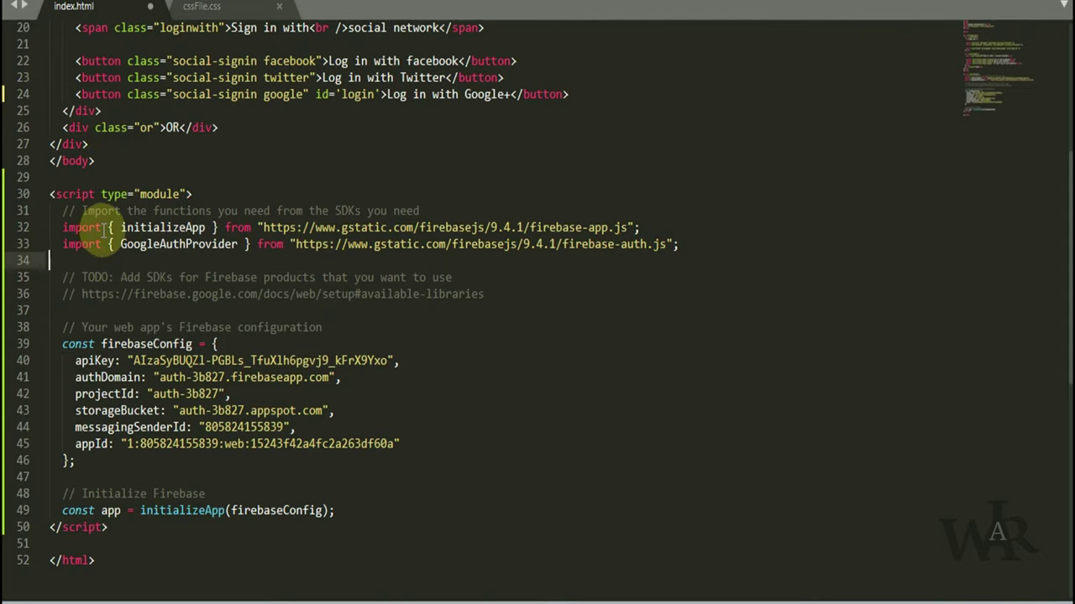
left_click(120, 244)
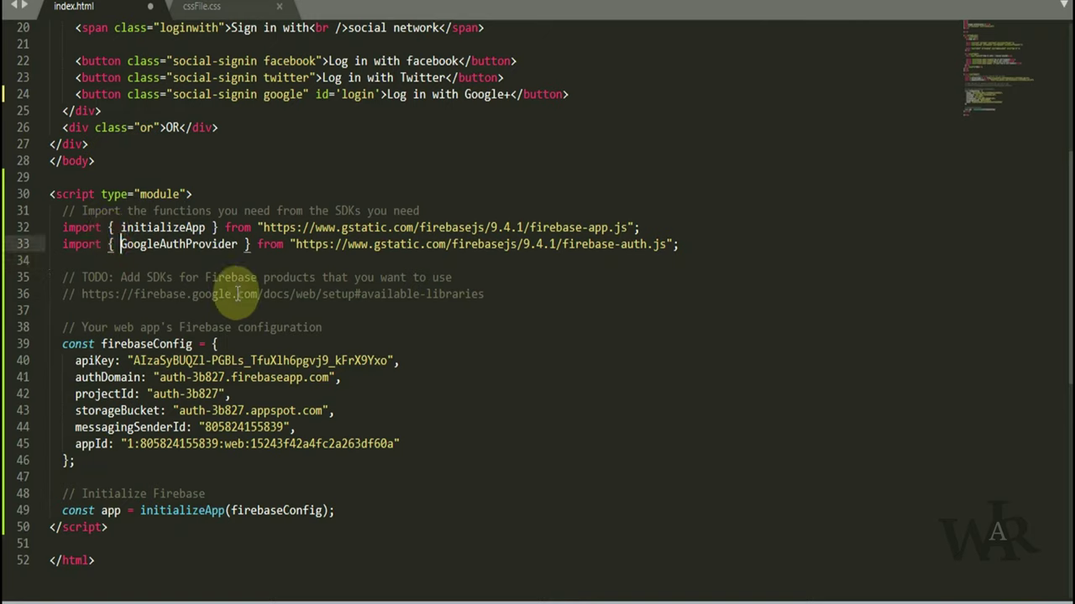
key("ctrl+v")
type(",")
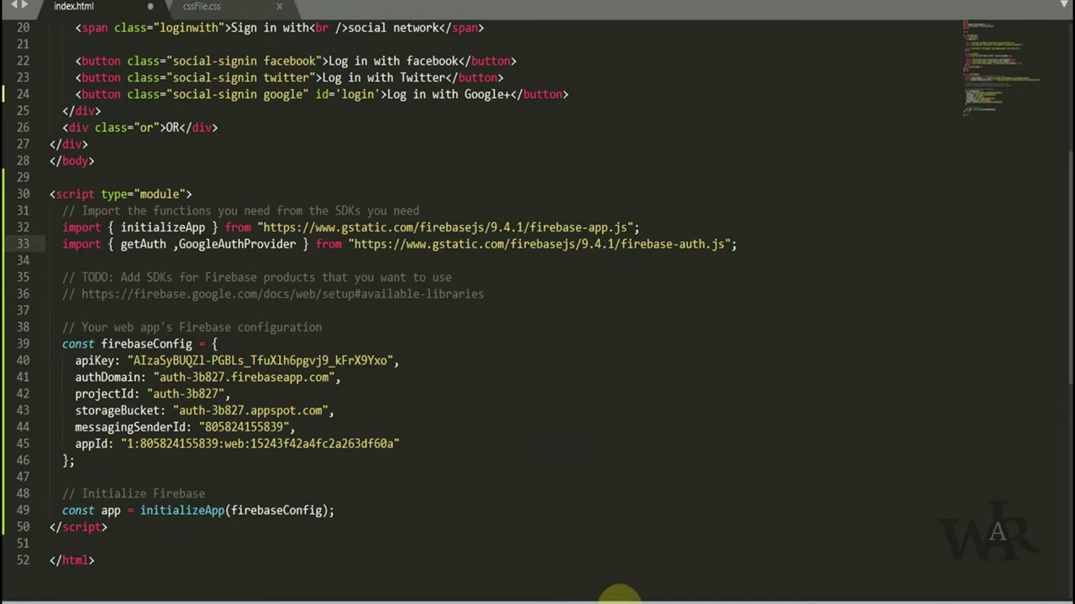
- Copy const provider = new GoogleAuthProvider(); from the Firebase documentation and paste it below the initializeApp call in the code editor
left_click(620, 596)
scroll(431, 269, "up", 5)
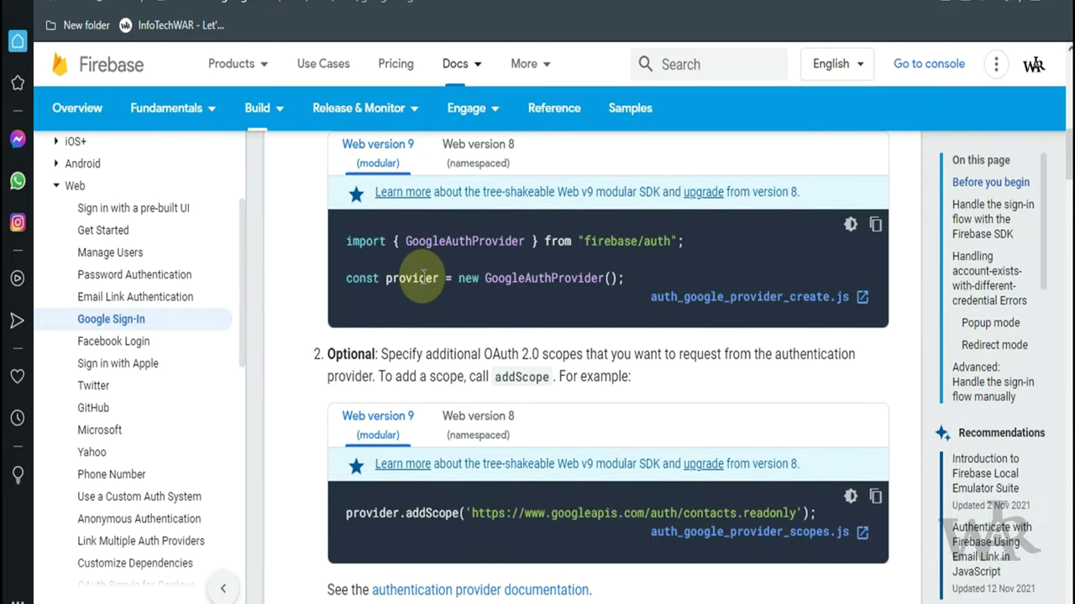
triple_click(423, 277)
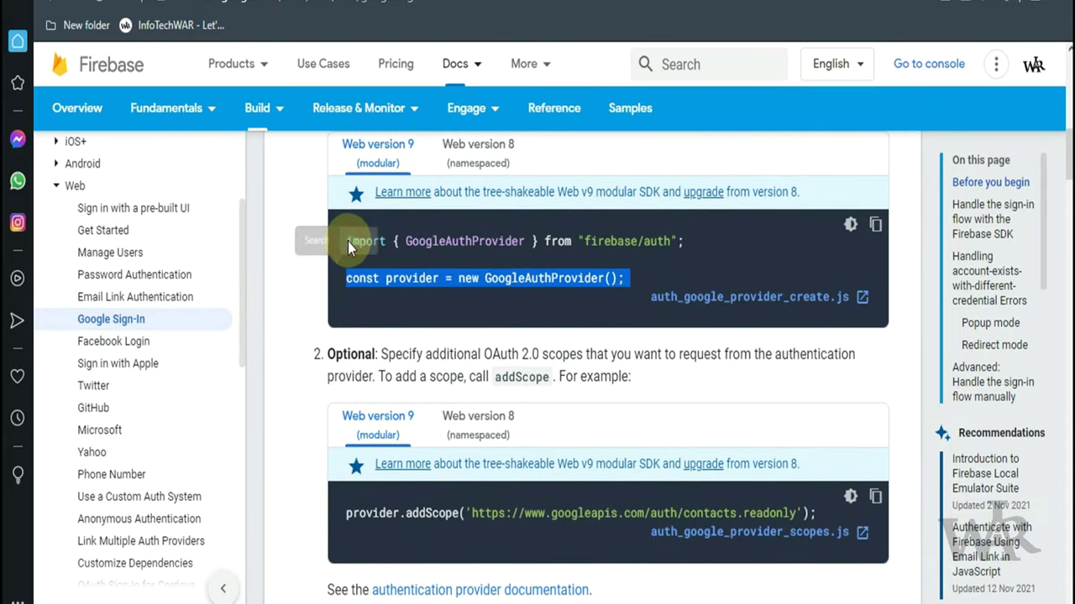
left_click(578, 599)
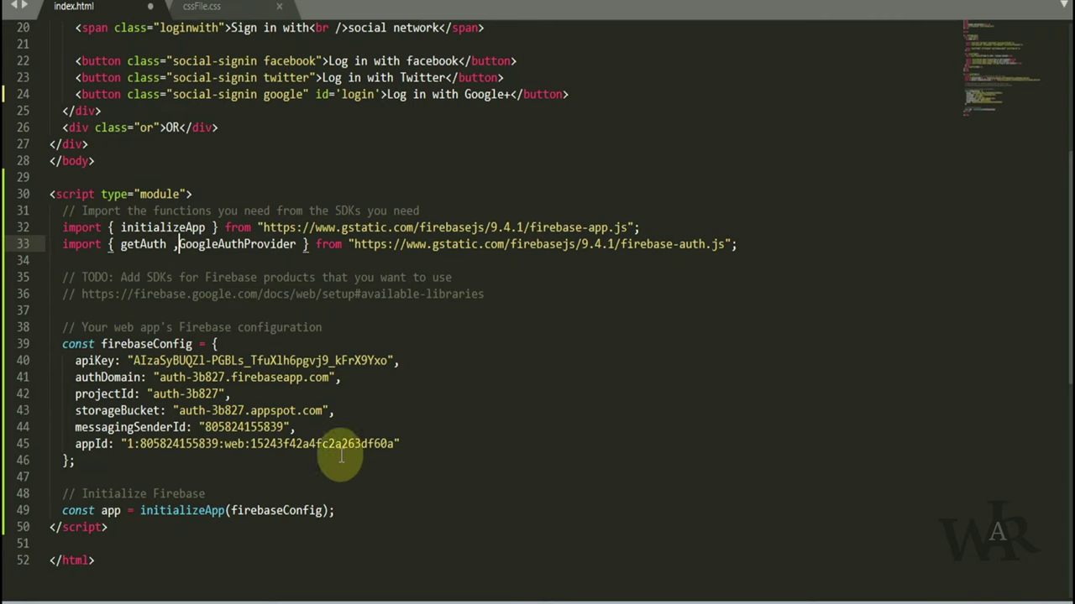
left_click(363, 514)
key("Return")
key("ctrl+v")
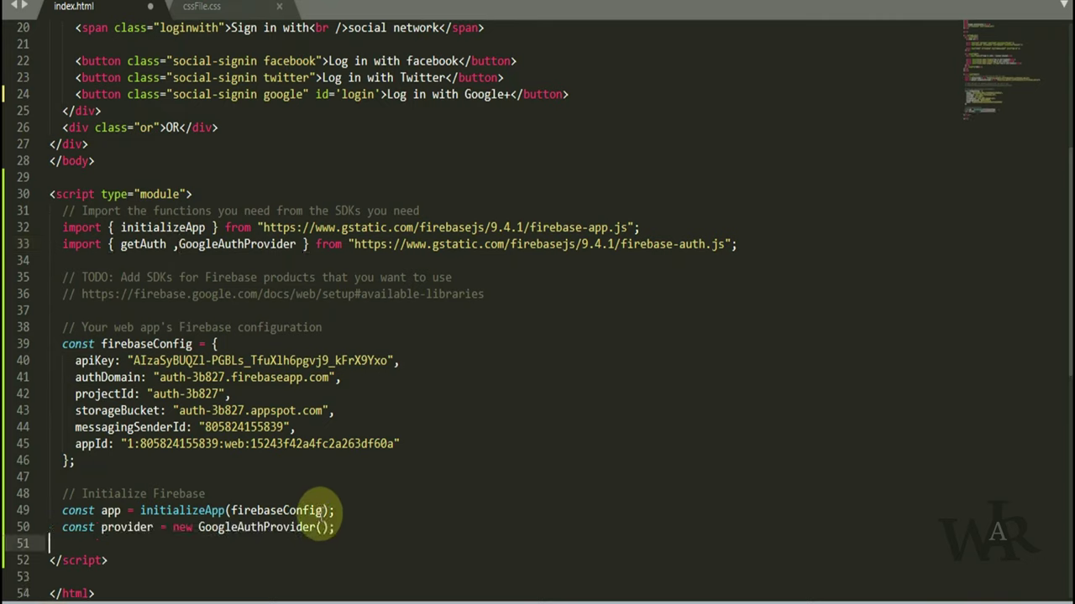
- Pass app as the argument of the GoogleAuthProvider constructor
left_click(320, 527)
type("app")
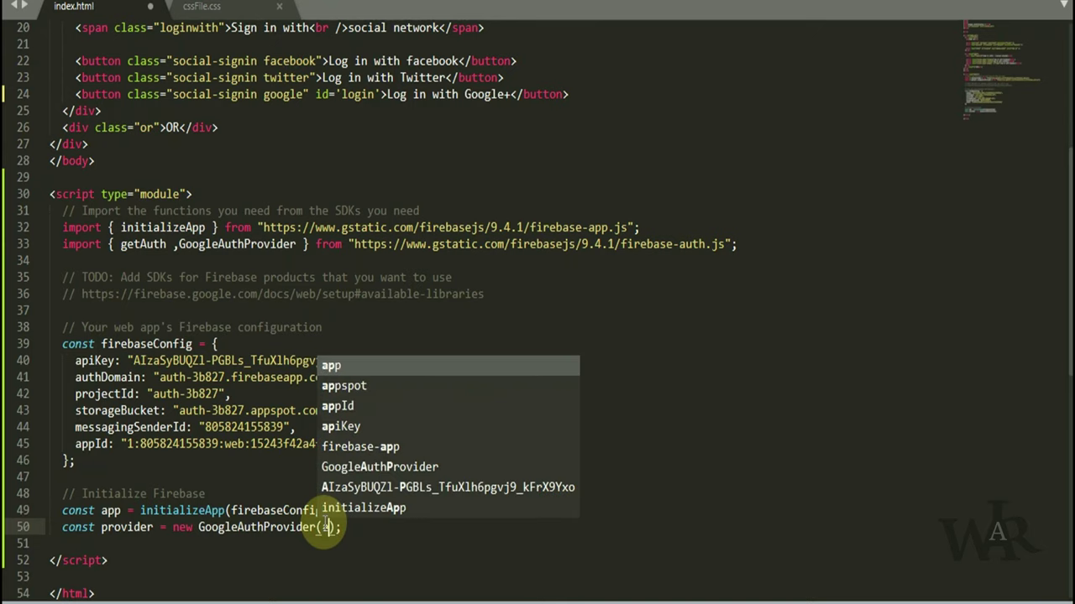
key("Escape")
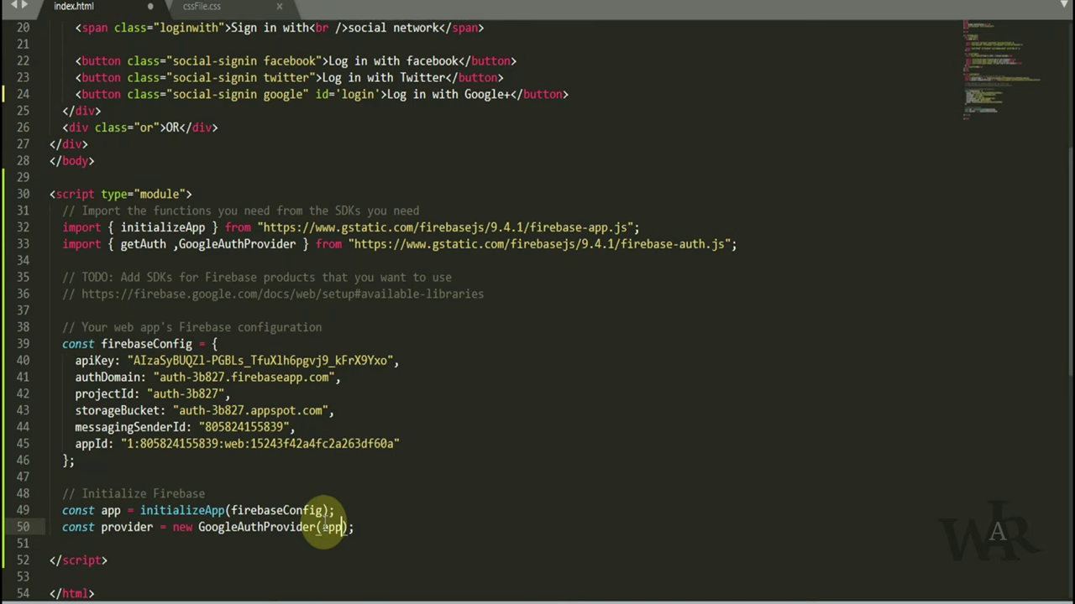
- Copy the line const auth = getAuth(); from the language-code example in the Firebase documentation
scroll(528, 439, "down", 3)
left_click(651, 558)
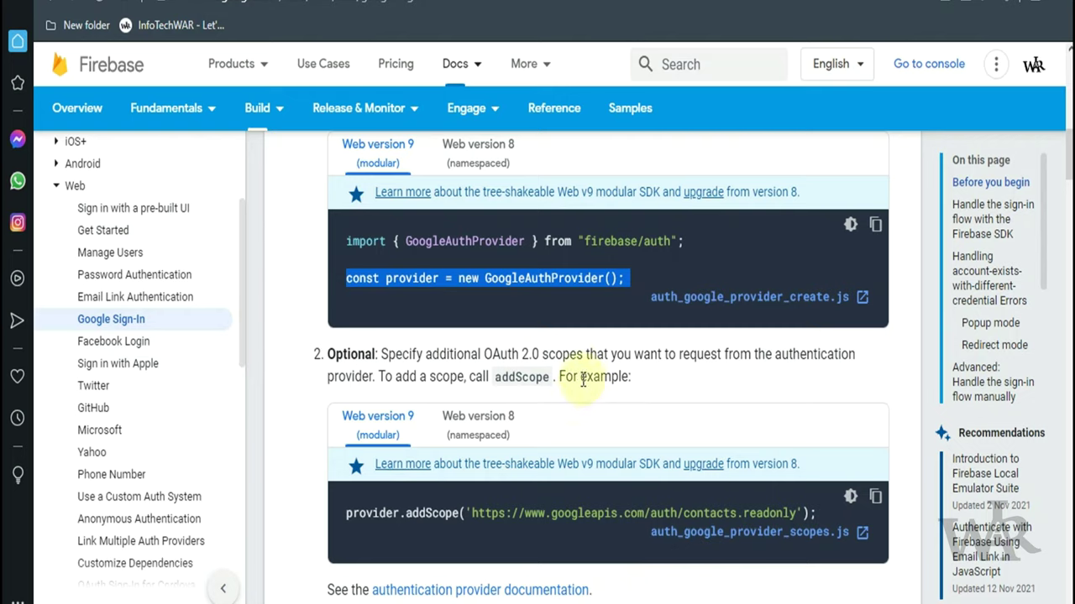
scroll(579, 374, "down", 1)
scroll(559, 332, "up", 2)
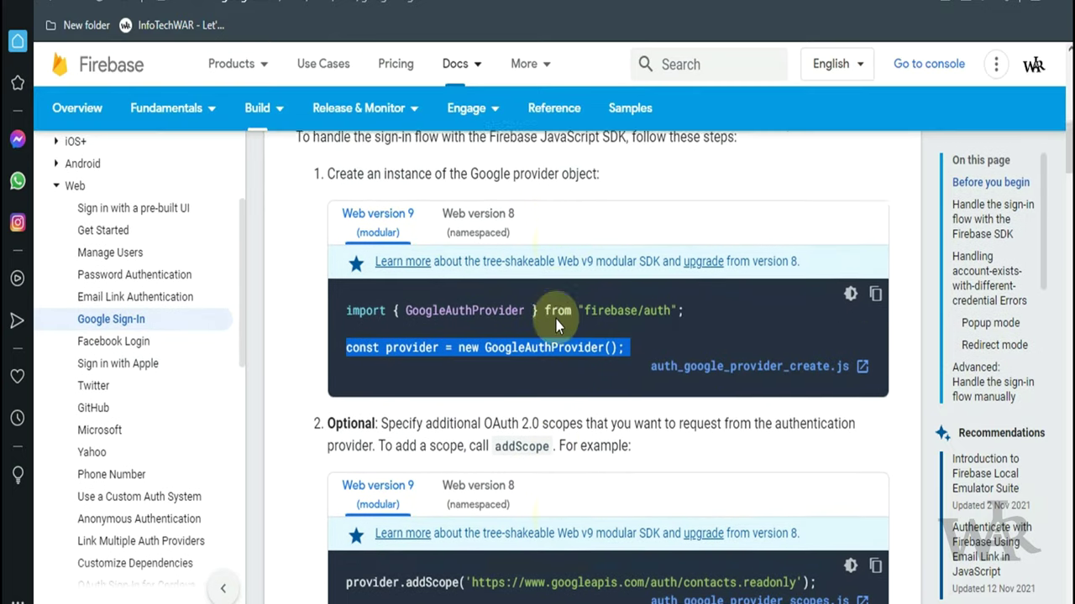
scroll(554, 323, "down", 4)
scroll(550, 327, "up", 1)
scroll(487, 386, "down", 2)
double_click(438, 435)
left_click(367, 471)
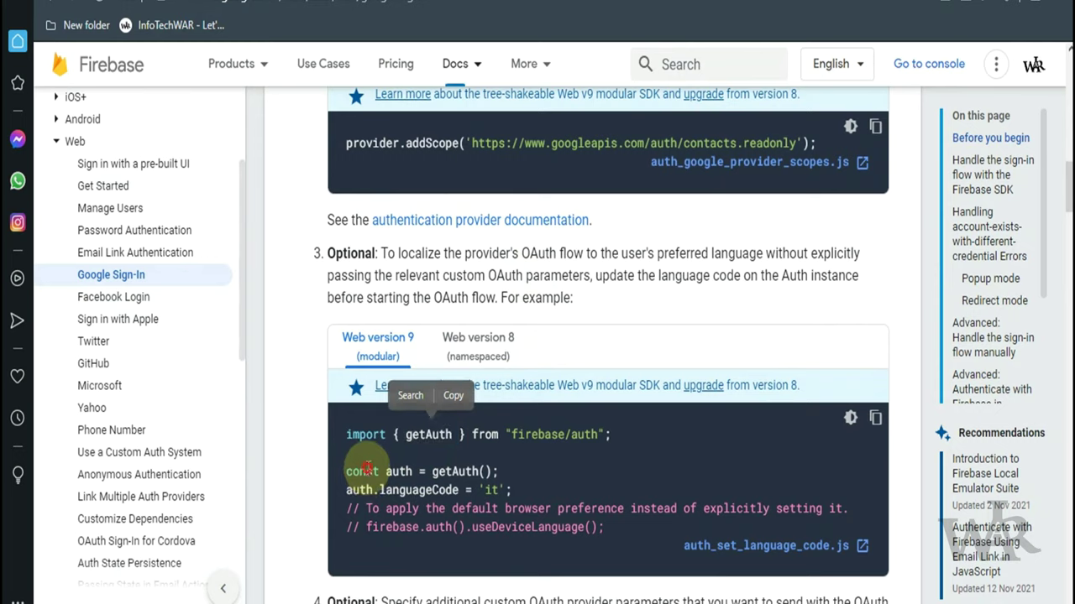
triple_click(367, 471)
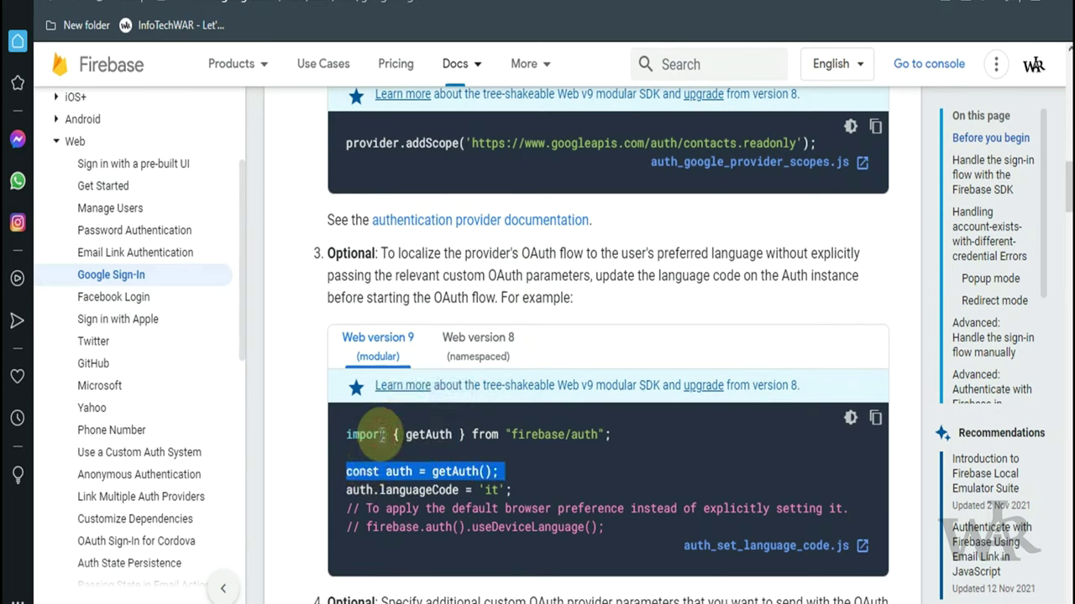
- In the code editor, paste const auth = getAuth(); below the initializeApp call and pass app as the getAuth argument
left_click(504, 598)
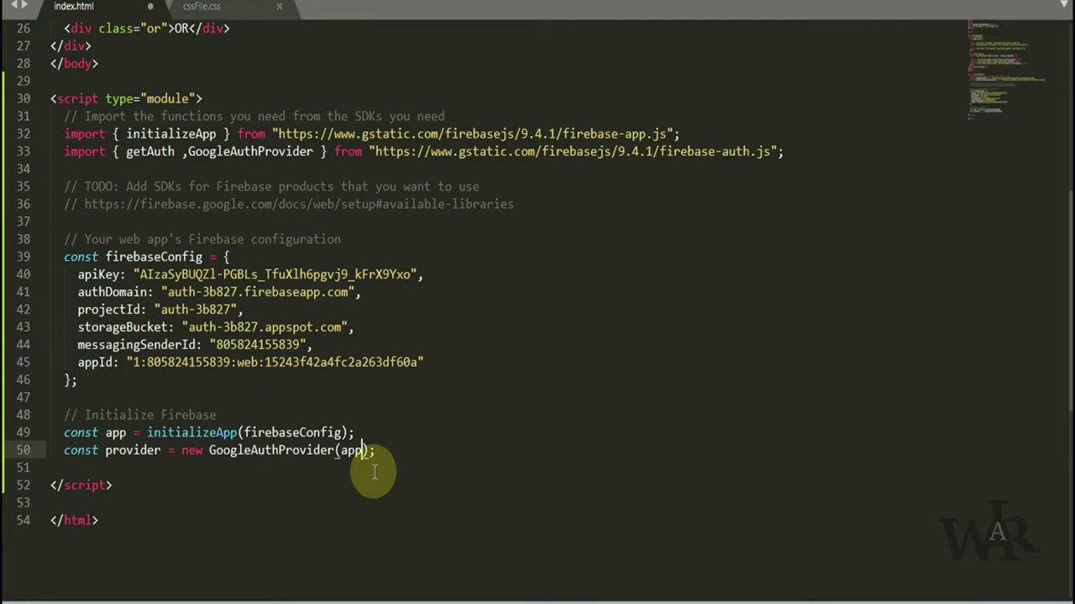
left_click(396, 433)
key("Return")
key("ctrl+v")
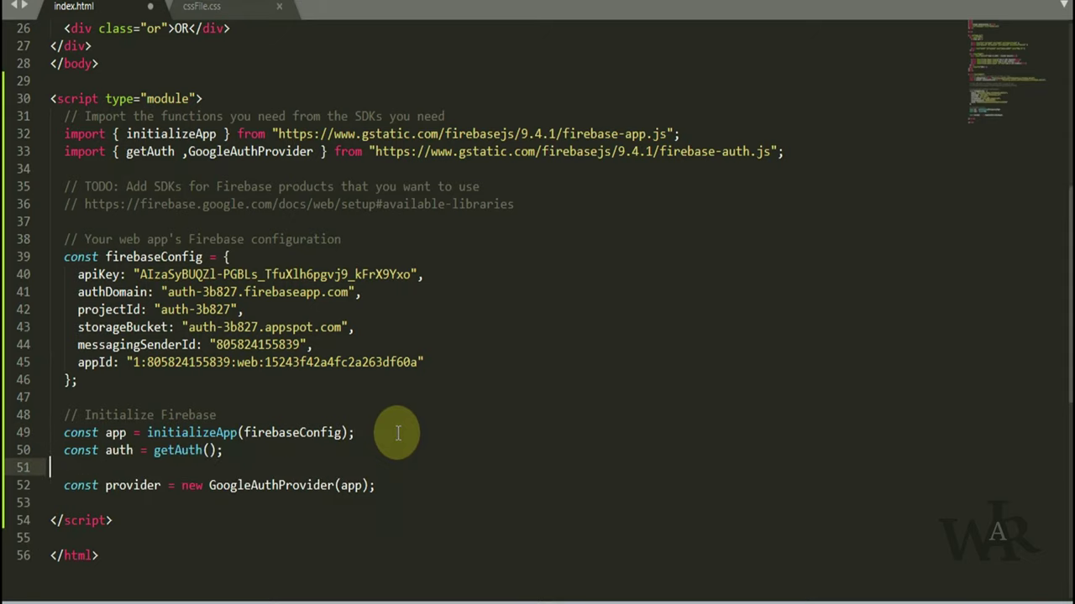
key("BackSpace")
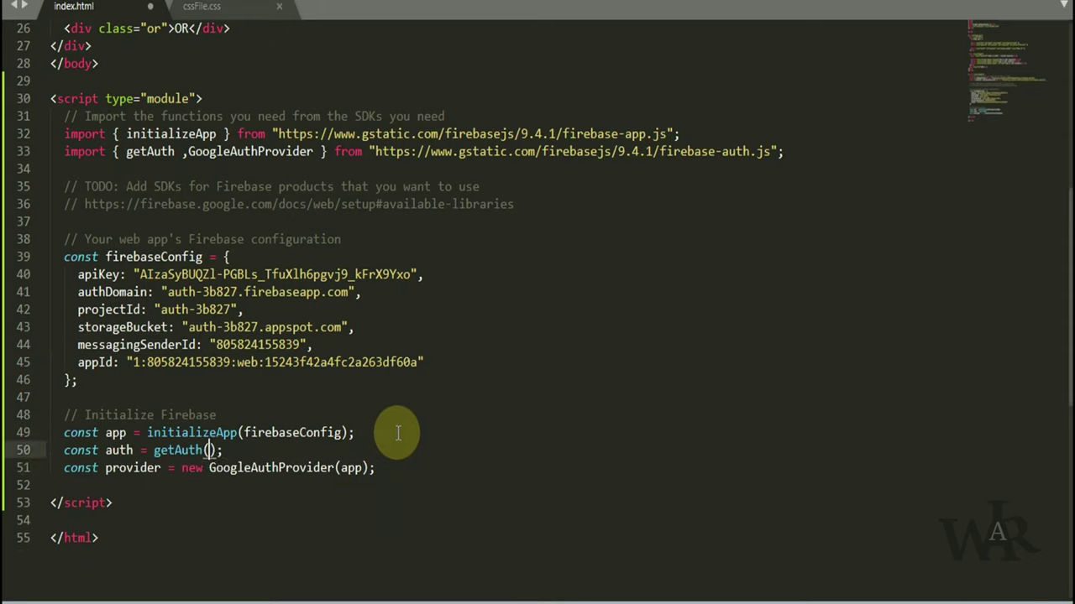
type("app")
key("Escape")
- Copy the signInWithRedirect import name from the redirect sign-in example in the Firebase documentation
key("alt+Tab")
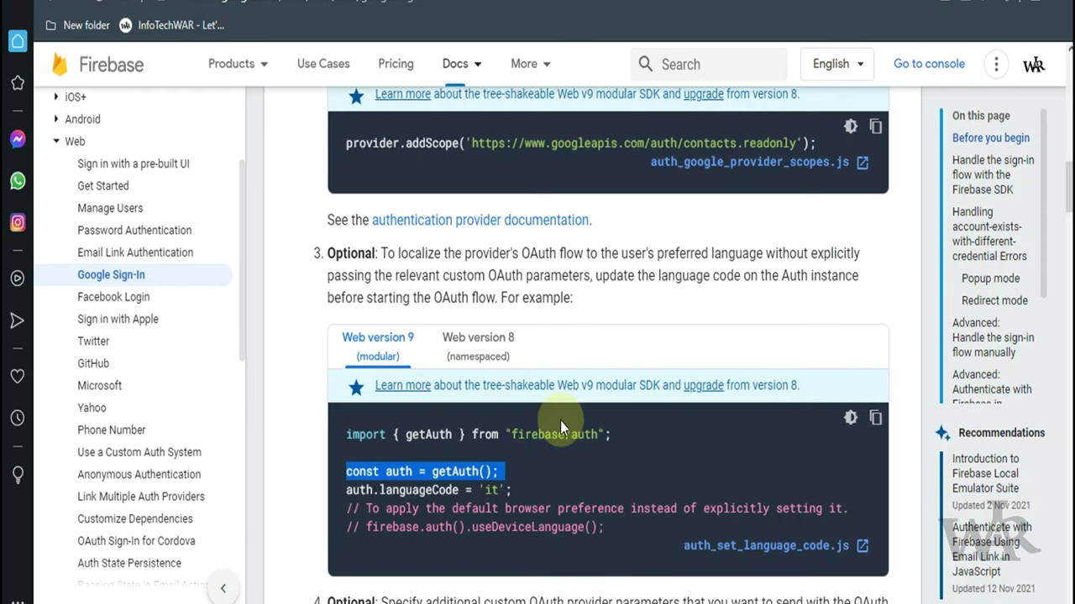
scroll(558, 427, "down", 8)
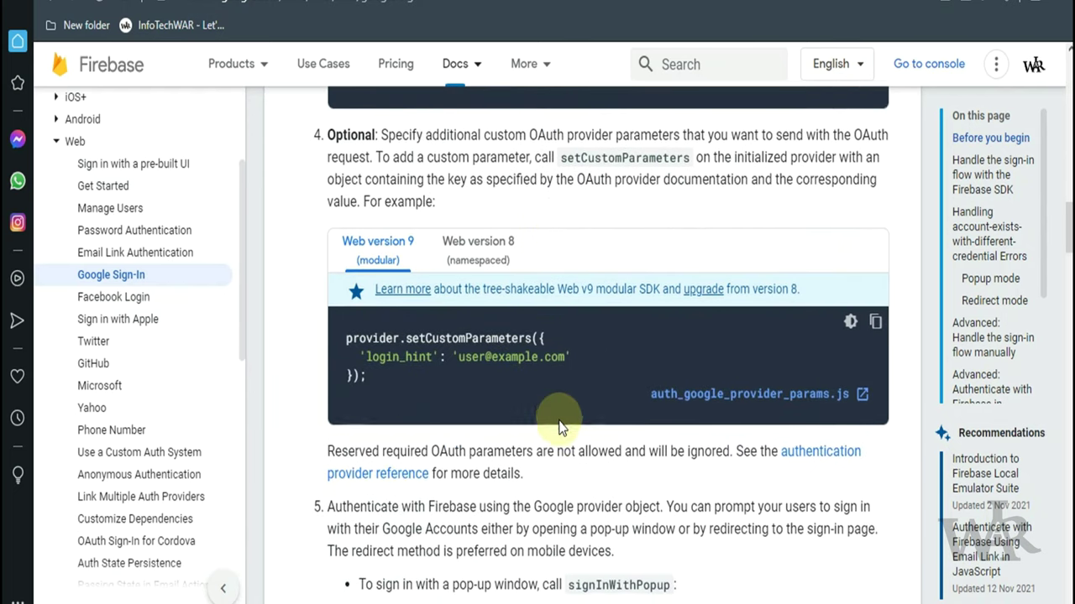
scroll(559, 420, "up", 10)
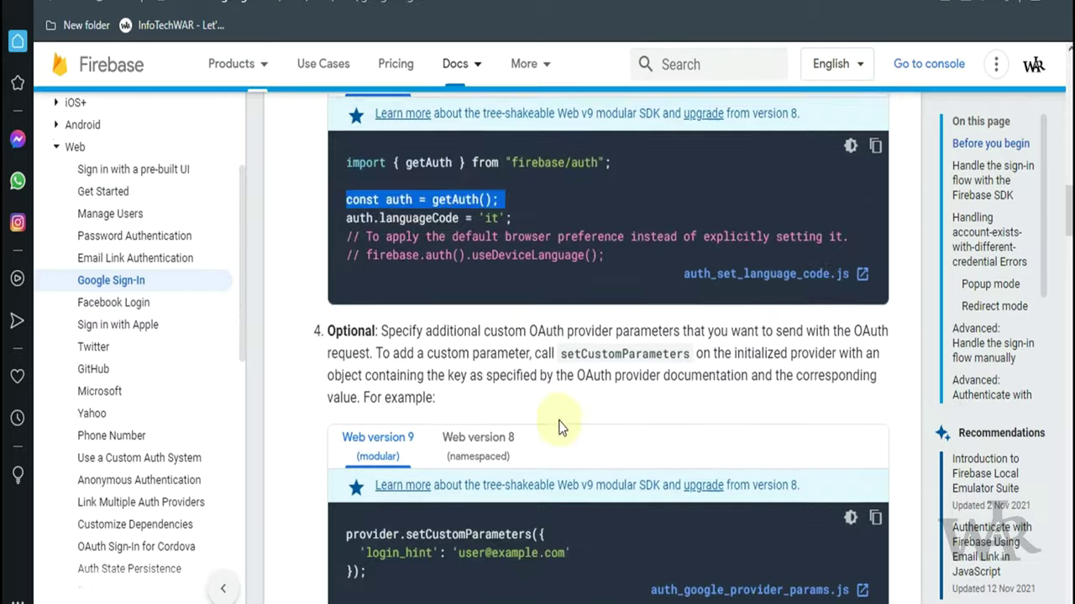
scroll(559, 421, "up", 3)
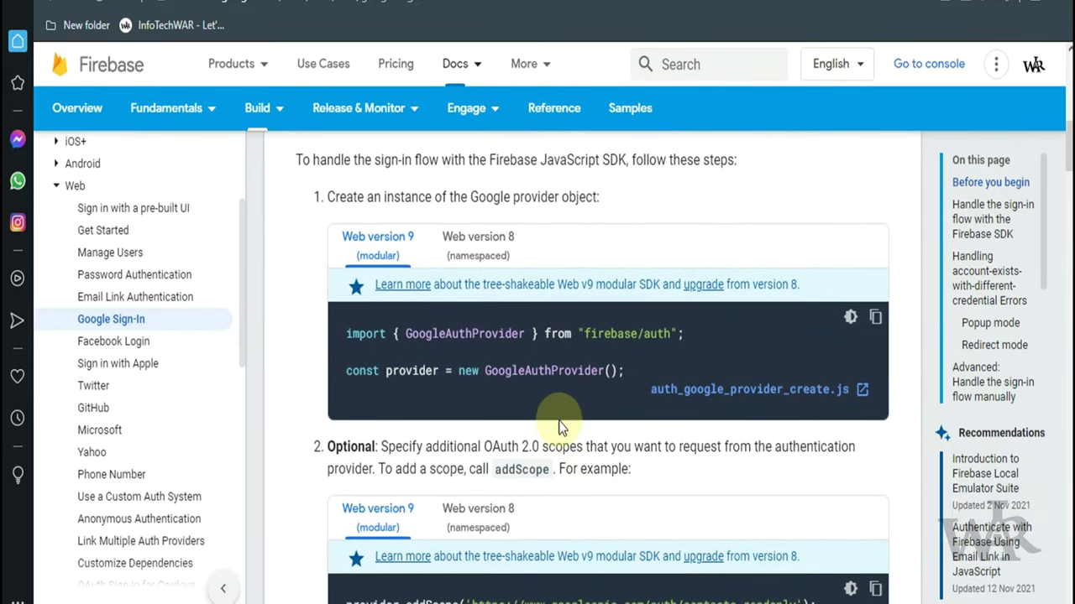
scroll(558, 427, "down", 8)
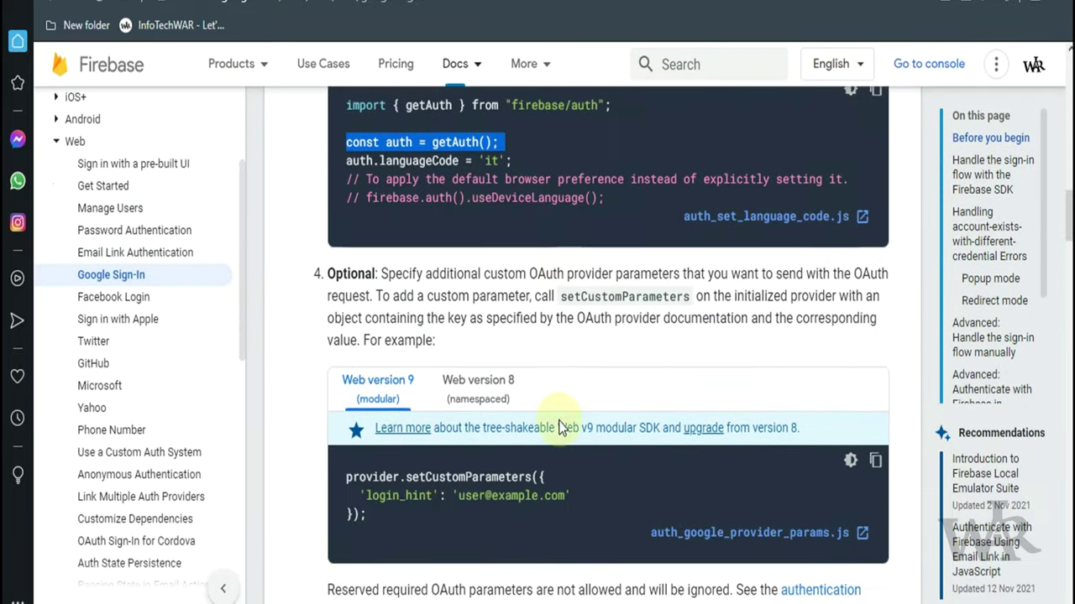
scroll(559, 427, "down", 4)
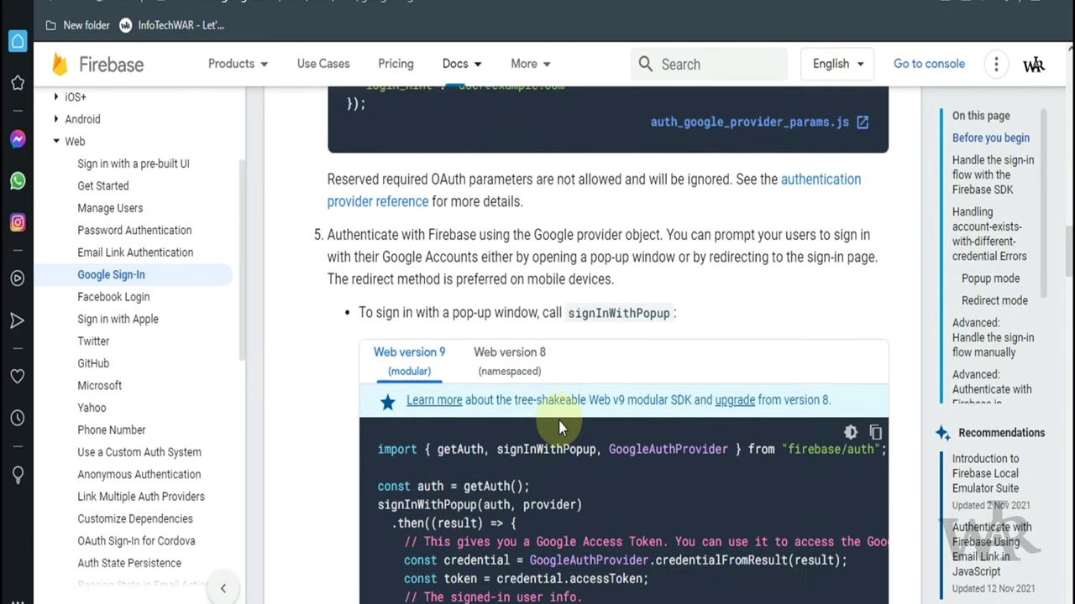
scroll(558, 427, "down", 6)
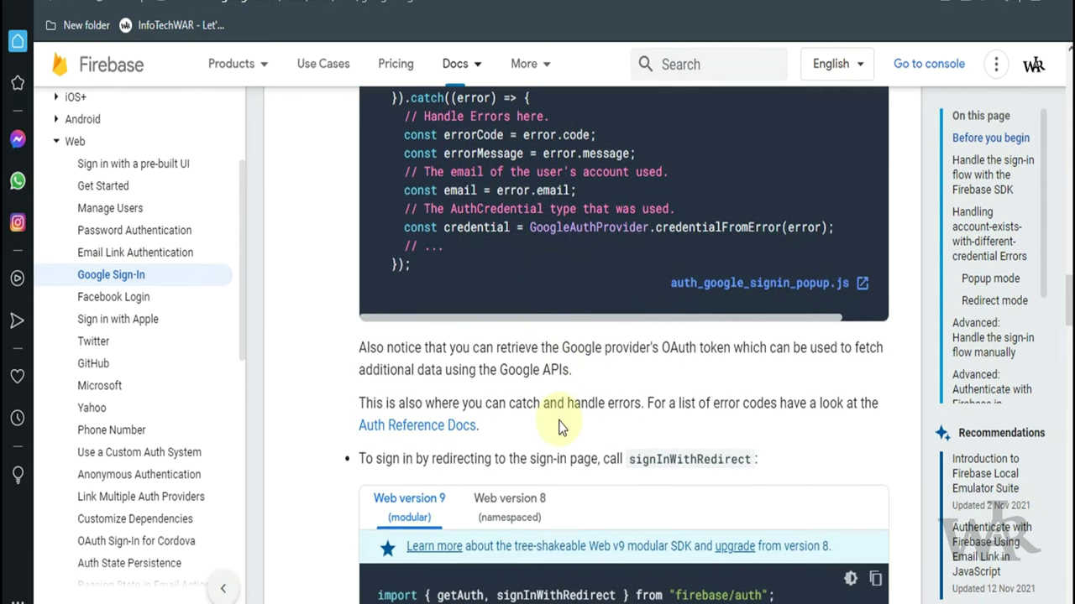
scroll(561, 428, "down", 2)
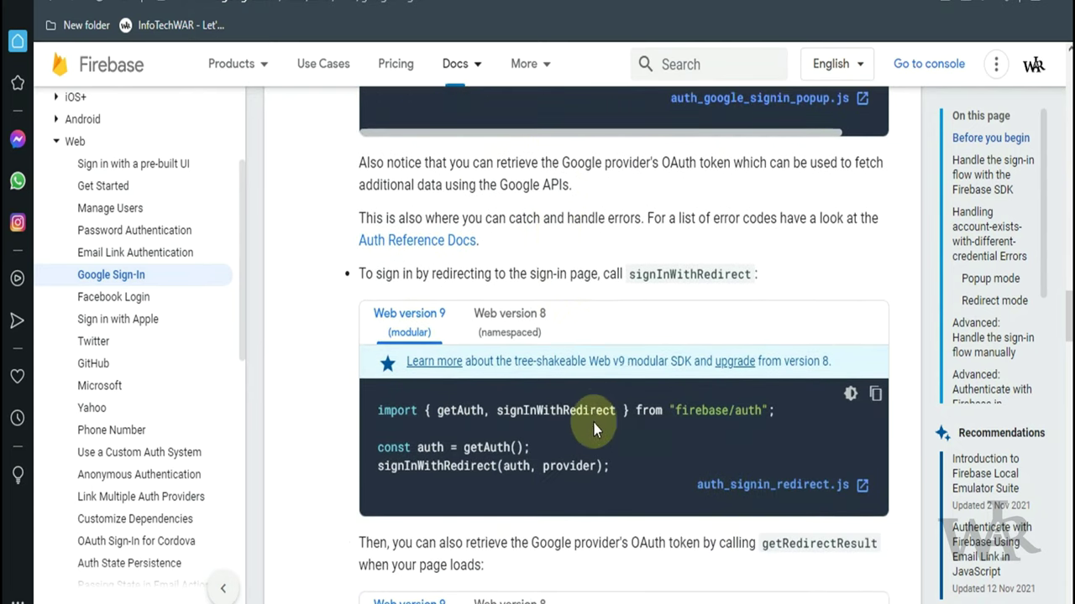
double_click(593, 412)
key("ctrl+c")
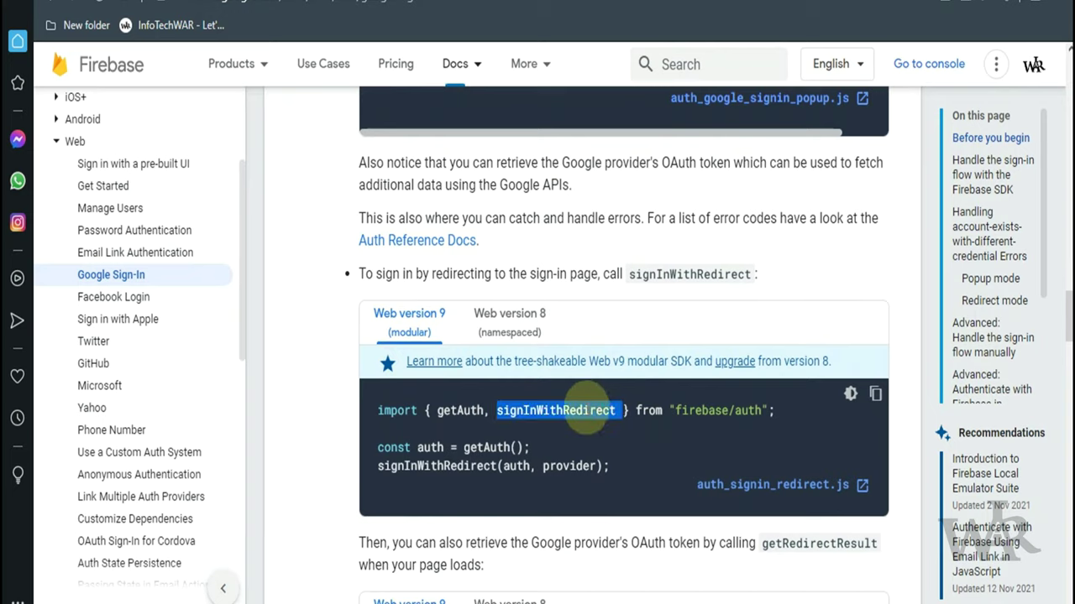
- In the code editor, add signInWithRedirect after GoogleAuthProvider in the firebase-auth.js import, separated by a comma
key("alt+Tab")
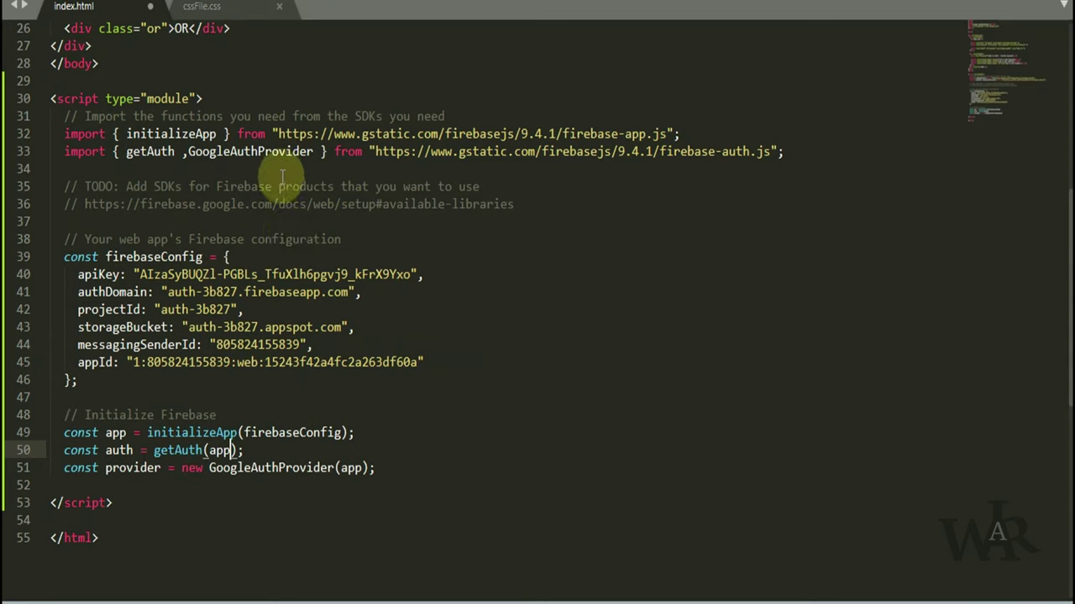
left_click(314, 151)
type(",")
key("ctrl+v")
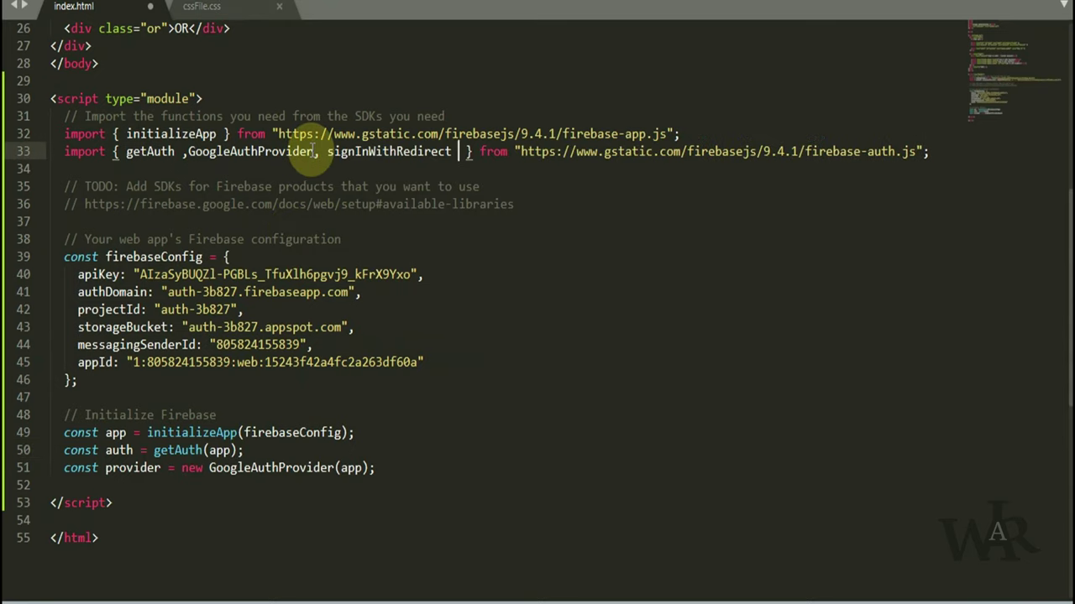
key("BackSpace")
left_click(280, 151)
- Below the provider declaration, write login.addEventListener('click',(e) => { for the Google button whose id is login
scroll(264, 211, "up", 3)
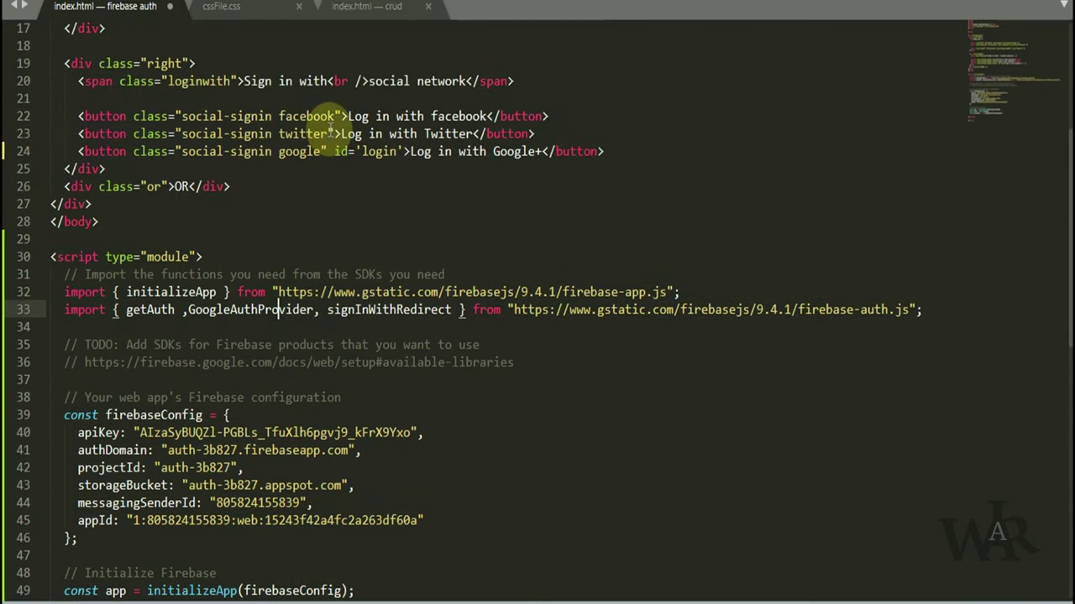
left_click(370, 151)
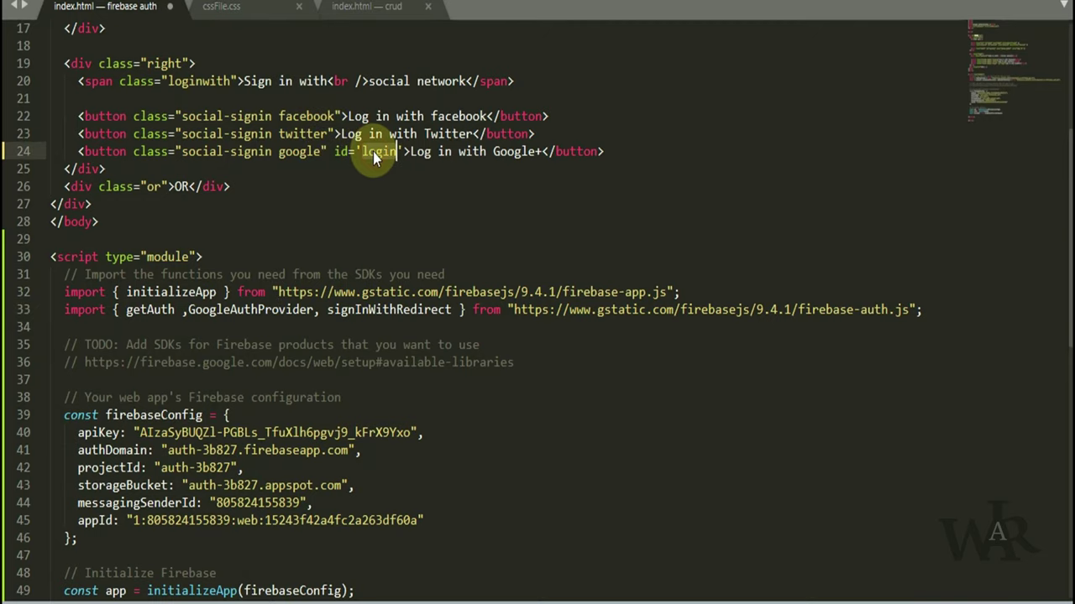
scroll(389, 252, "down", 4)
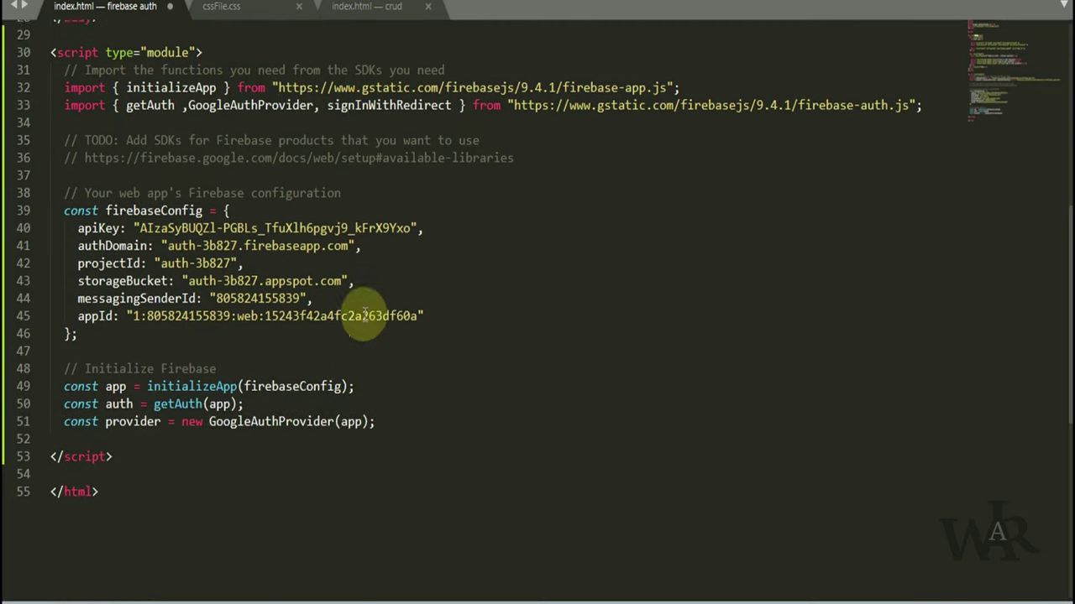
scroll(293, 394, "down", 1)
key("Return")
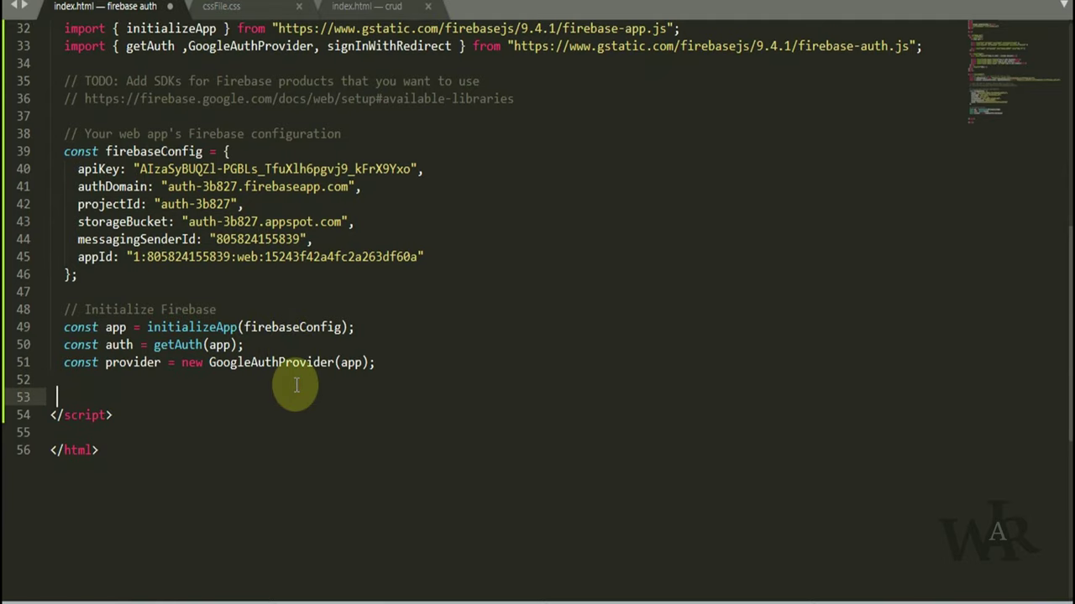
type("login.addEventListe")
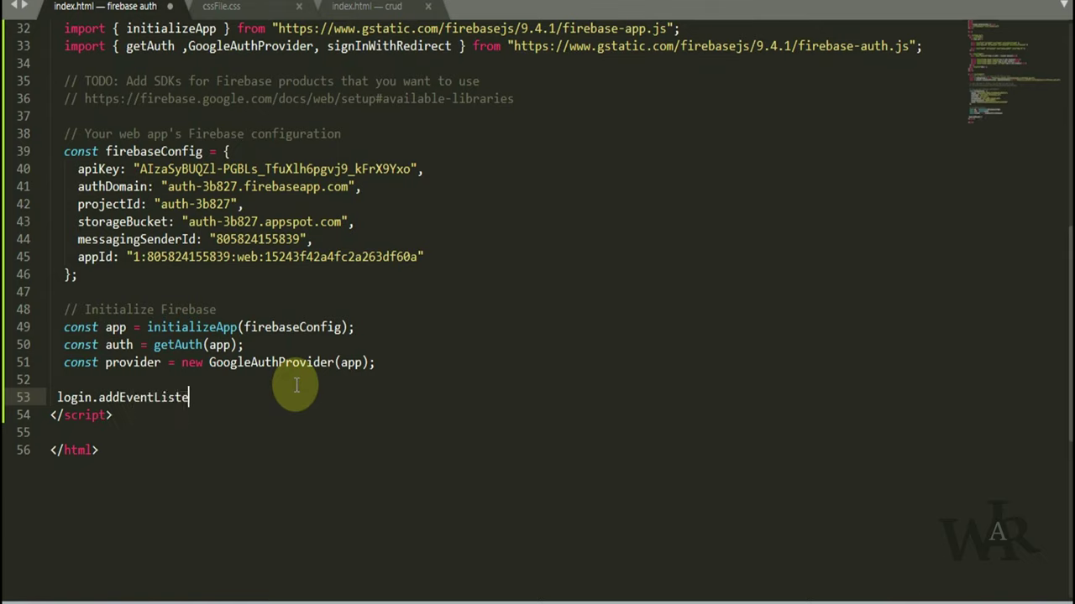
type(";click")
key("Left")
key("Left")
key("Left")
key("Left")
key("Left")
key("BackSpace")
type("'")
key("Right")
key("Right")
key("Right")
key("Right")
key("Right")
type("',(e) => {")
- Close the click listener with }); and leave blank lines inside its body for the handler code
key("Return")
key("Return")
key("Down")
key("End")
type(";")
key("Return")
key("Up")
key("Up")
key("Up")
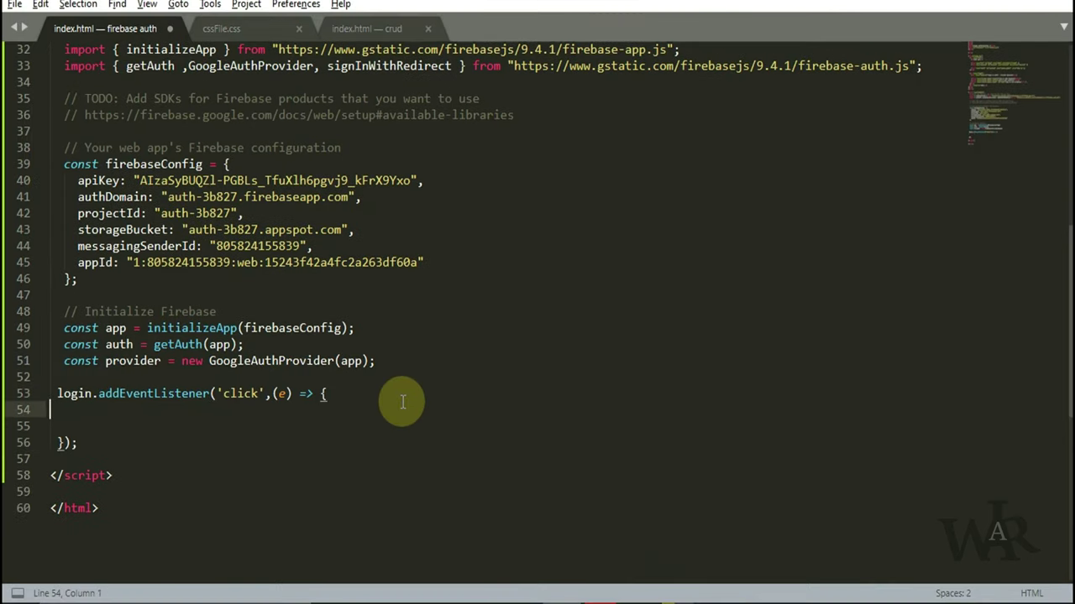
- Copy signInWithRedirect(auth, provider); from the Firebase documentation and paste it inside the click listener in the code editor
mouse_move(608, 598)
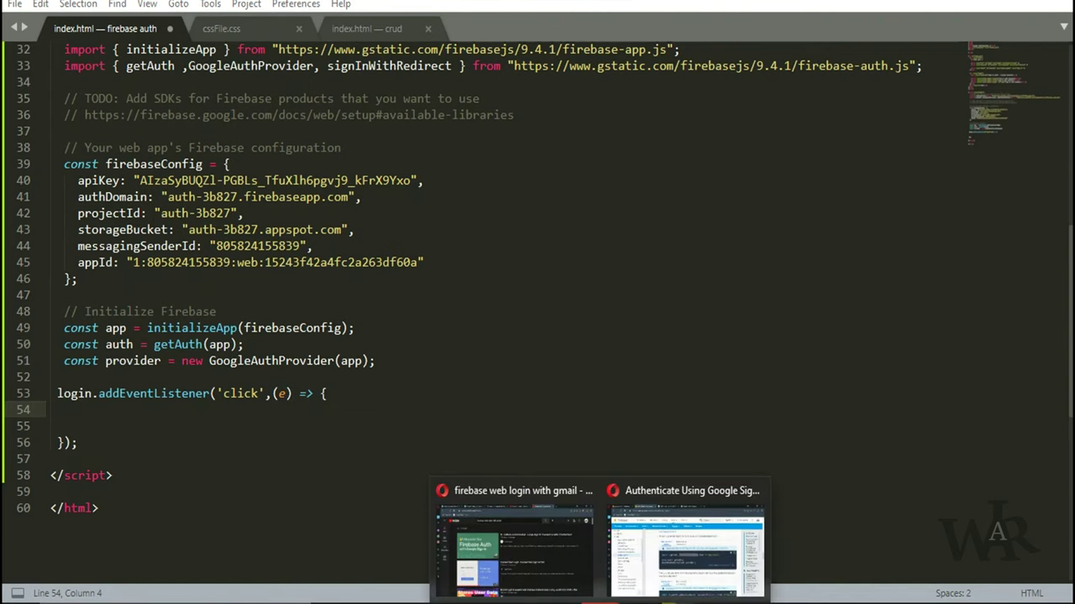
left_click(666, 564)
scroll(458, 319, "down", 2)
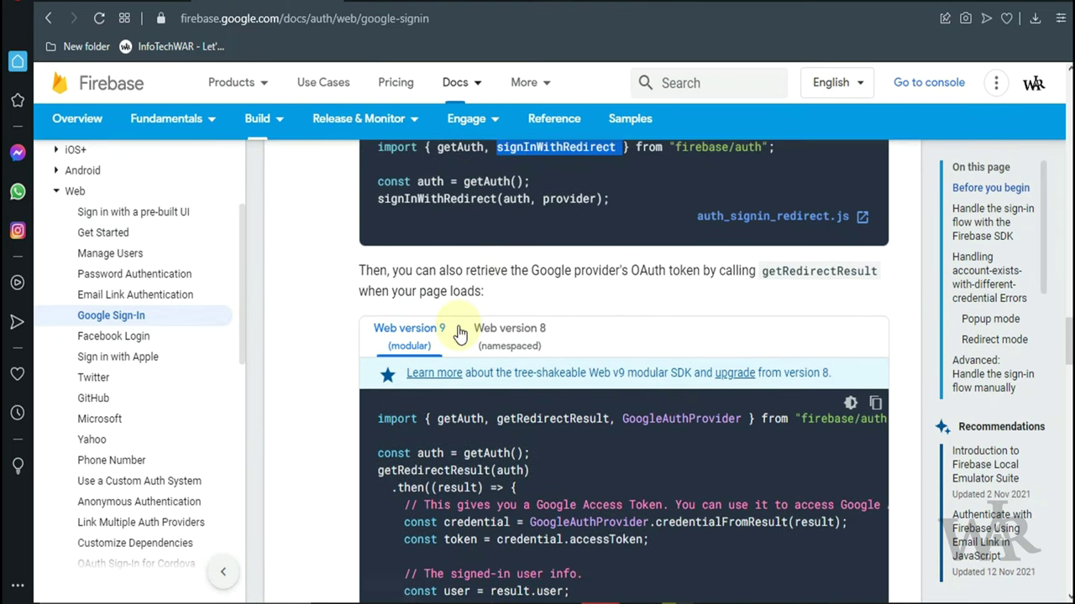
scroll(459, 333, "down", 2)
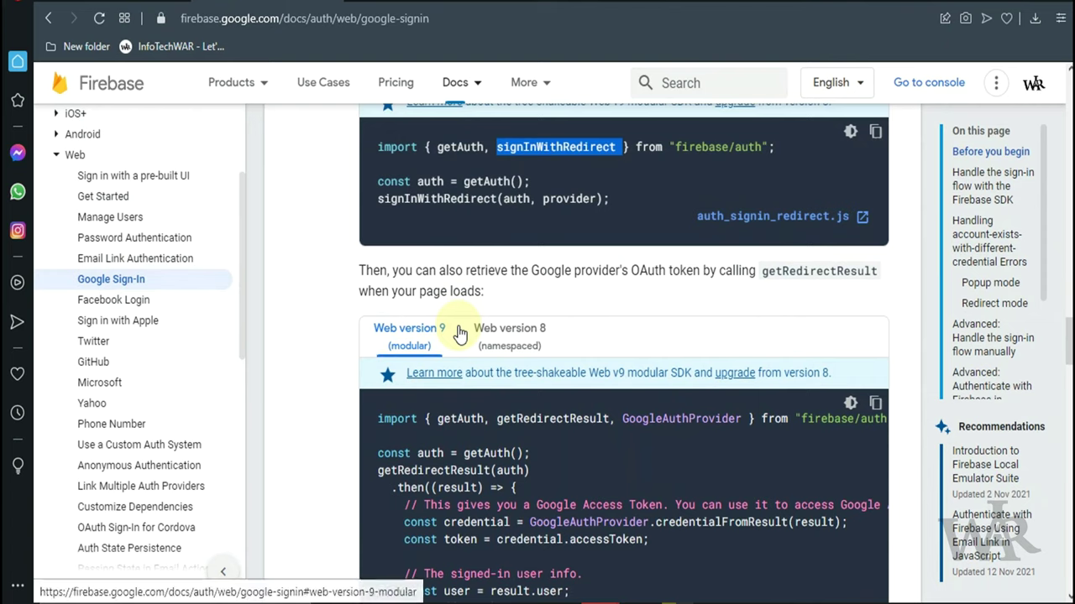
triple_click(466, 199)
key("ctrl+c")
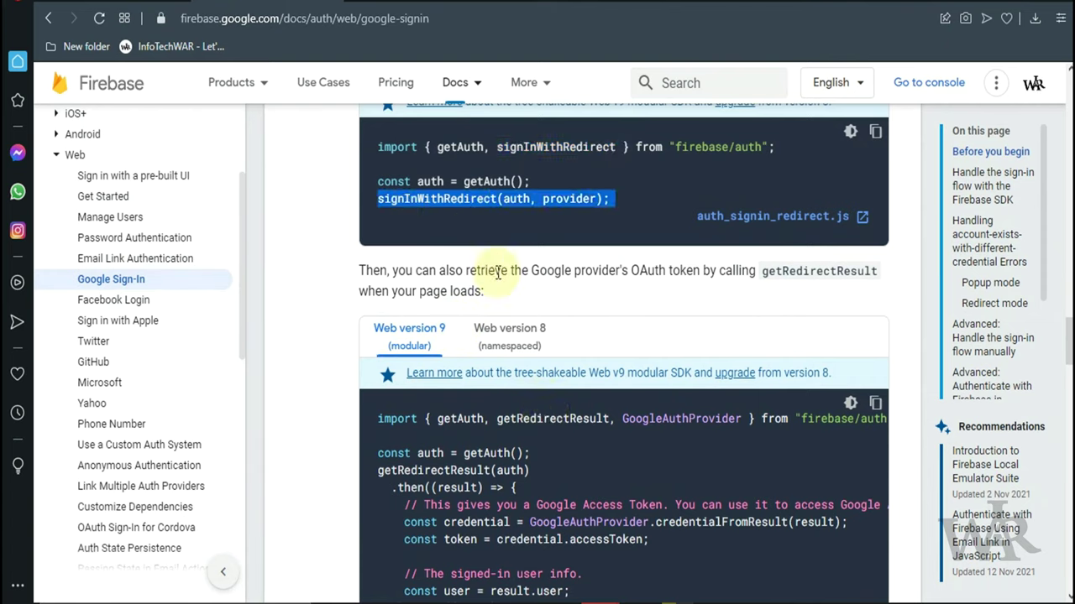
key("alt+Tab")
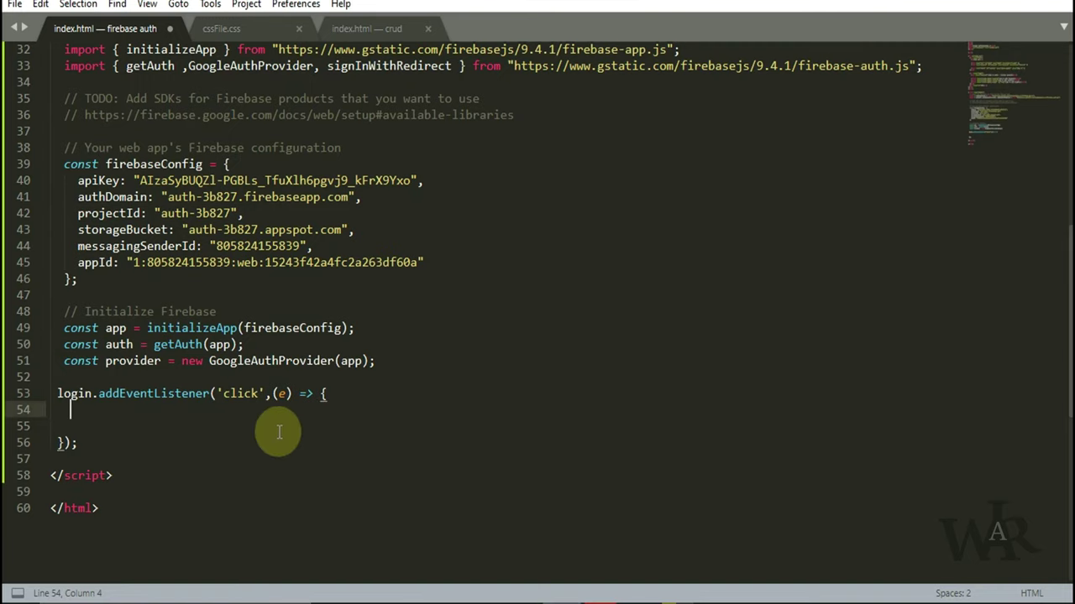
key("ctrl+v")
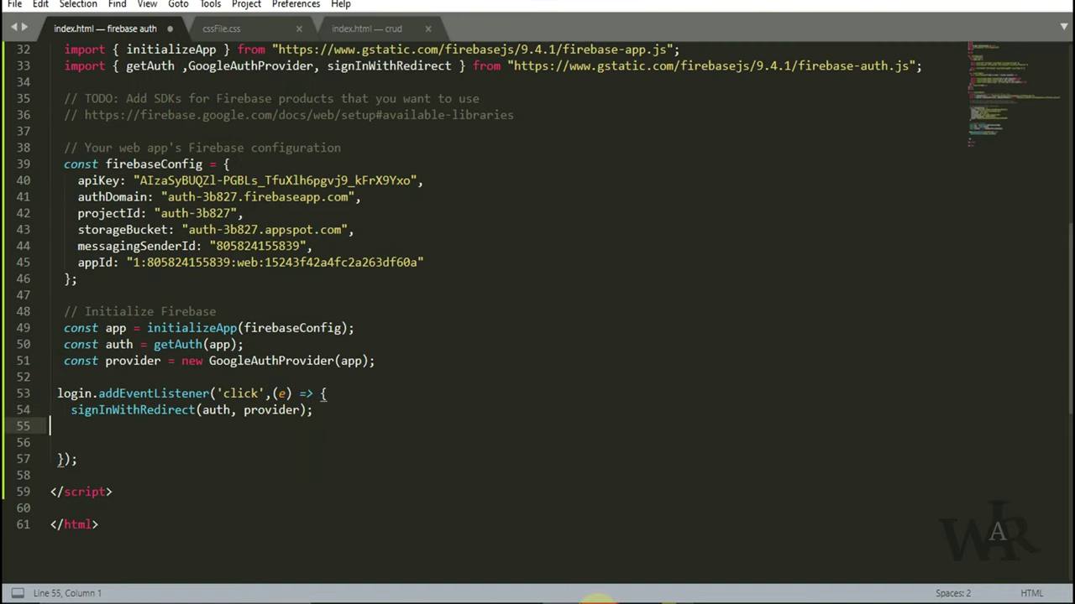
- Copy getRedirectResult from the Firebase documentation and add it with a comma after signInWithRedirect in the firebase-auth.js import
mouse_move(594, 598)
left_click(755, 578)
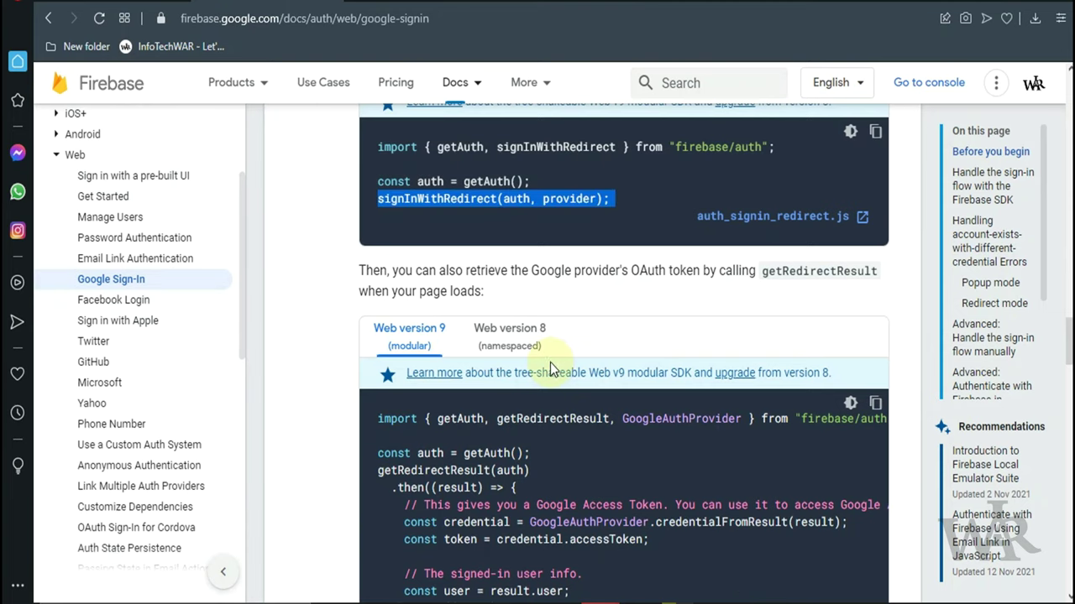
scroll(550, 369, "down", 2)
double_click(561, 248)
left_click(574, 211)
left_click(562, 601)
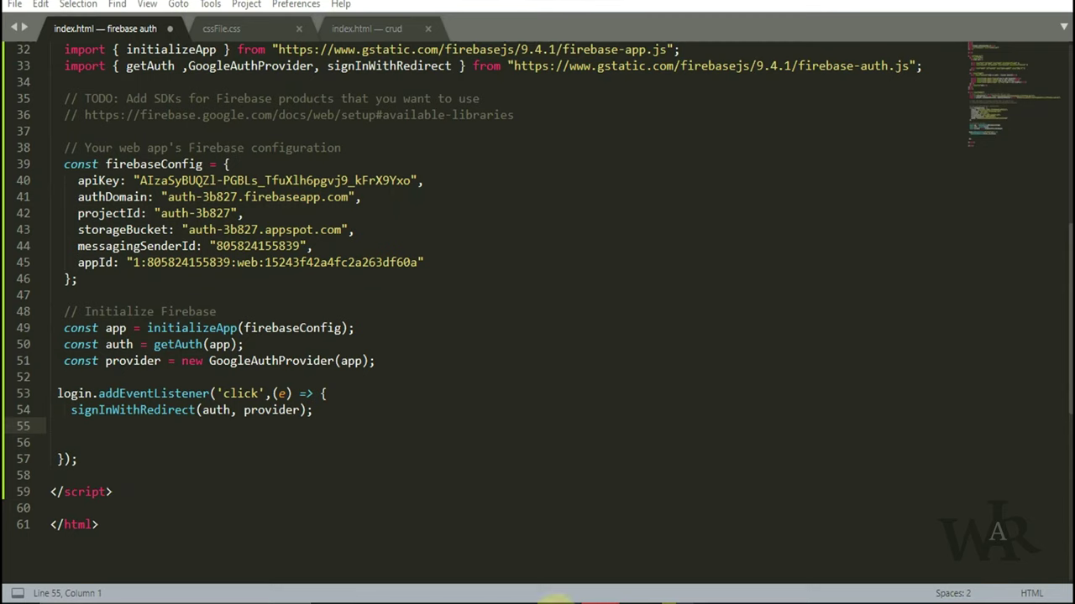
left_click(453, 66)
type(",")
key("ctrl+v")
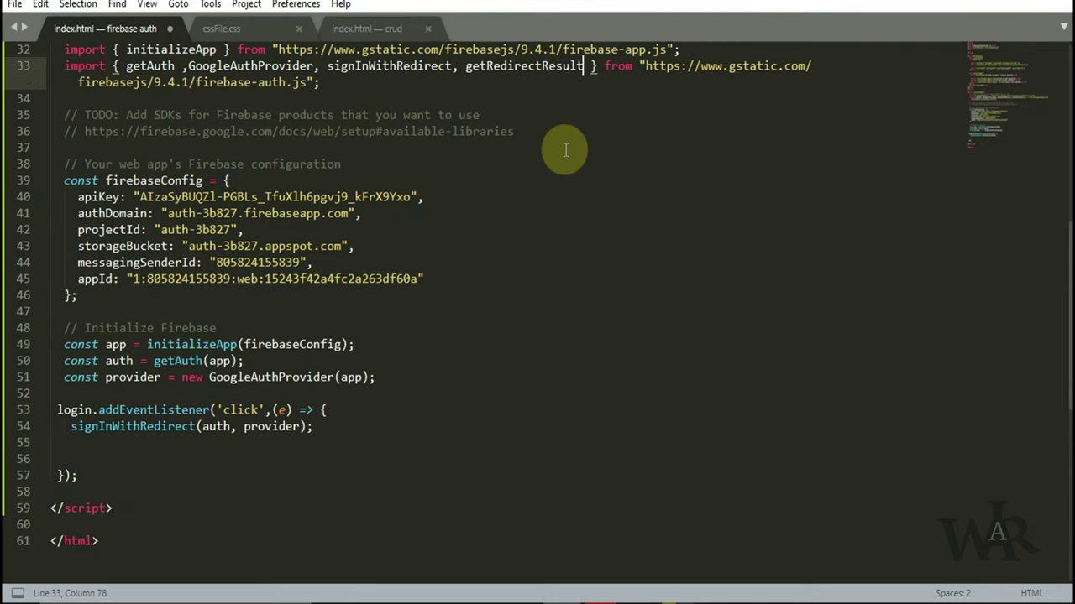
- In the Firebase documentation's redirect sample, copy the getRedirectResult(auth) block with its complete then and catch handlers
scroll(575, 336, "down", 1)
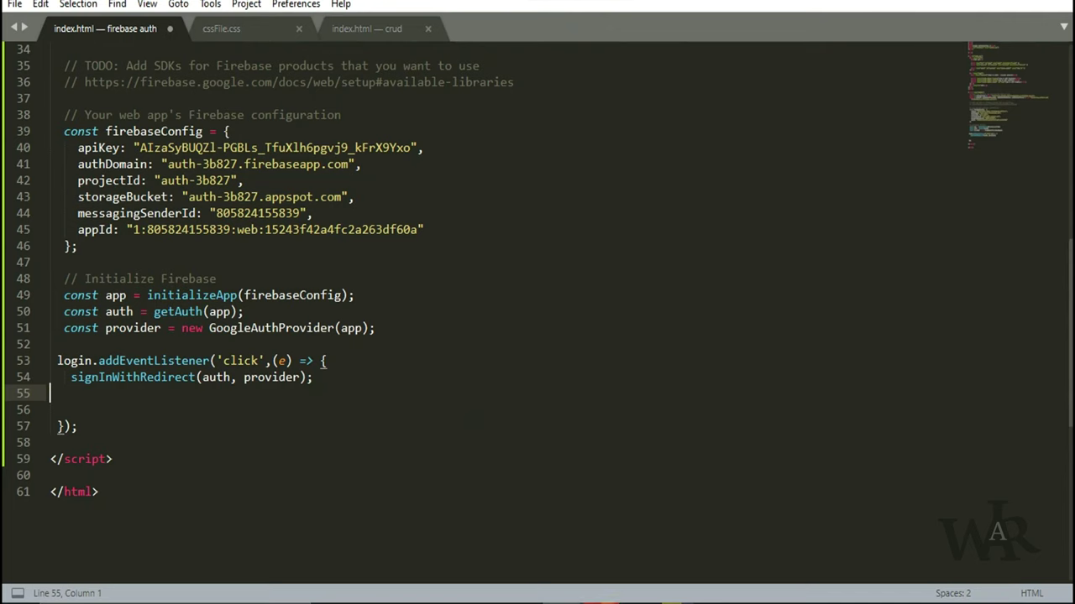
mouse_move(609, 597)
left_click(617, 529)
scroll(419, 301, "down", 1)
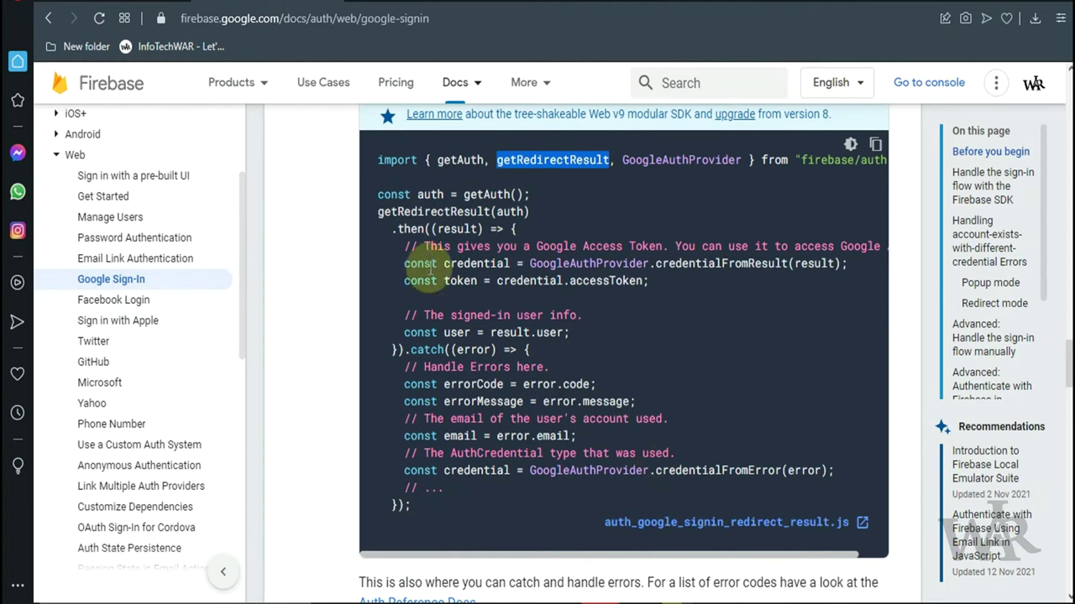
left_click_drag(379, 215, 475, 351)
left_click(475, 356)
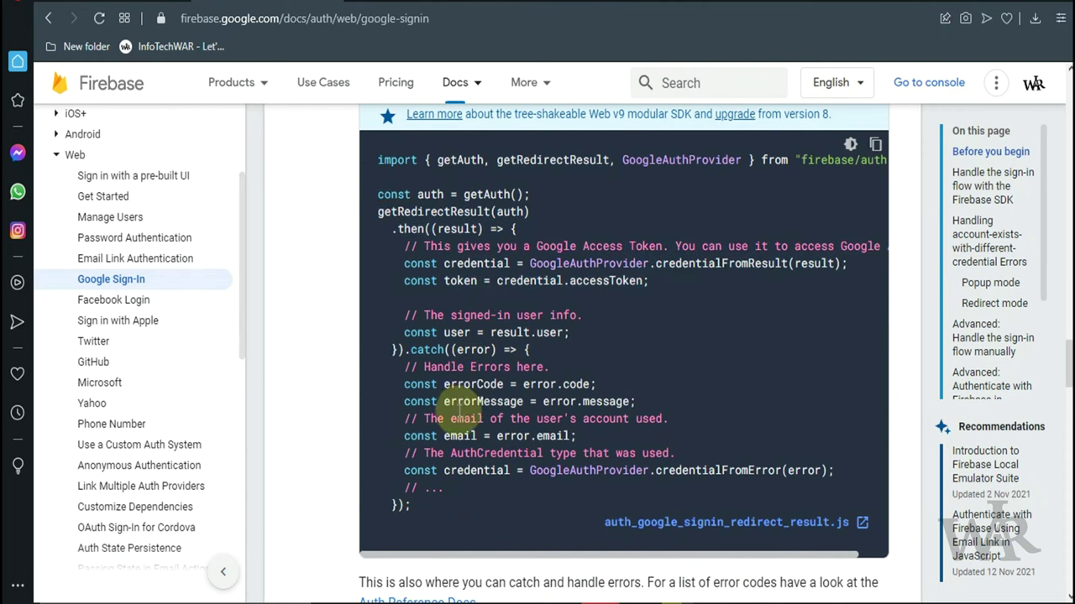
left_click_drag(419, 511, 379, 210)
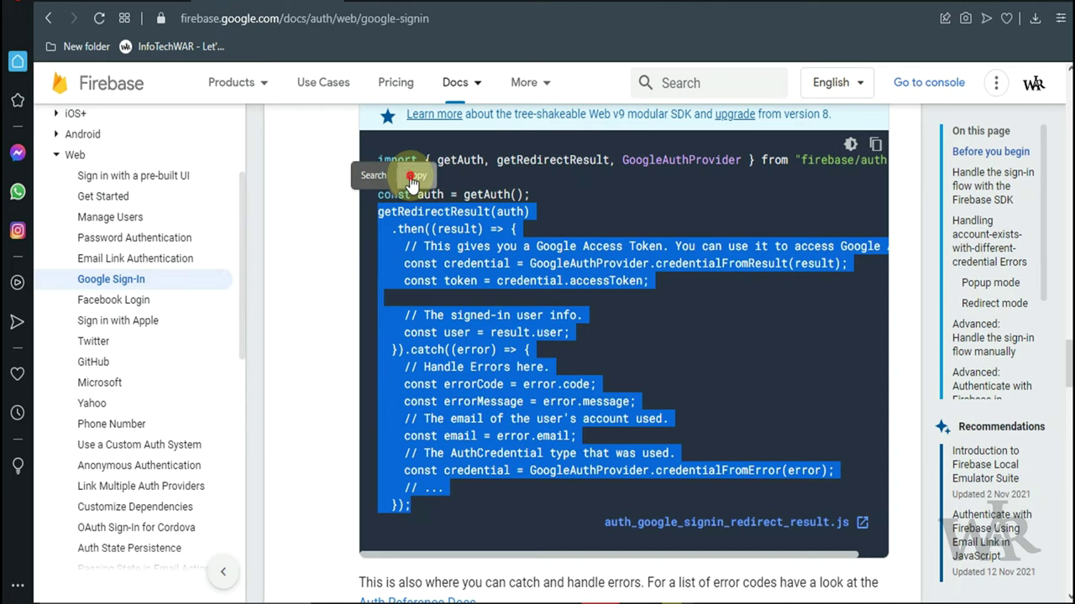
left_click(413, 176)
- Return to the code editor and paste the getRedirectResult(auth) block inside the click listener, below signInWithRedirect(auth, provider);
left_click(560, 592)
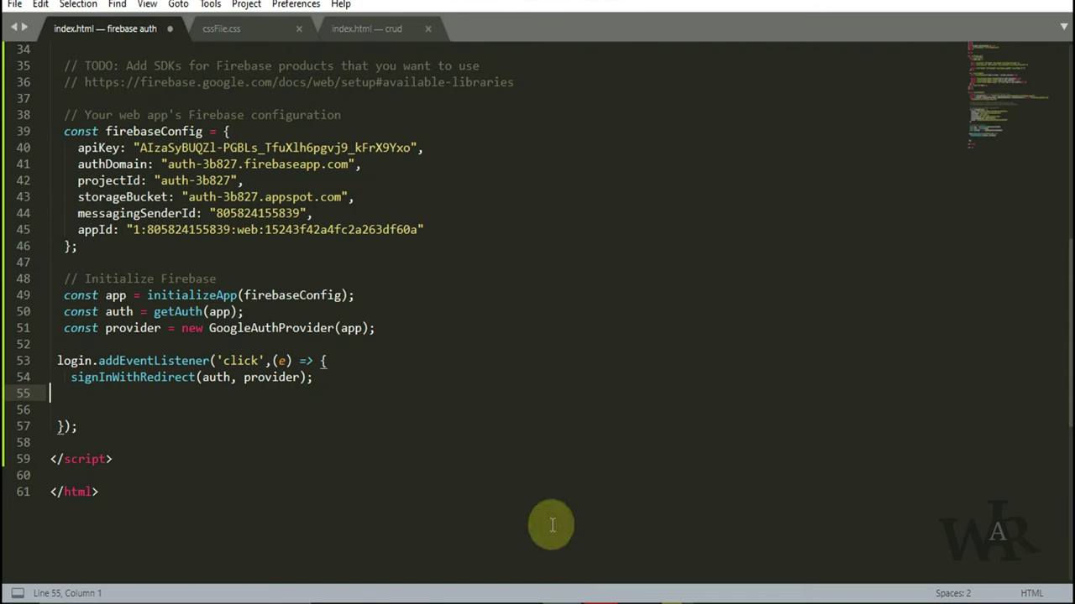
left_click(210, 412)
key("ctrl+v")
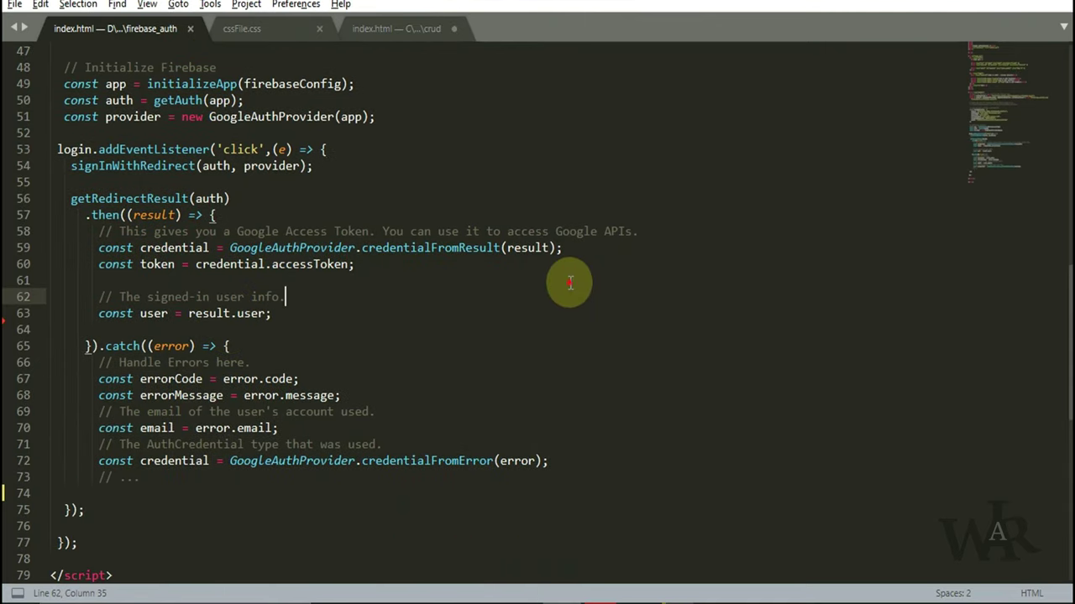
left_click(567, 282)
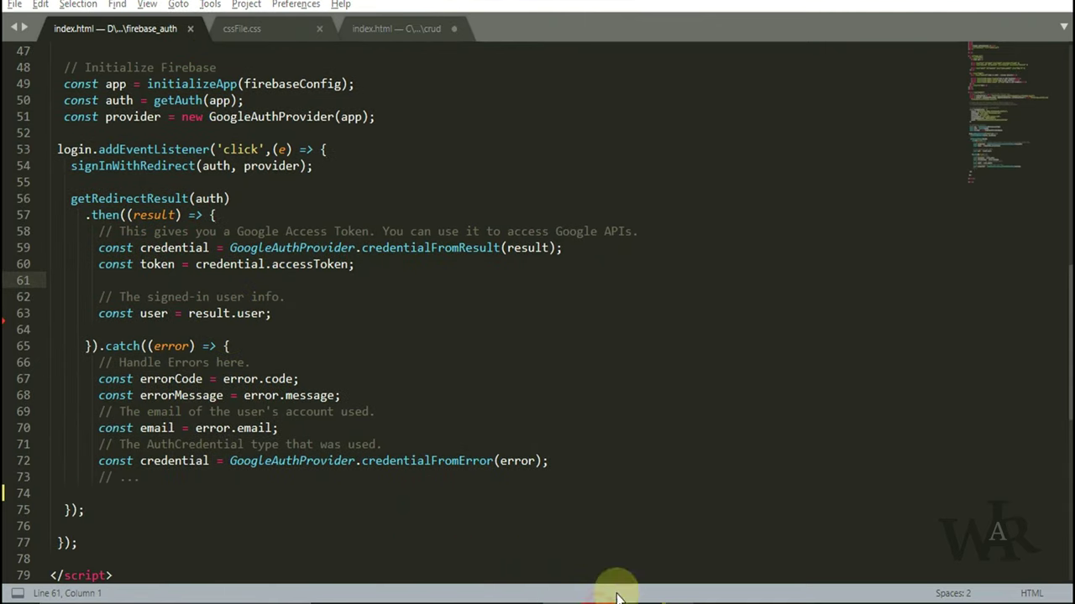
- Switch to the browser, show the login page at 127.0.0.1/firebase_auth/, and highlight the host part of its address
mouse_move(619, 588)
left_click(672, 550)
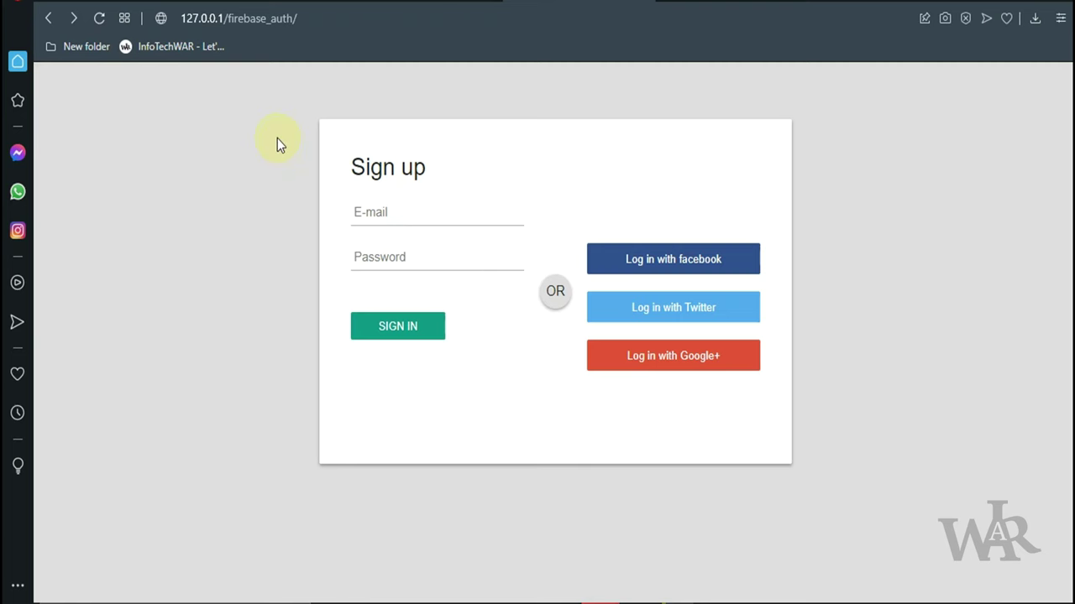
left_click(189, 15)
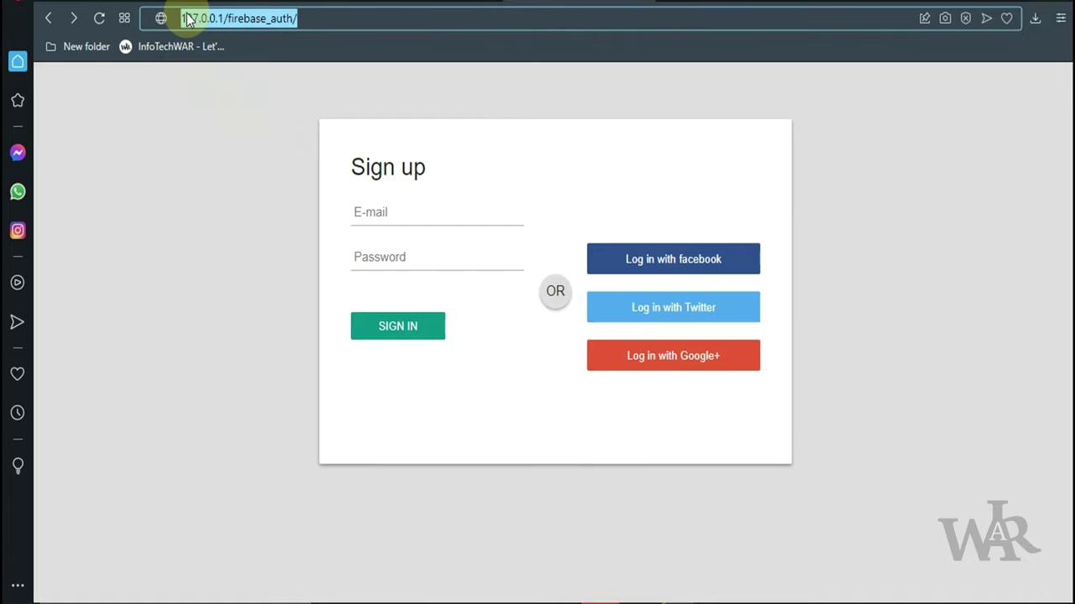
left_click(185, 20)
double_click(189, 20)
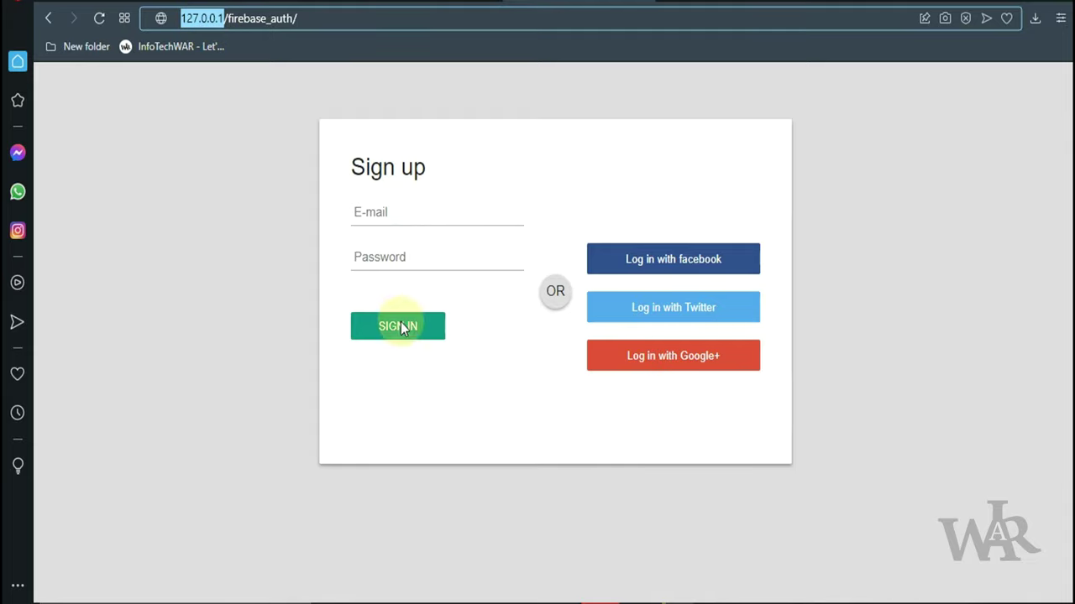
- Bring up the XAMPP Control Panel to check the Apache and MySQL services, and minimise it again
left_click(713, 600)
left_click_drag(294, 11, 718, 135)
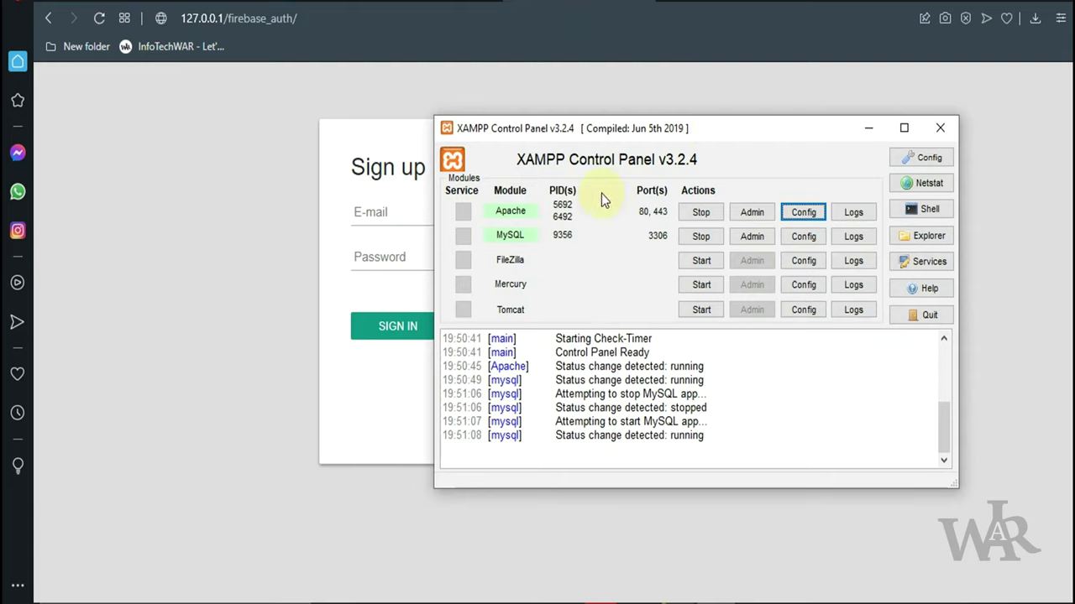
left_click(856, 132)
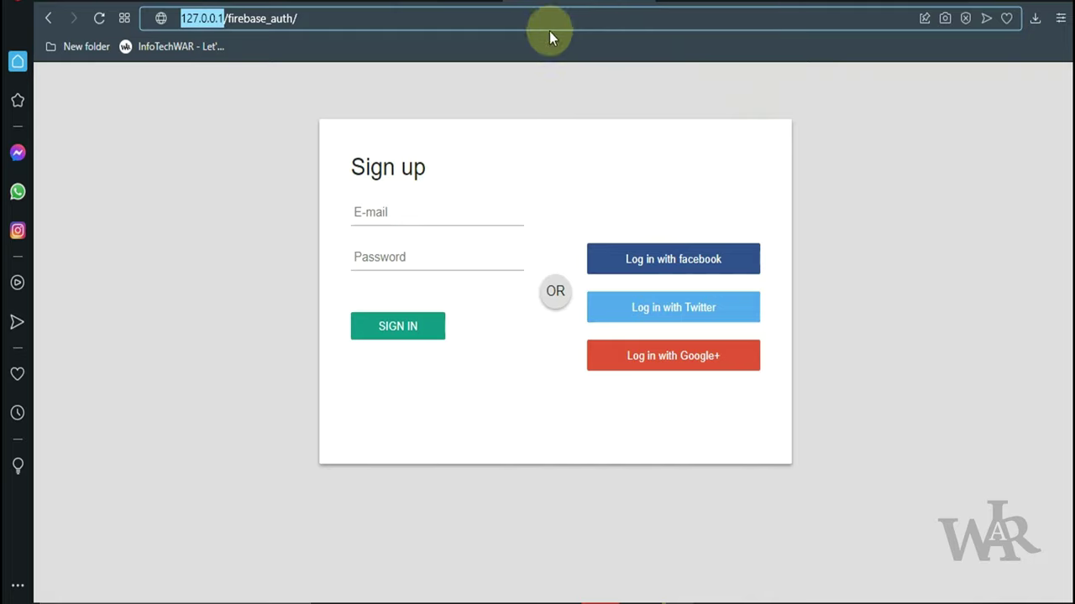
- Copy only the host 127.0.0.1 from the login page's address
left_click(188, 18)
left_click_drag(183, 18, 226, 18)
key("ctrl+c")
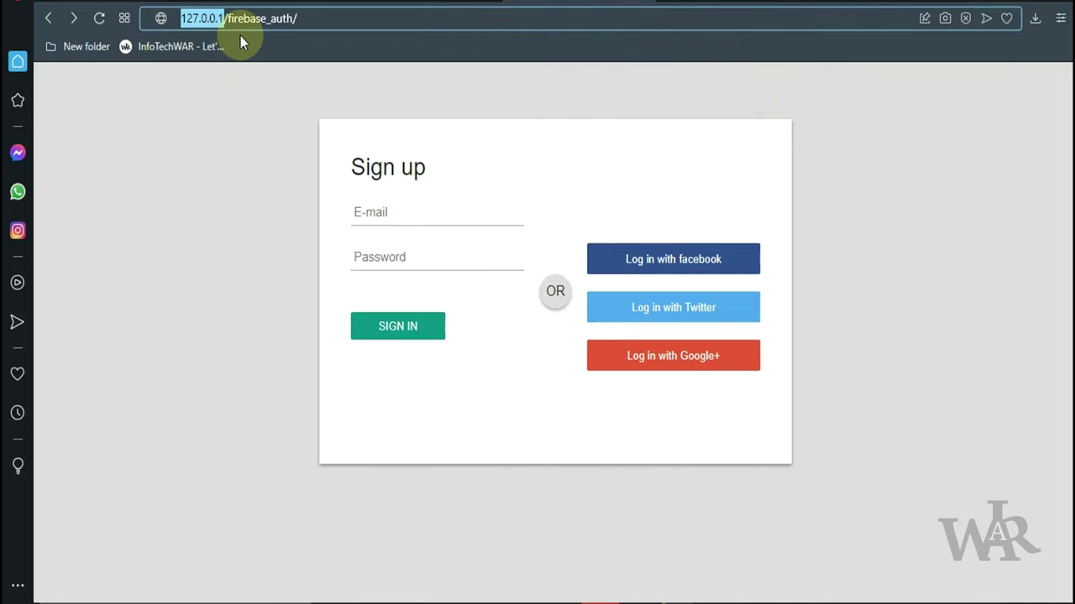
- In the Firebase console's Authentication sign-in method settings, add 127.0.0.1 as an authorized domain
left_click(84, 2)
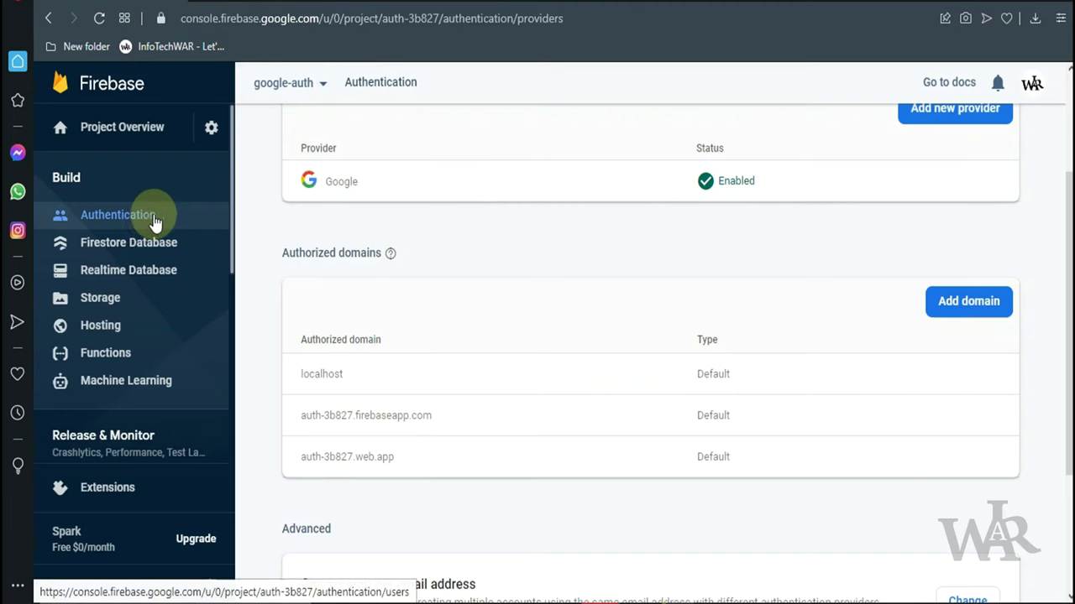
scroll(437, 216, "up", 2)
scroll(438, 214, "up", 1)
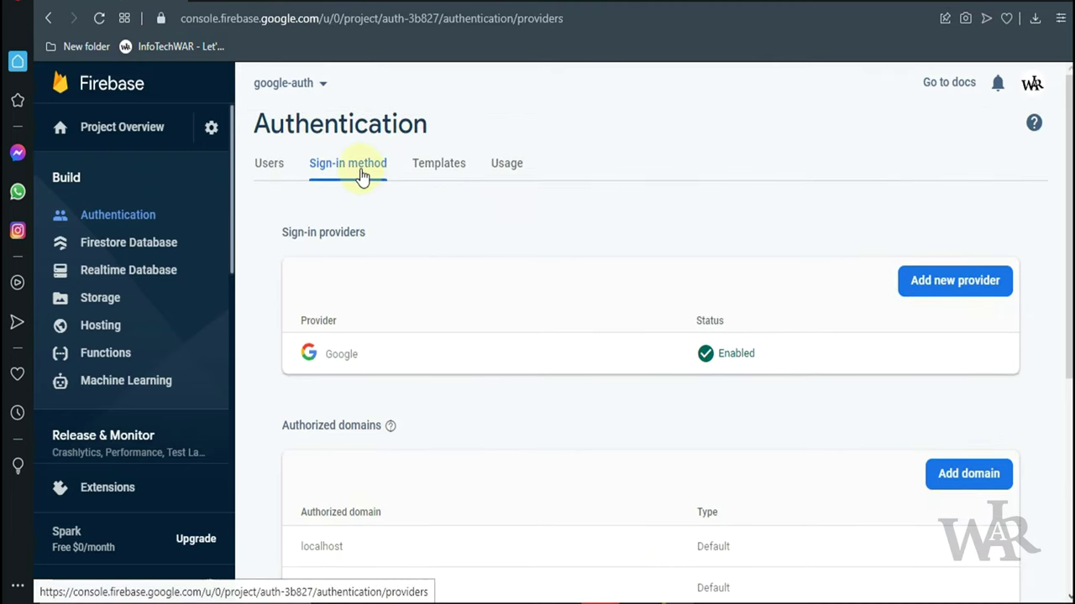
scroll(588, 336, "down", 3)
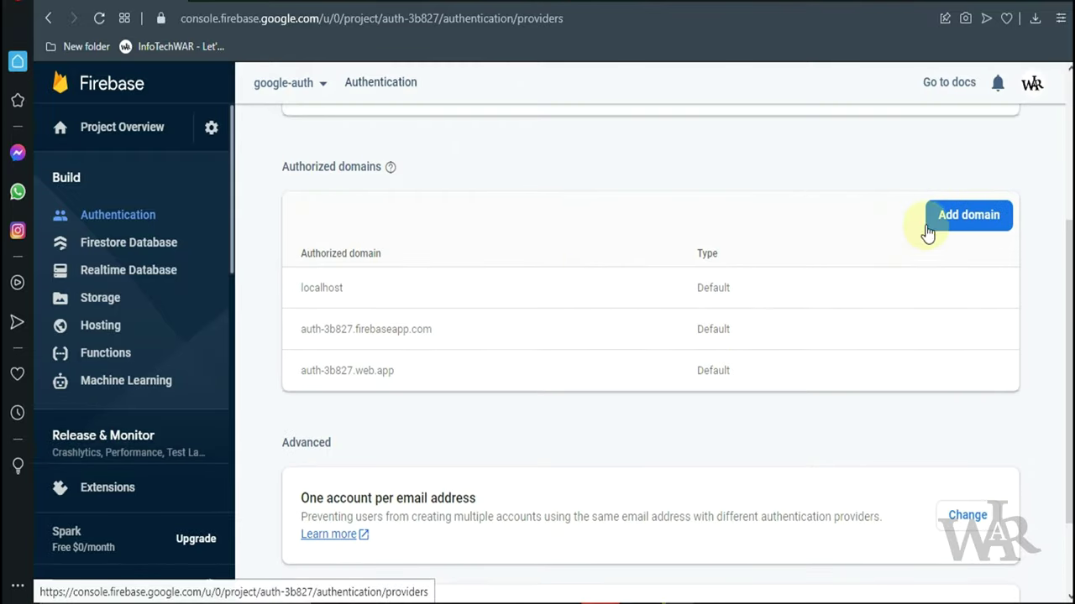
left_click(955, 220)
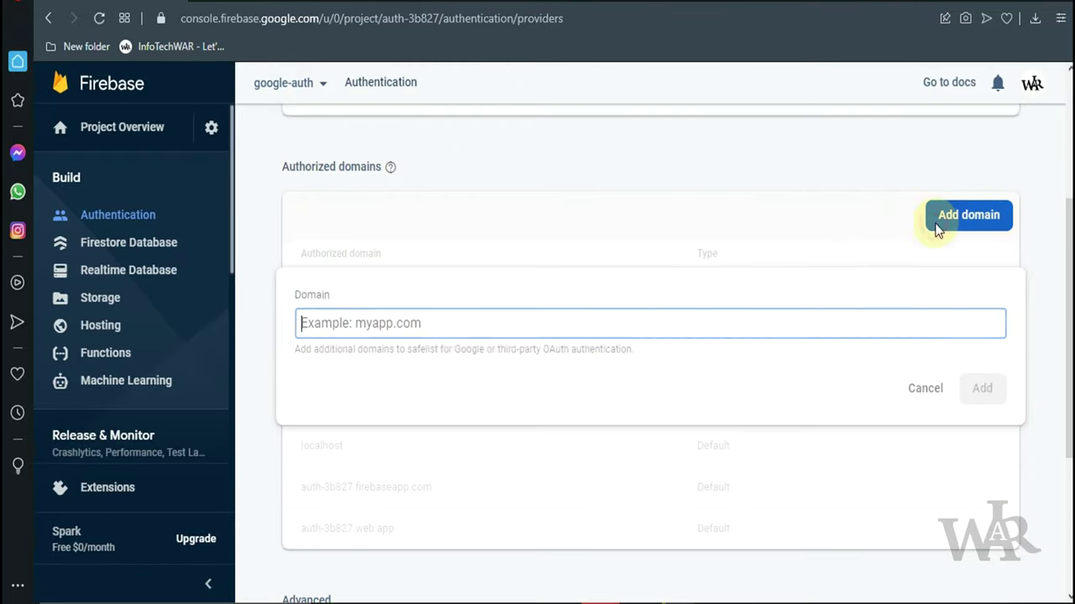
key("ctrl+v")
left_click(504, 389)
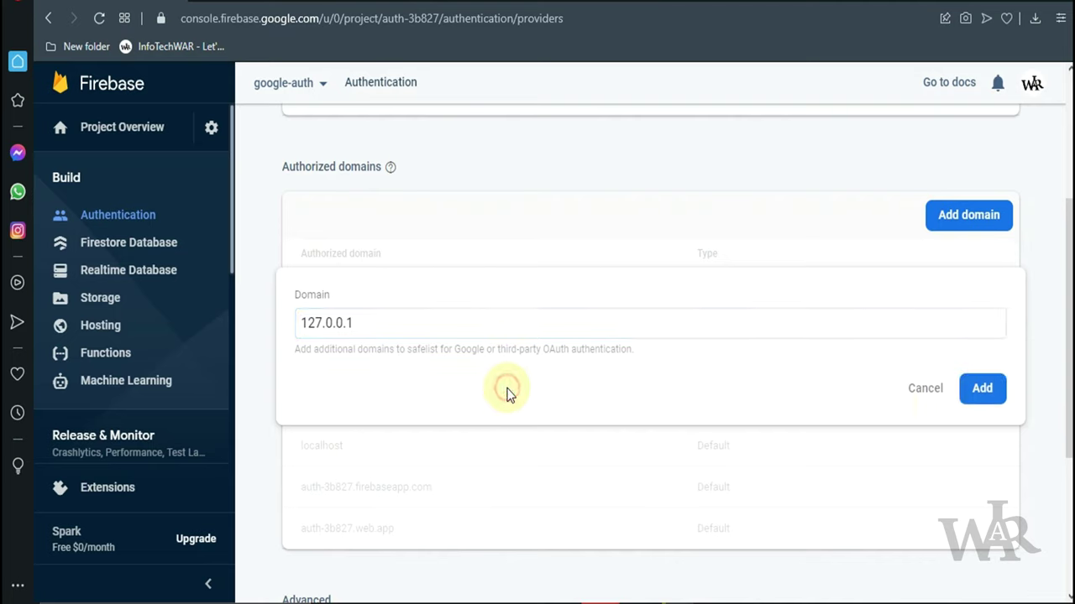
left_click(982, 393)
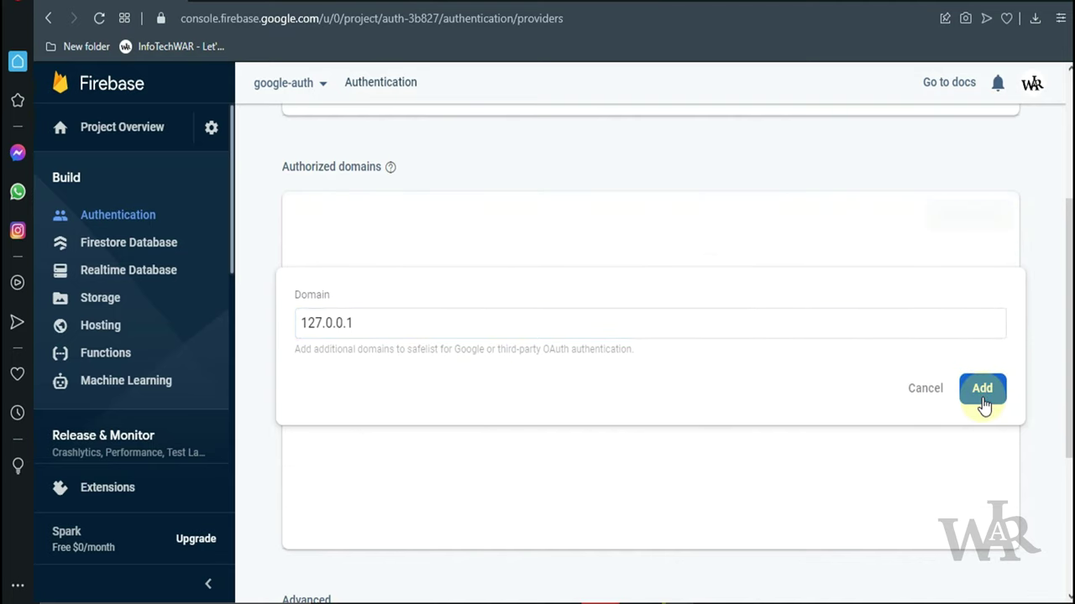
- Check the authorized domains and open the project's Authentication users list
scroll(389, 259, "down", 2)
scroll(389, 262, "up", 5)
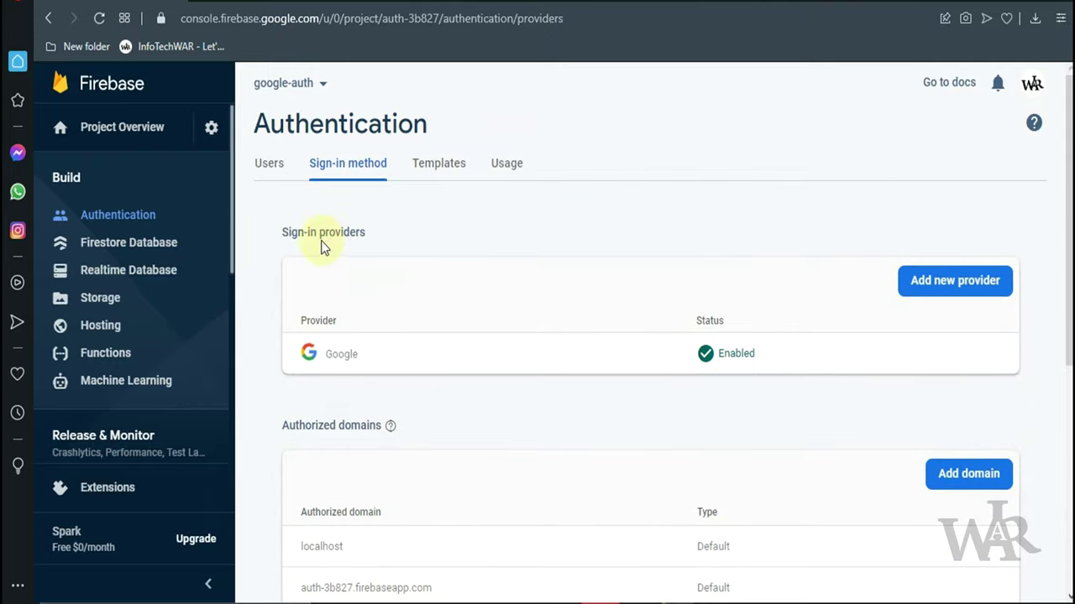
left_click(267, 162)
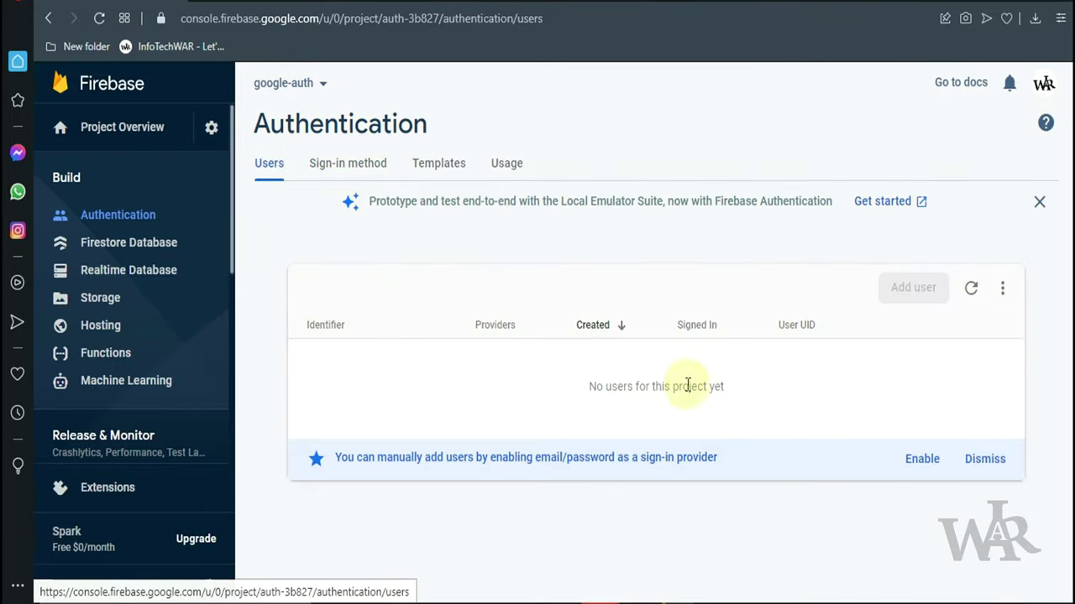
- Return to the login page, reload it, and test Log in with Google+ by choosing the WAR Google account
key("ctrl+Tab")
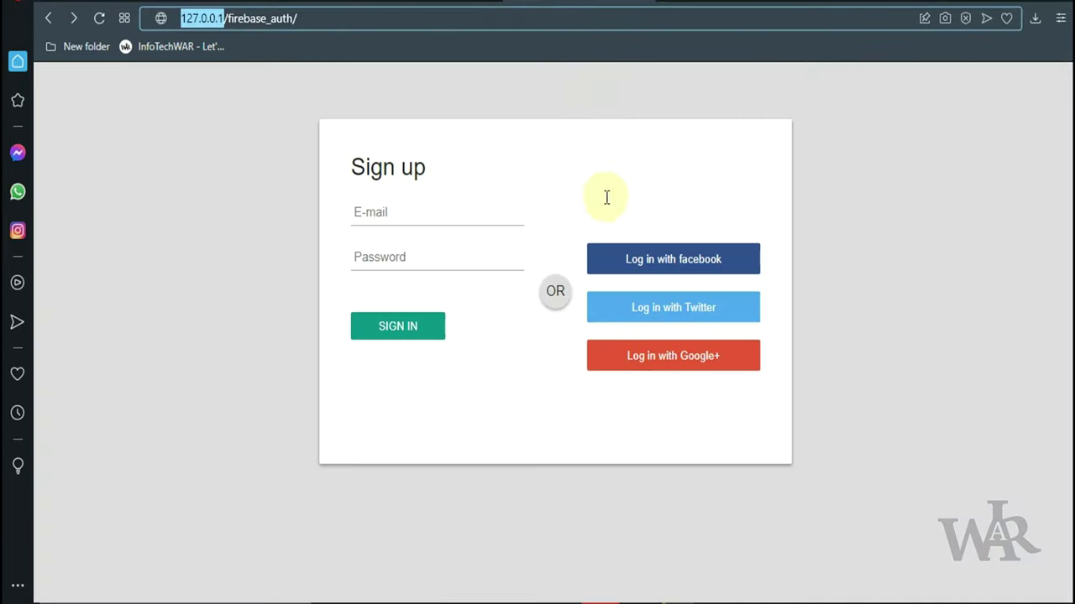
left_click(536, 191)
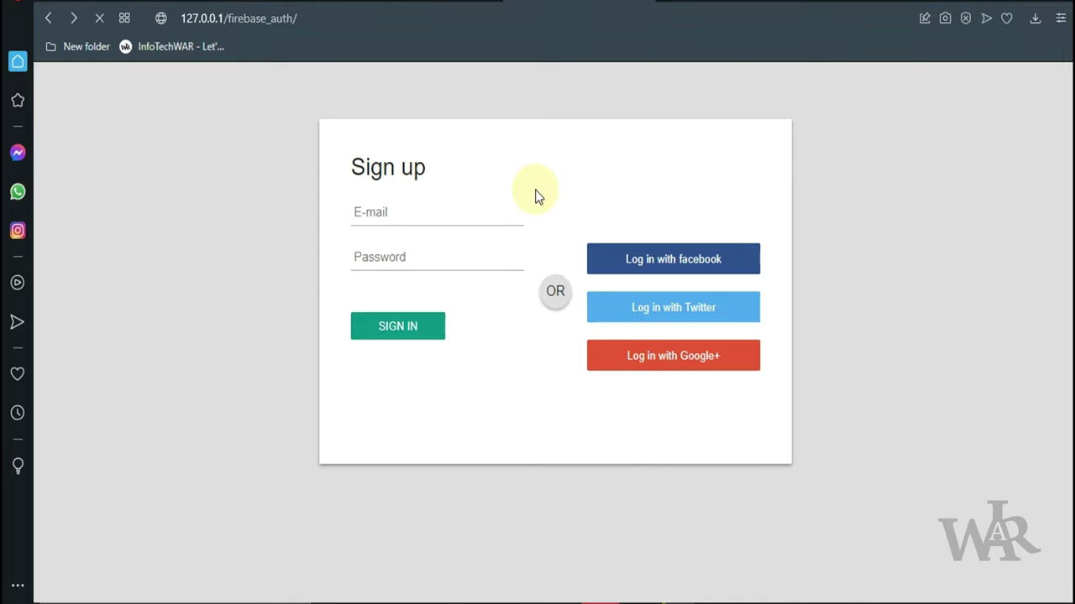
left_click(664, 371)
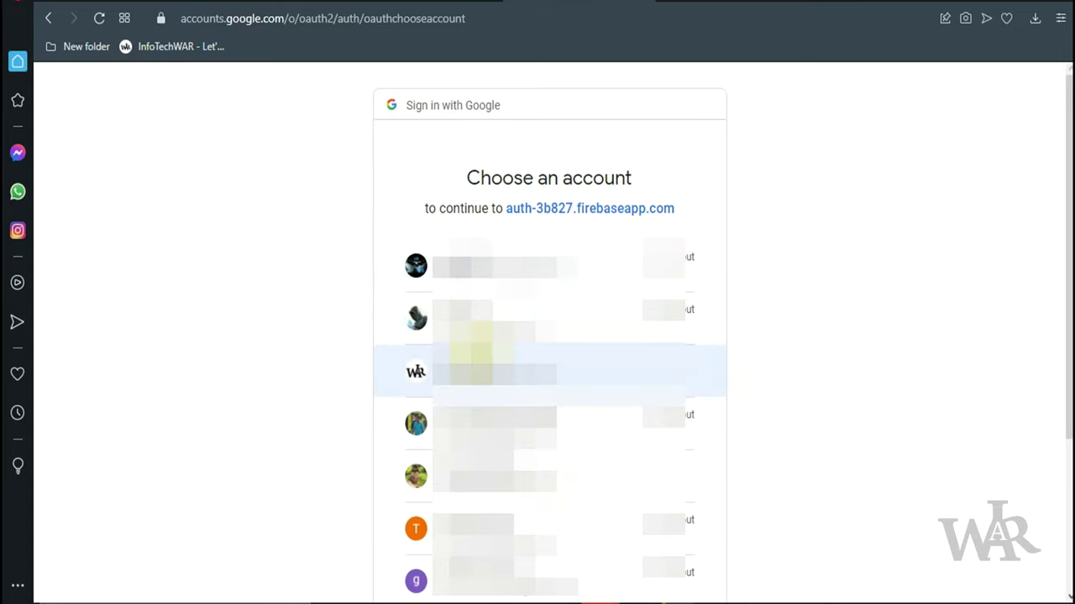
left_click(470, 371)
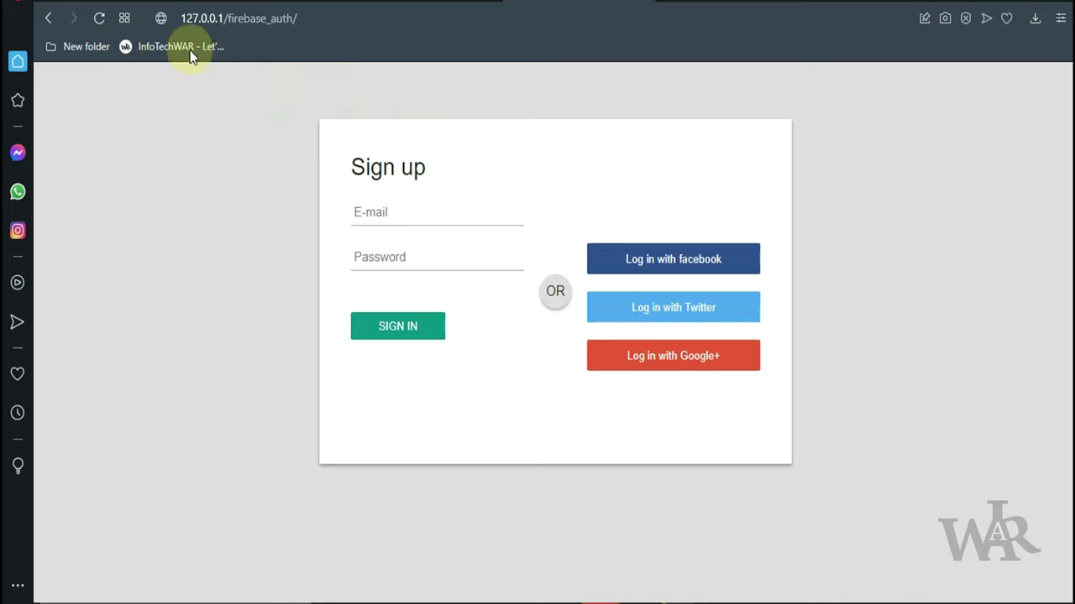
- Go back to the Firebase console and refresh the Authentication users list to check for the signed-in account
left_click(147, 2)
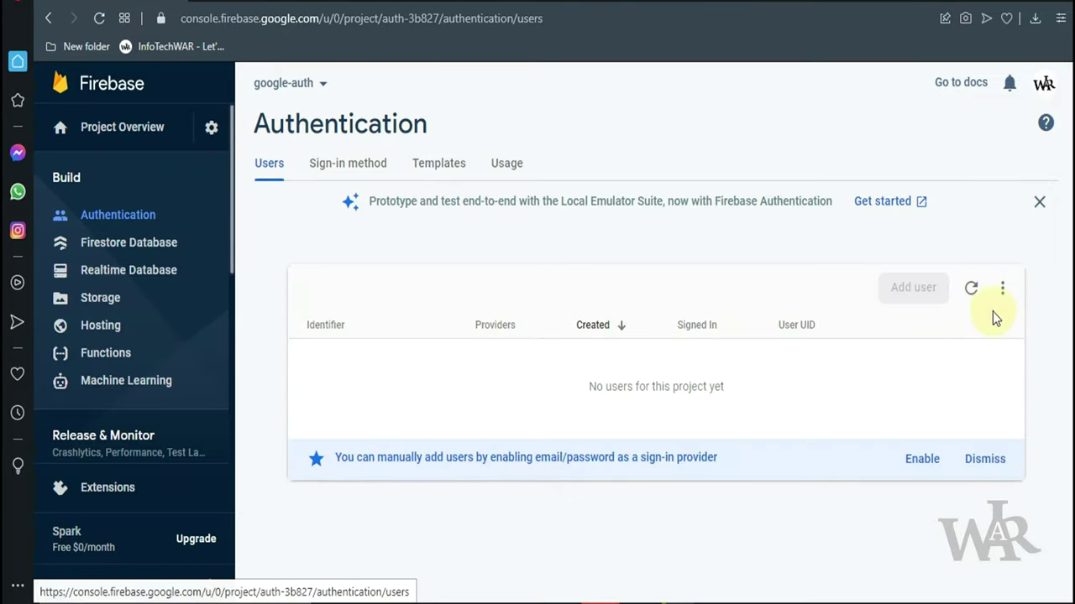
left_click(970, 288)
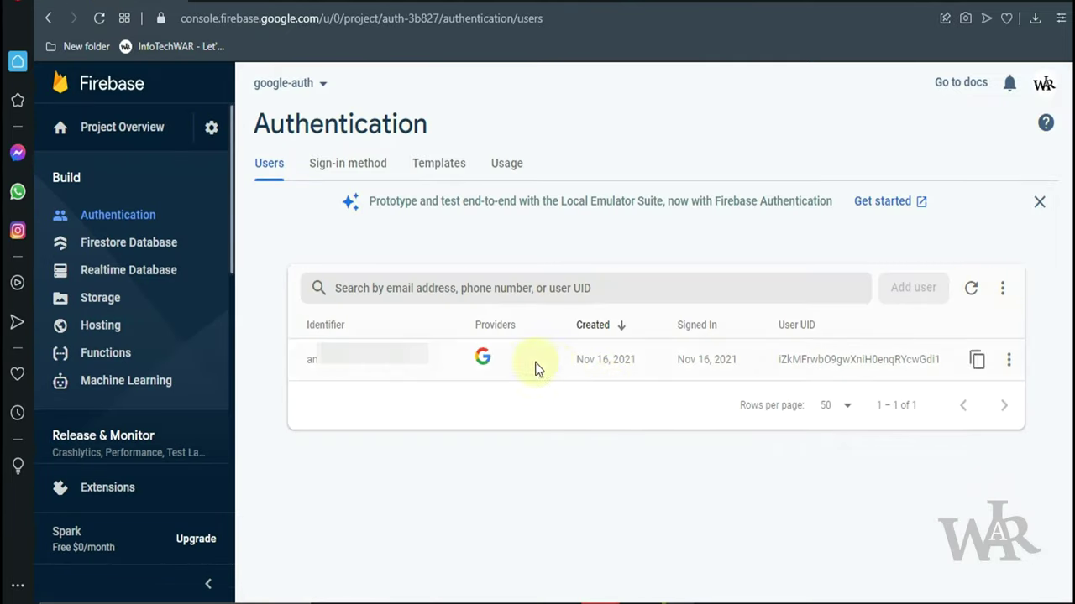
left_click(973, 288)
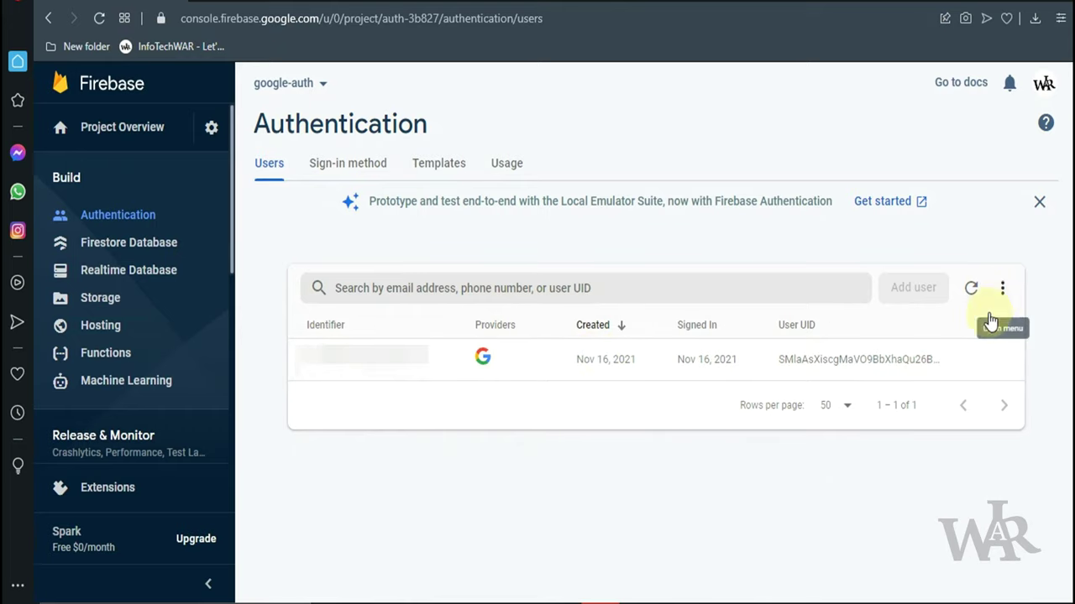
- Delete the Google user's account from the Authentication users list
left_click(1001, 288)
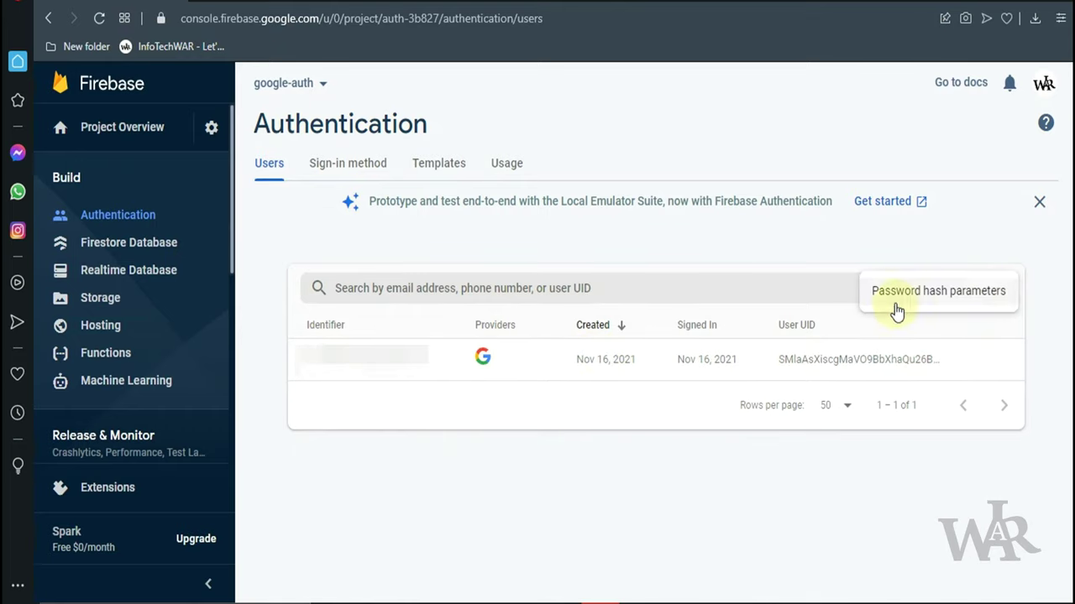
left_click(999, 382)
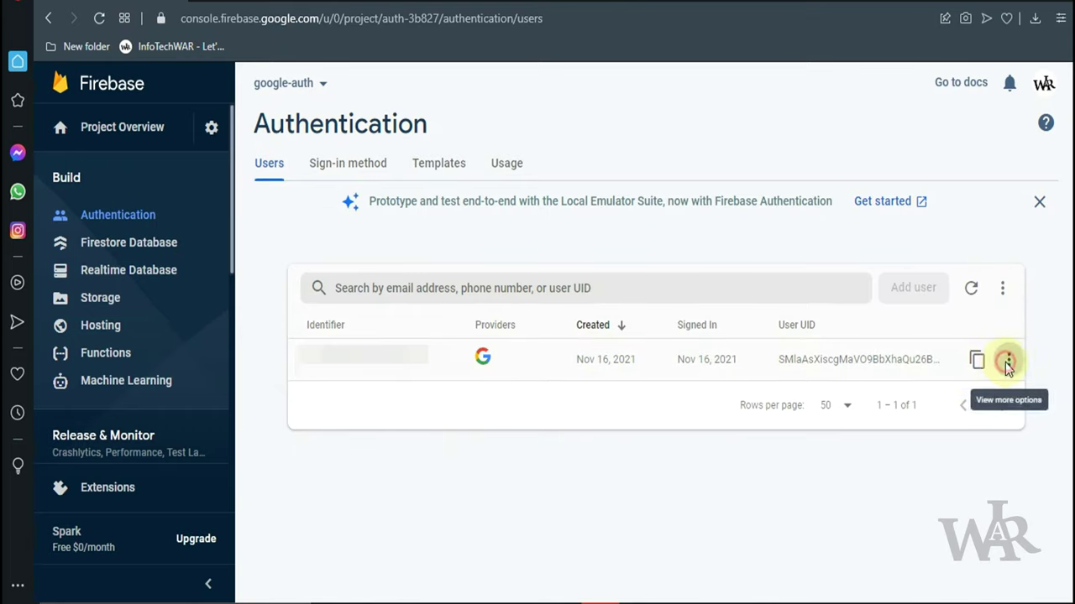
left_click(1006, 362)
left_click(958, 424)
left_click(702, 426)
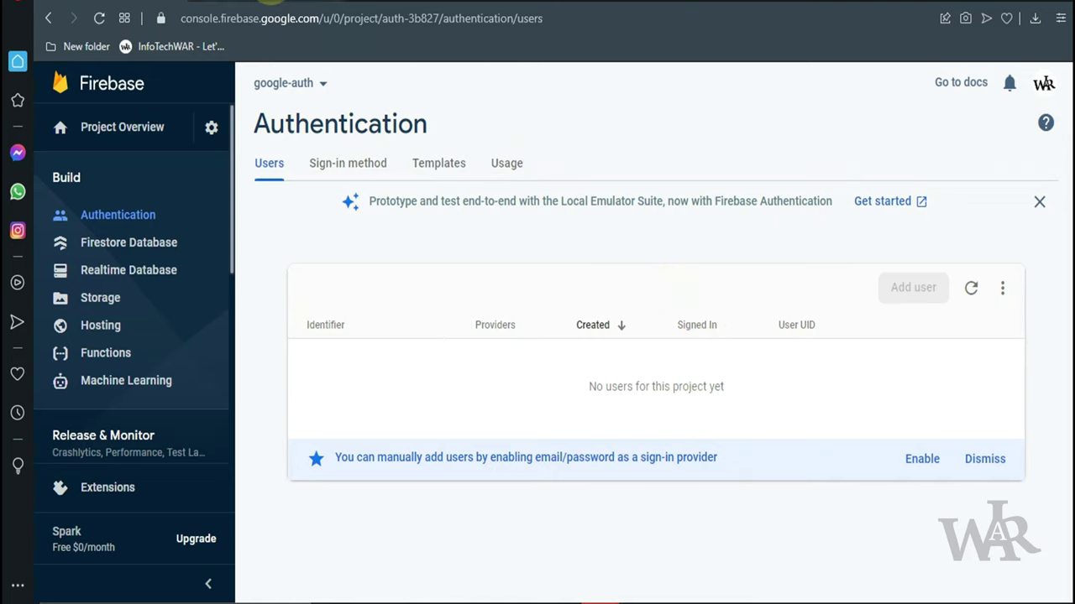
- Go to the Google sign-in documentation and copy the version 9 signInWithPopup call with its then and catch handlers
left_click(280, 46)
scroll(357, 268, "down", 10)
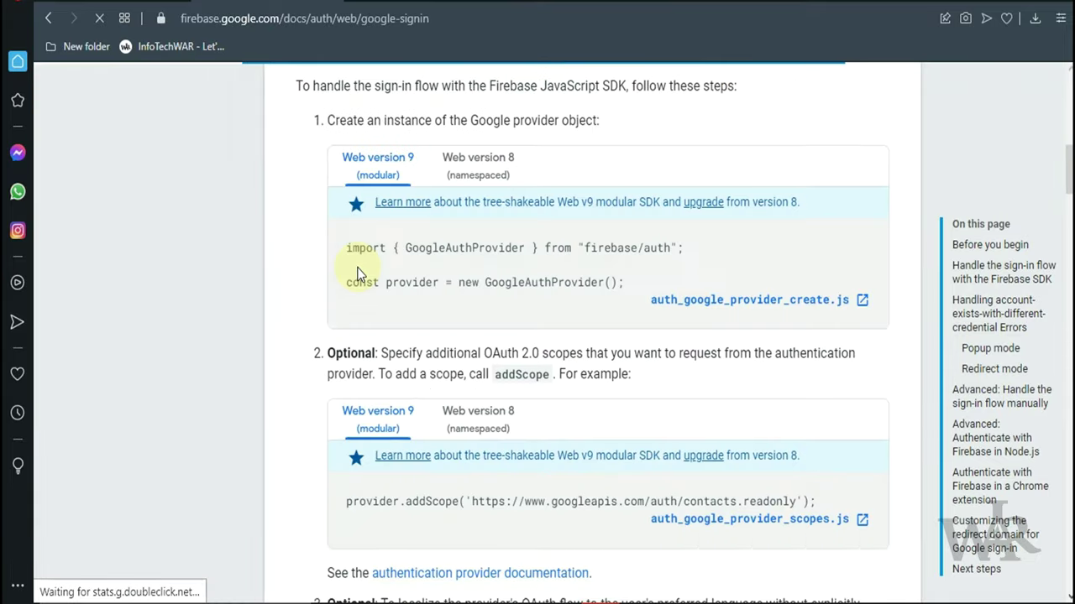
scroll(358, 267, "down", 8)
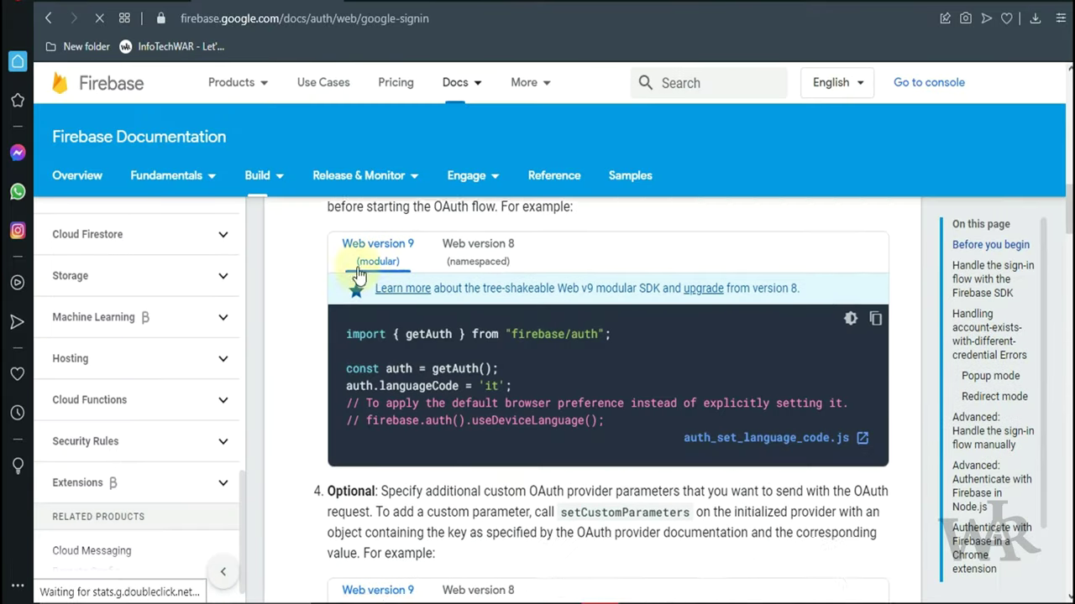
scroll(357, 276, "down", 5)
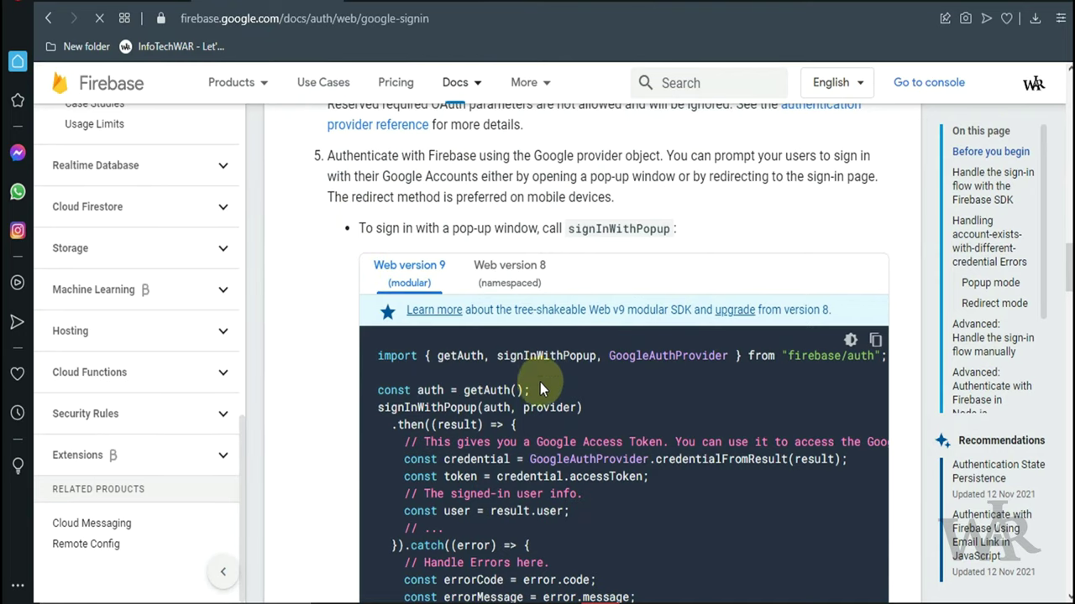
scroll(537, 393, "down", 5)
scroll(539, 336, "up", 3)
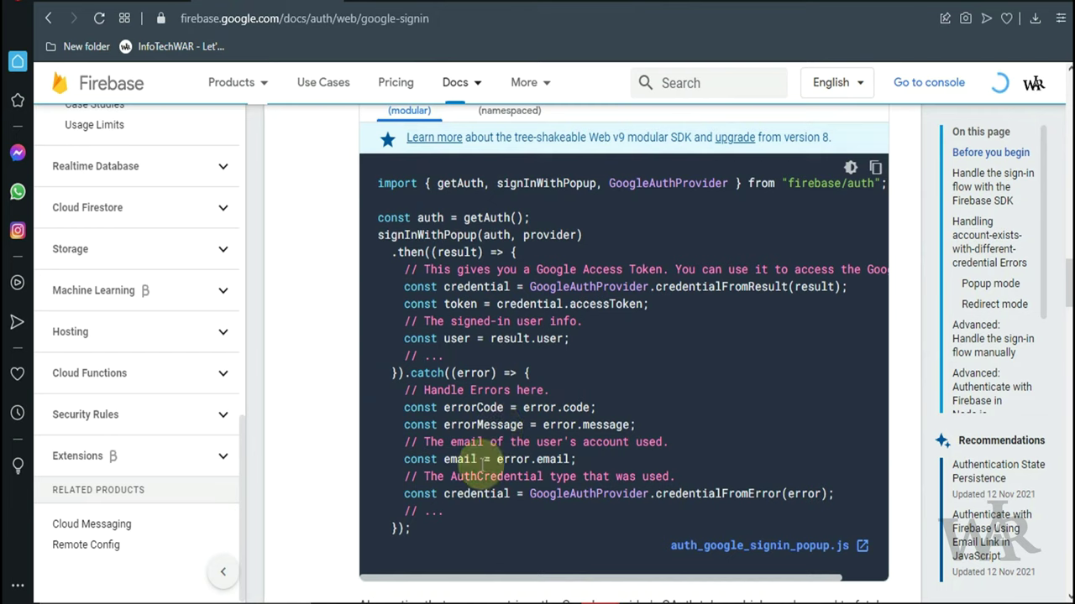
left_click_drag(411, 530, 375, 239)
key("ctrl+c")
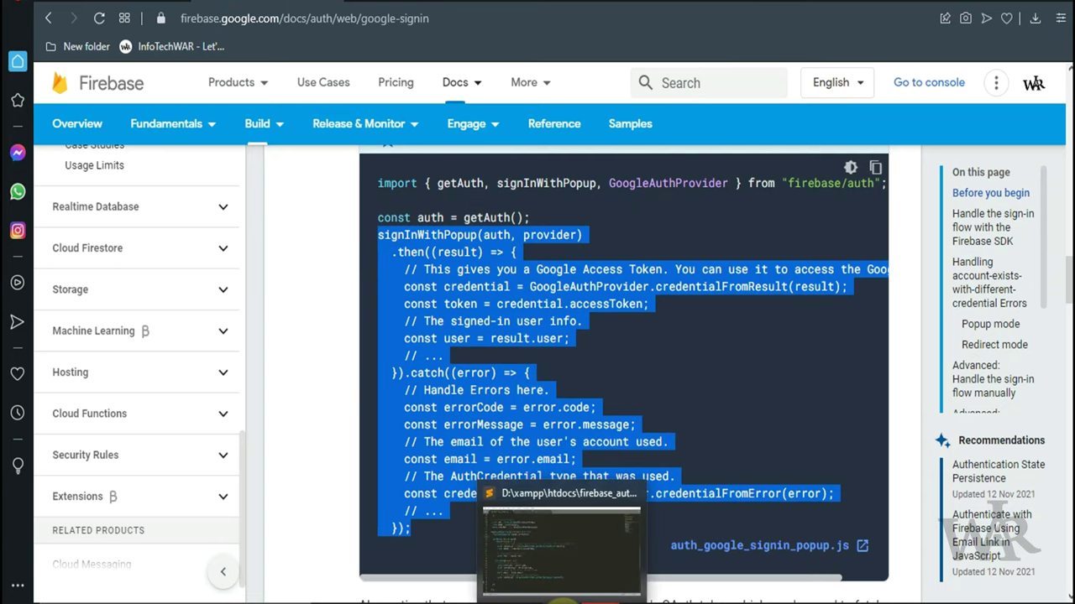
- Switch to Sublime Text and comment out the whole getRedirectResult block inside the login click listener in index.html
left_click(559, 567)
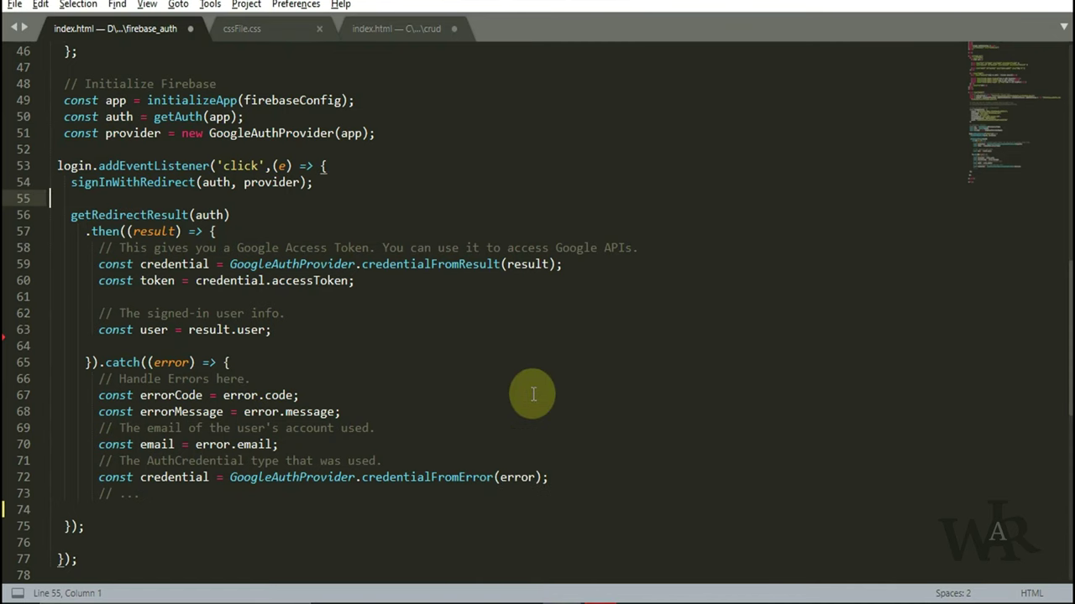
left_click(109, 520)
left_click(90, 220, "shift")
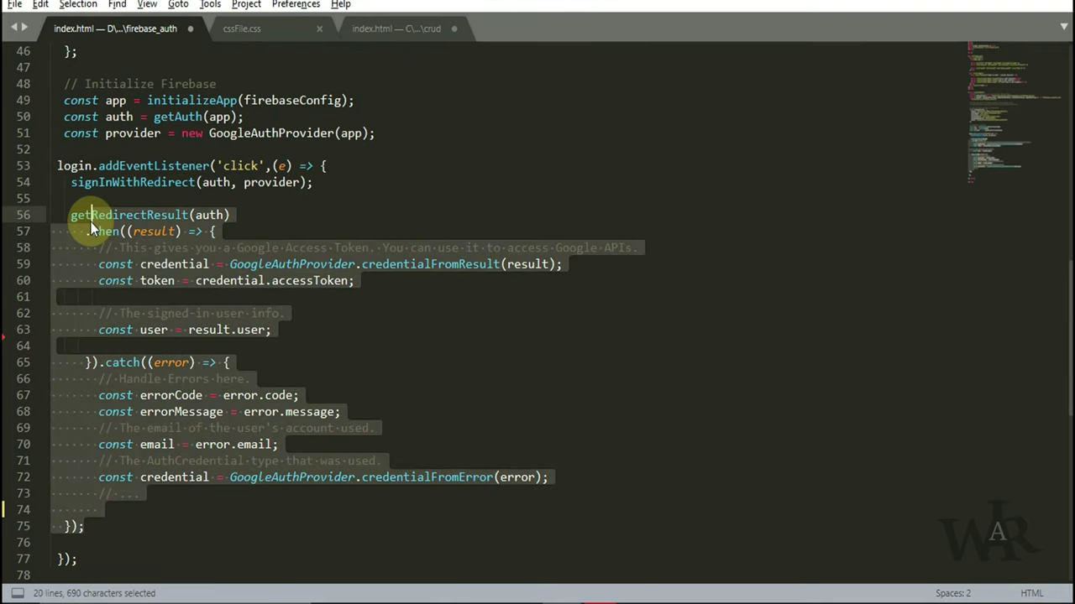
key("ctrl+slash")
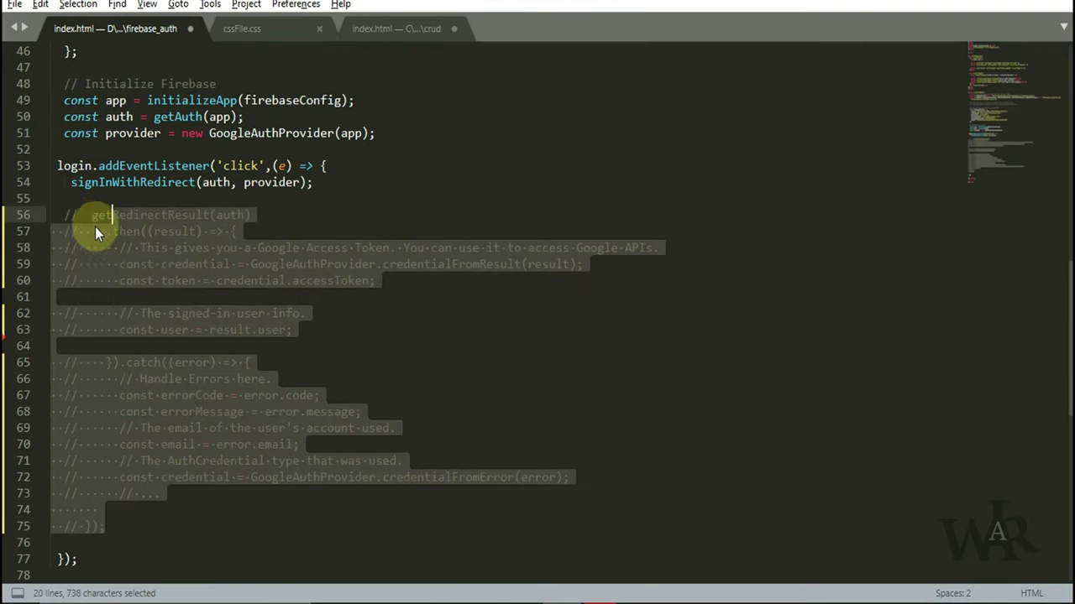
- Paste the copied signInWithPopup code below the commented-out getRedirectResult block, inside the login click listener
left_click(190, 538)
key("Return")
key("Return")
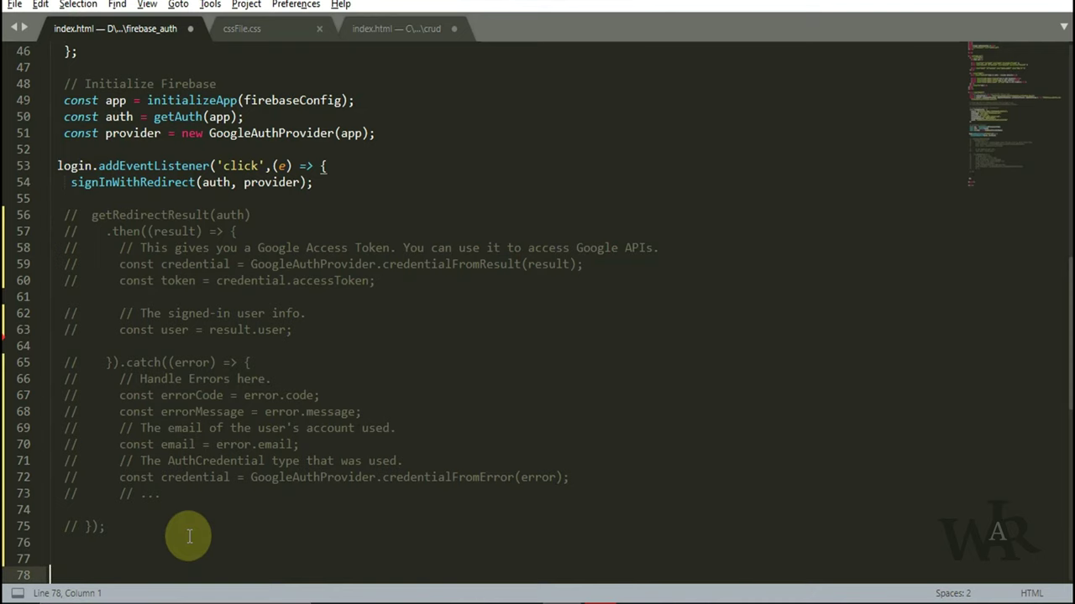
key("ctrl+v")
scroll(180, 532, "down", 2)
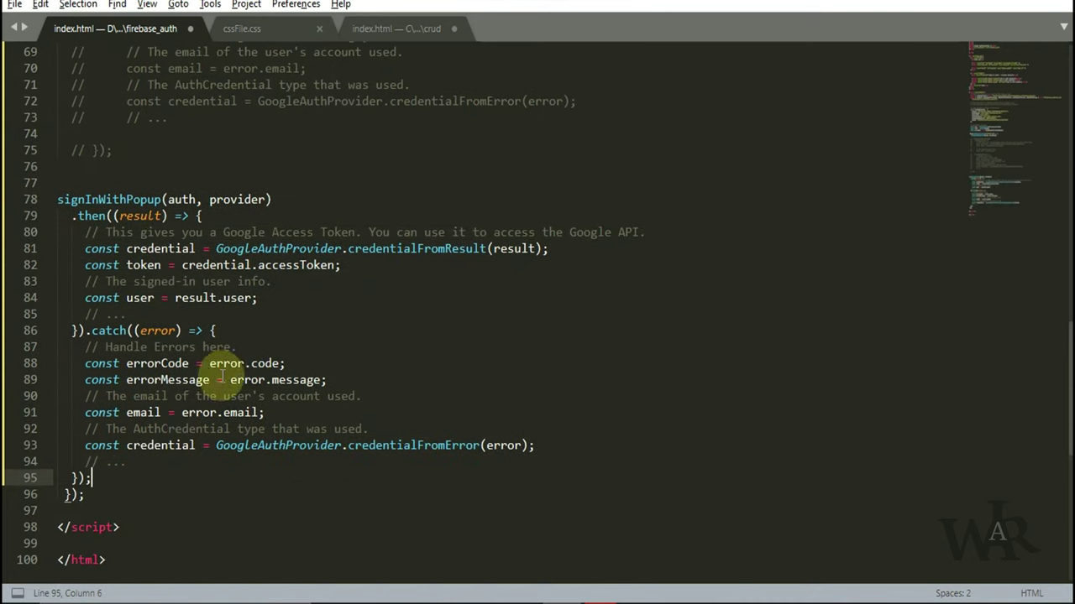
- Copy the signInWithPopup function name and put it into the firebase-auth.js import list after getRedirectResult
double_click(135, 199)
key("ctrl+c")
scroll(266, 267, "up", 15)
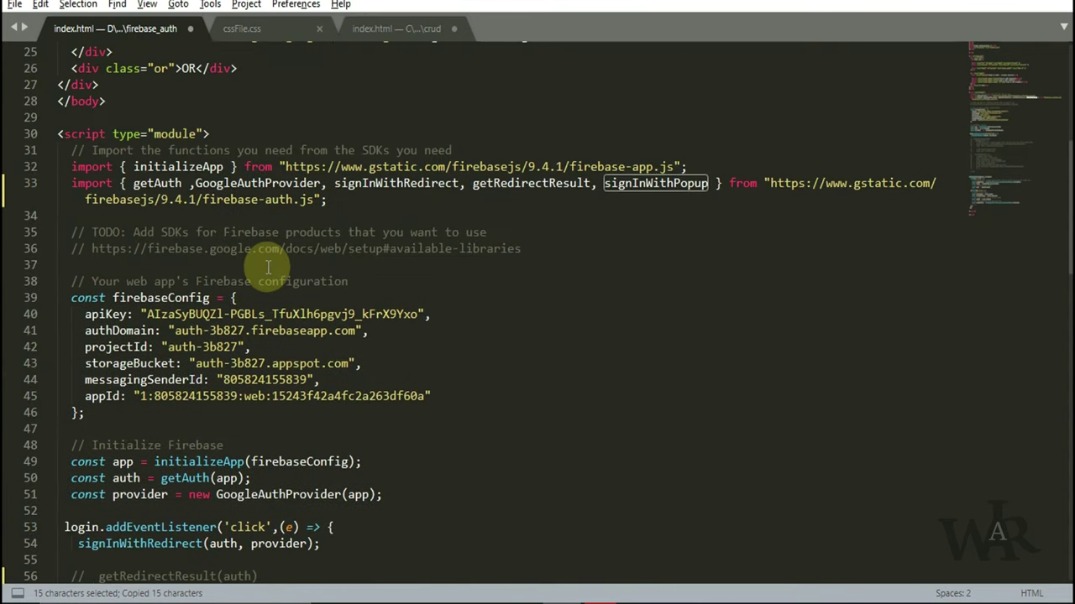
double_click(646, 184)
key("ctrl+v")
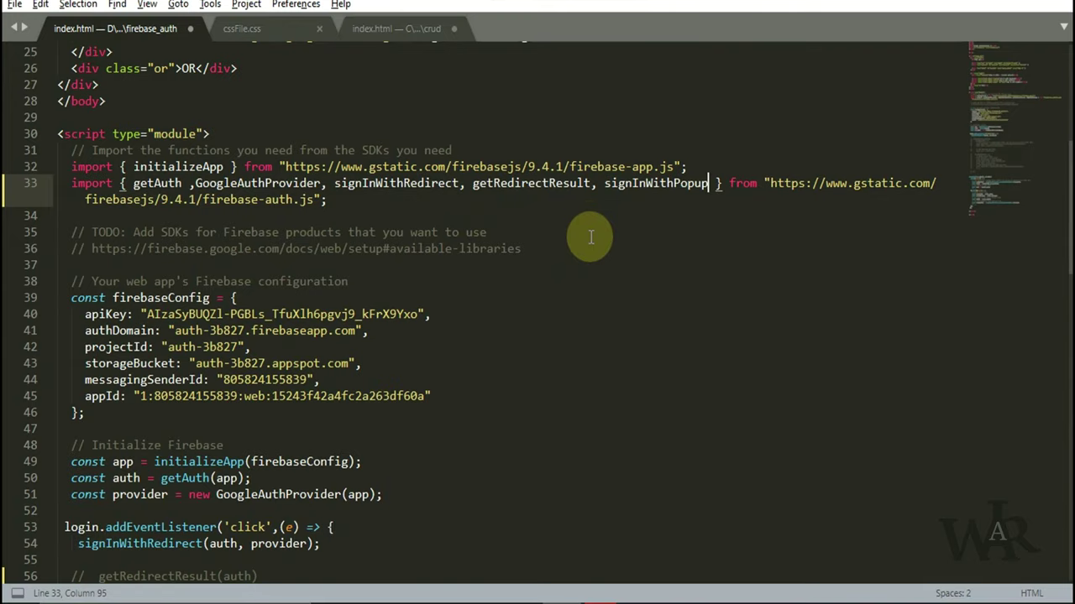
- Add alert(user.displayName); after the user constant in the signInWithPopup success handler, set off by blank lines
scroll(456, 300, "down", 9)
scroll(292, 414, "down", 7)
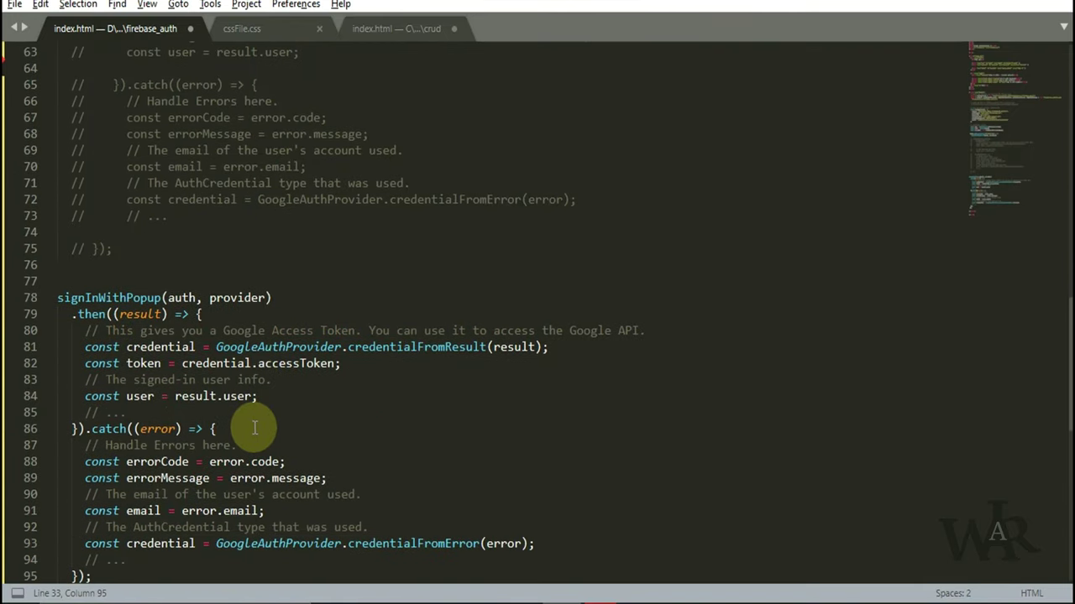
left_click(310, 254)
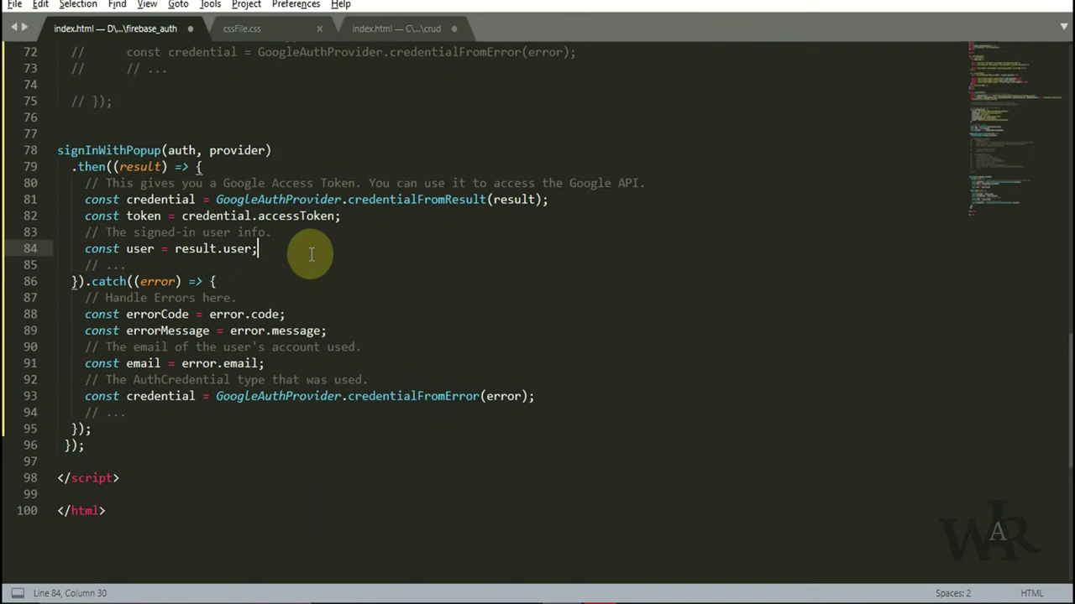
key("Return")
key("Return")
type("alert(user.displayName);")
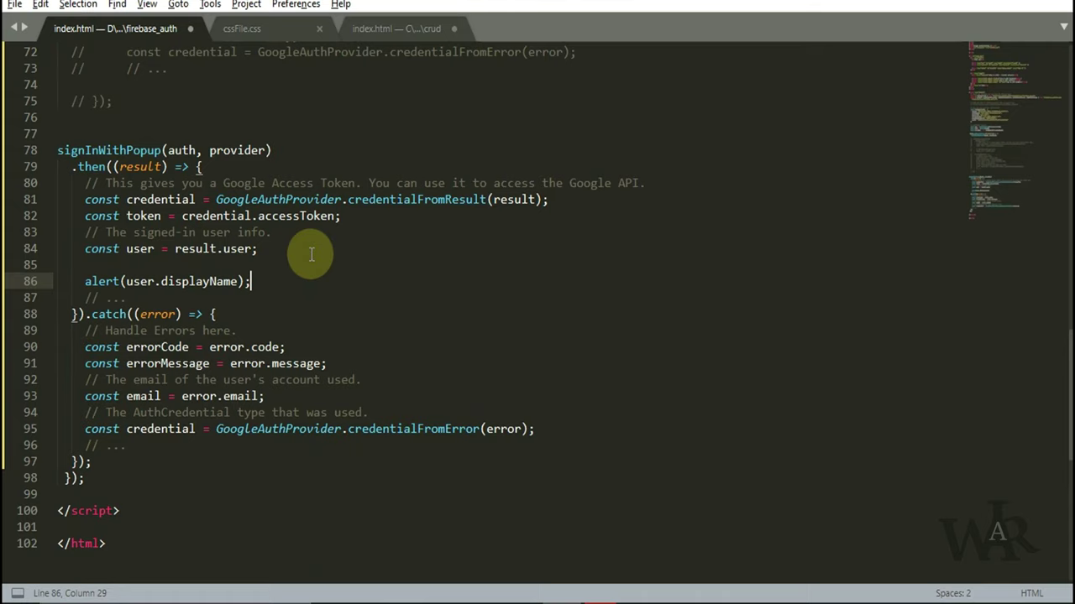
left_click(311, 254)
key("Return")
- Add alert(errorMessage); at the end of the signInWithPopup catch handler
left_click(321, 462)
key("Return")
key("Return")
type("co")
key("BackSpace")
key("BackSpace")
type("alert(")
double_click(172, 379)
key("ctrl+c")
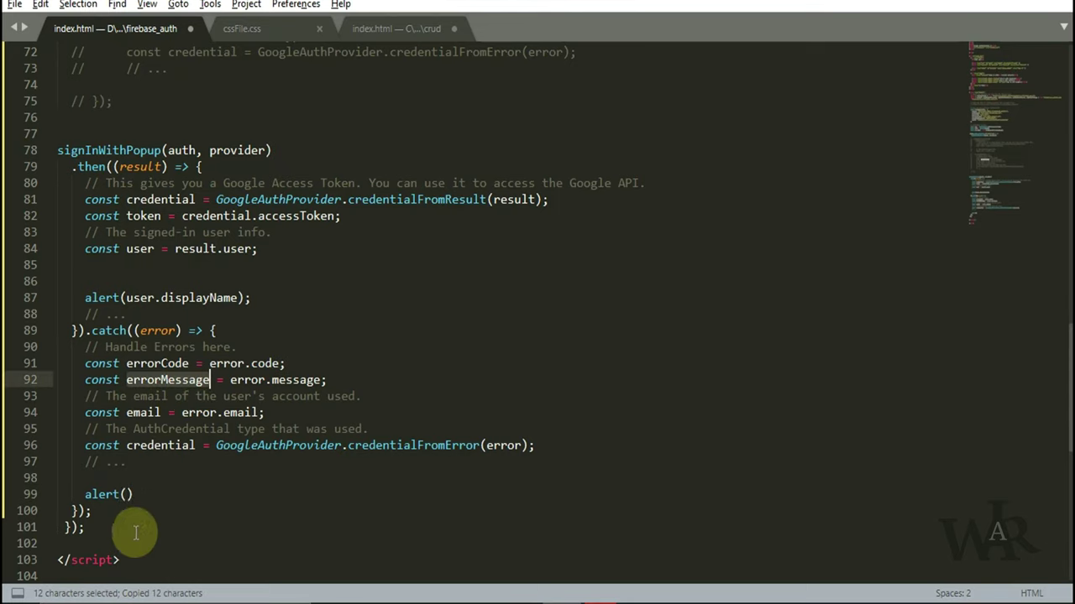
left_click(128, 494)
key("ctrl+v")
left_click(238, 494)
type(";")
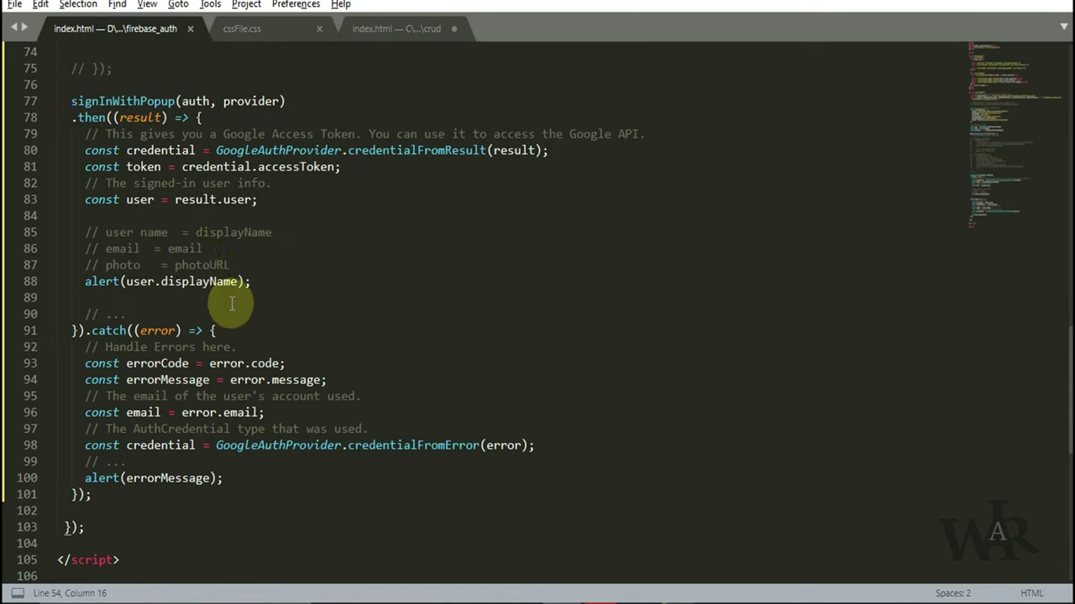
- Add a "// redirect" comment line below the photoURL comment in the signInWithPopup success handler
left_click(252, 249)
left_click(259, 264)
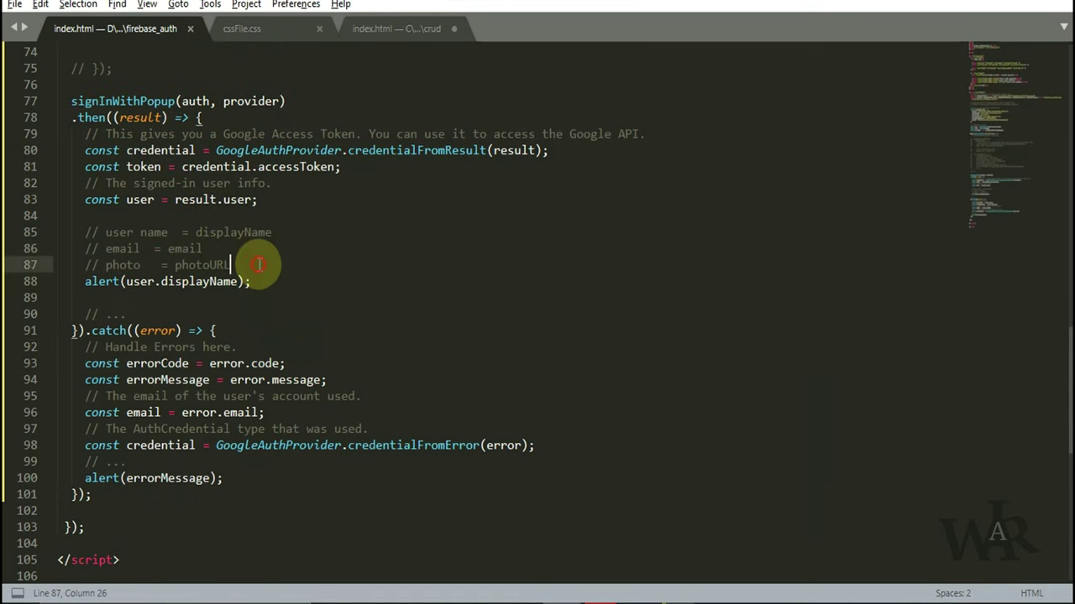
key("Return")
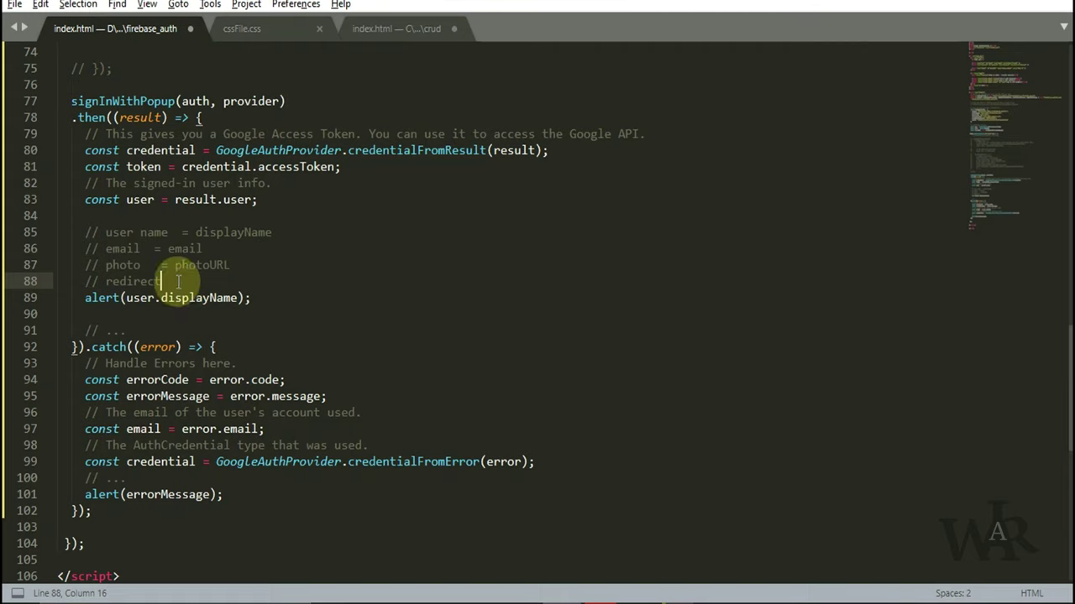
left_click(125, 298)
left_click_drag(125, 297, 240, 283)
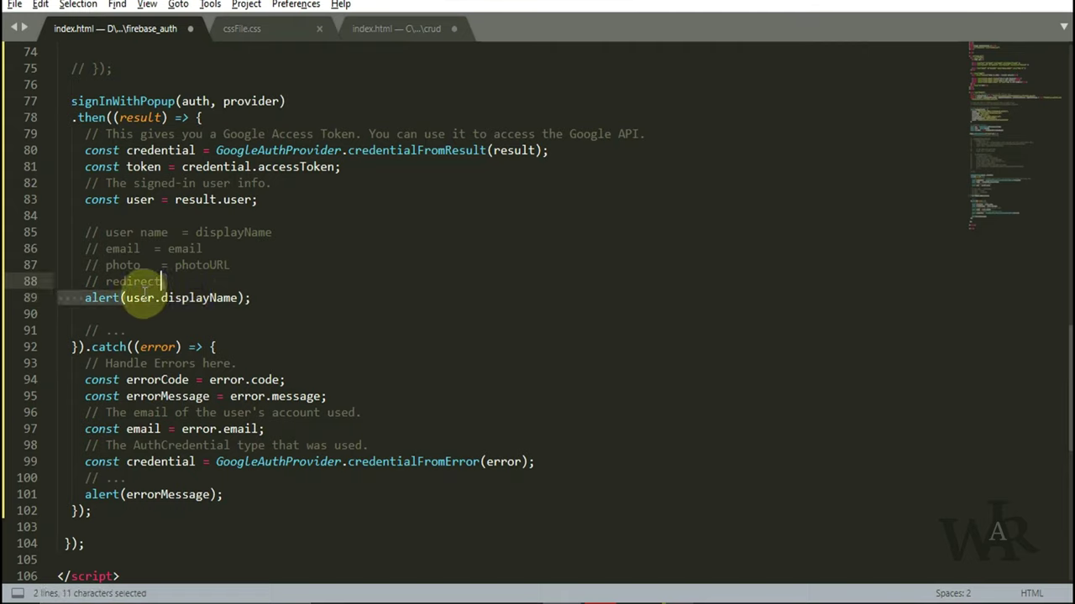
double_click(139, 297)
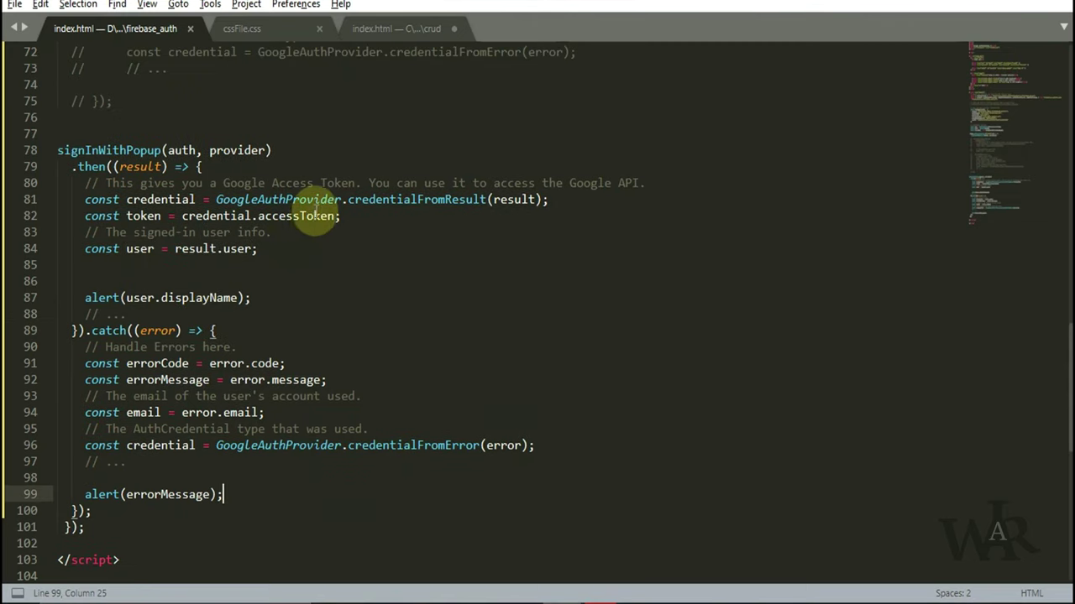
- Comment out the signInWithRedirect(auth, provider) call at the start of the login click listener
scroll(311, 164, "up", 9)
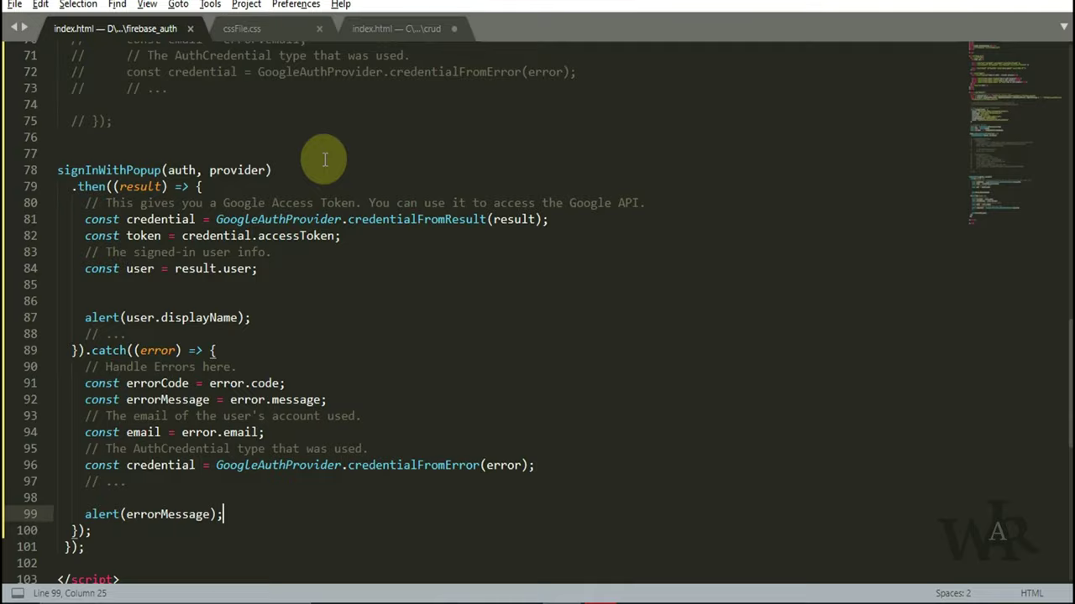
left_click(332, 199)
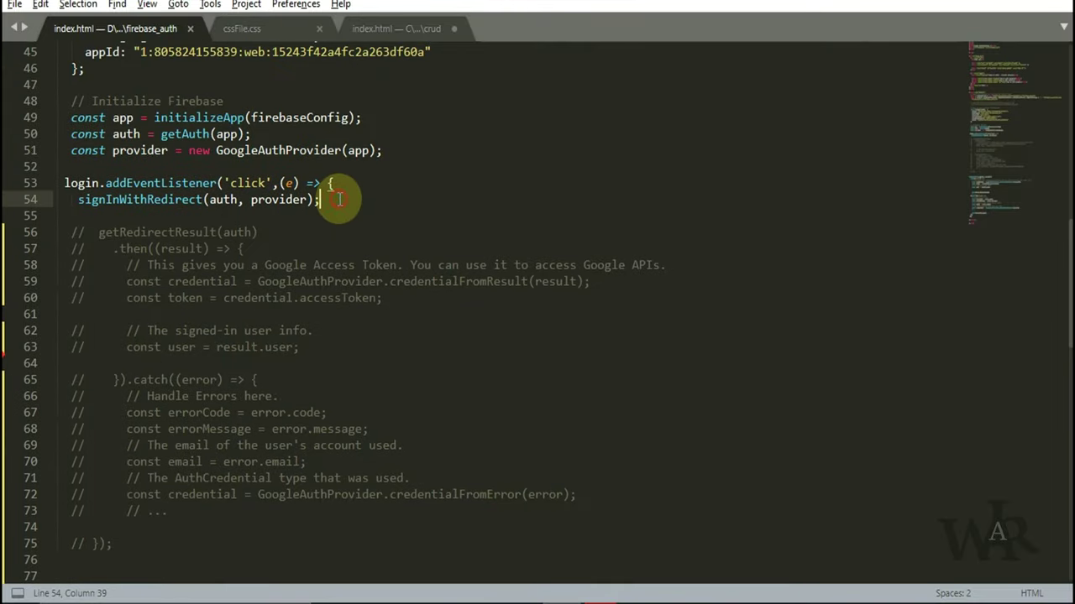
key("ctrl+slash")
- Switch to the login page in the browser and test Log in with Google+ by choosing the WAR account in the pop-up
key("alt+Tab")
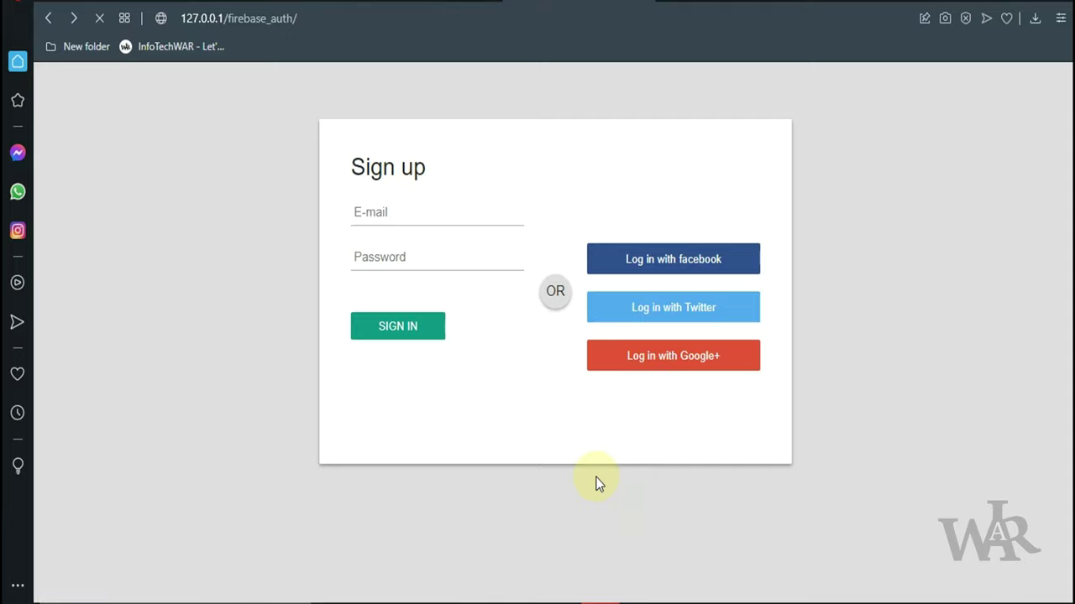
left_click(669, 372)
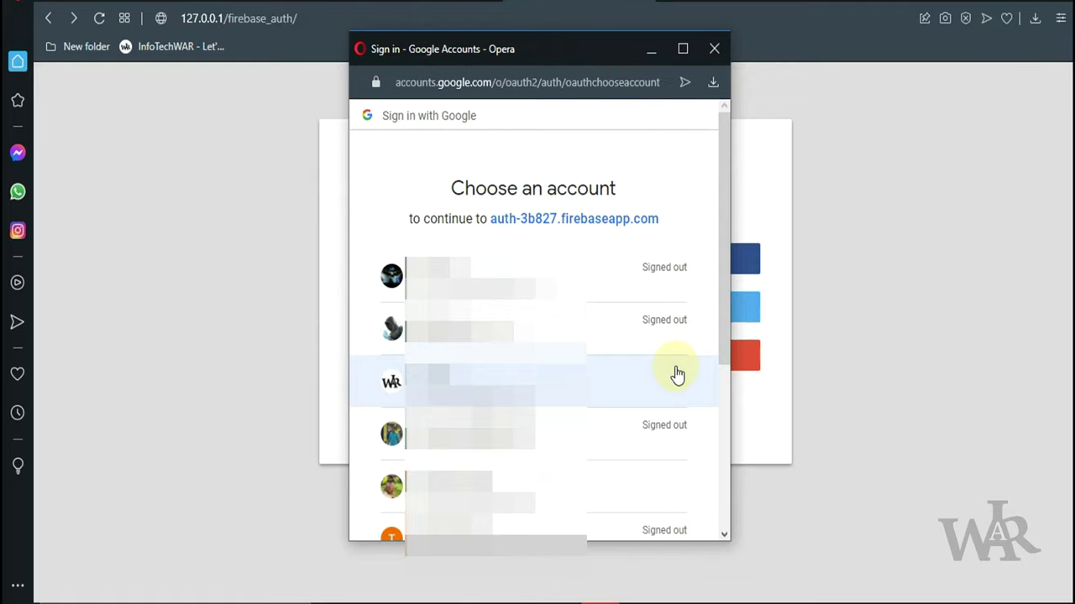
left_click(535, 382)
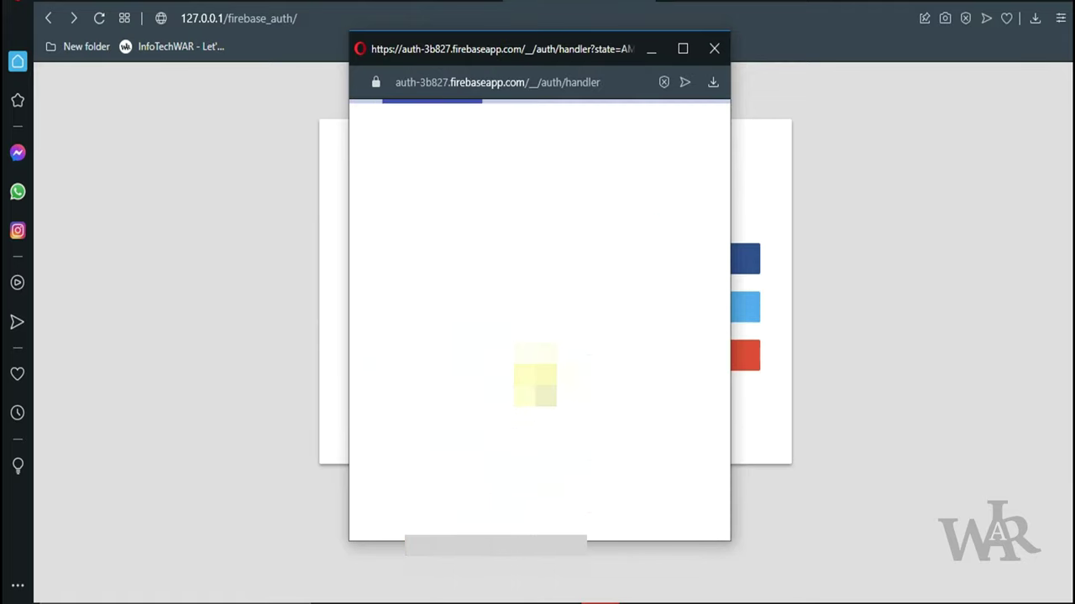
double_click(411, 75)
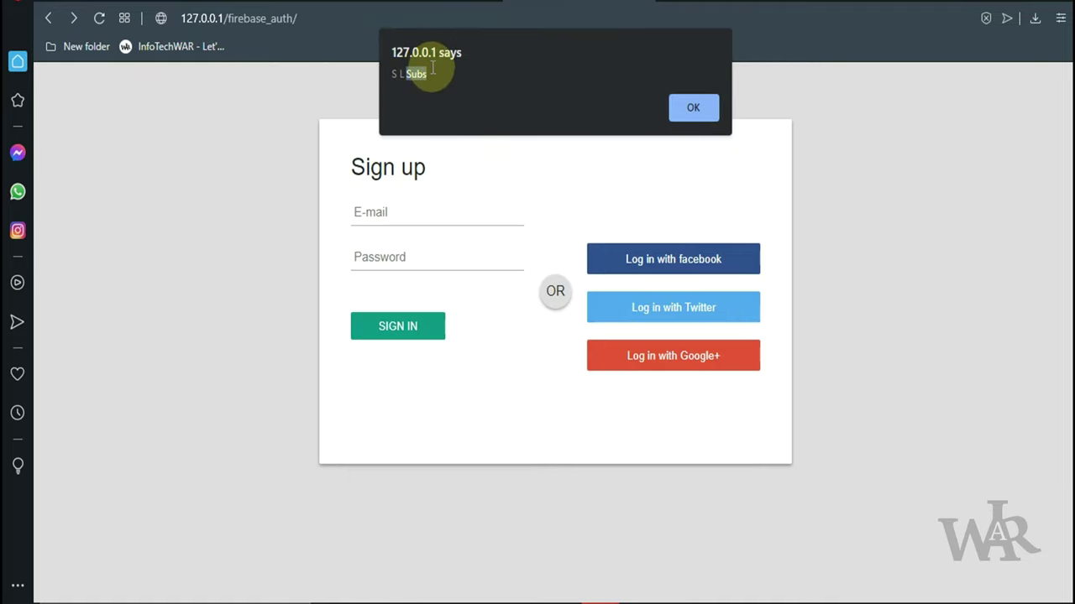
- Refresh the Authentication users list in the Firebase console, and dismiss the display-name alert on the login page
left_click(84, 5)
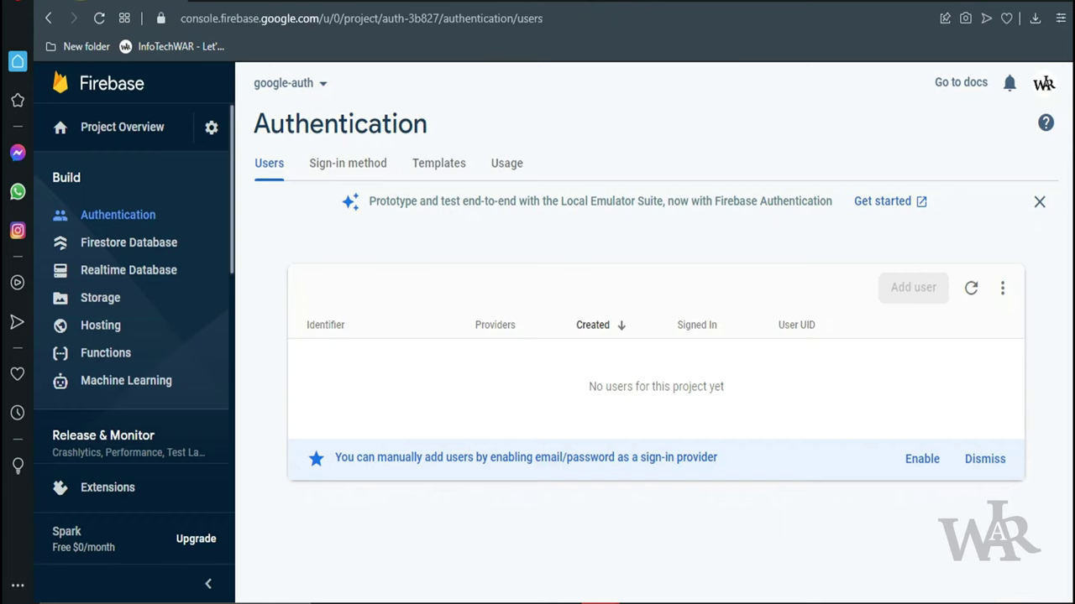
left_click(970, 293)
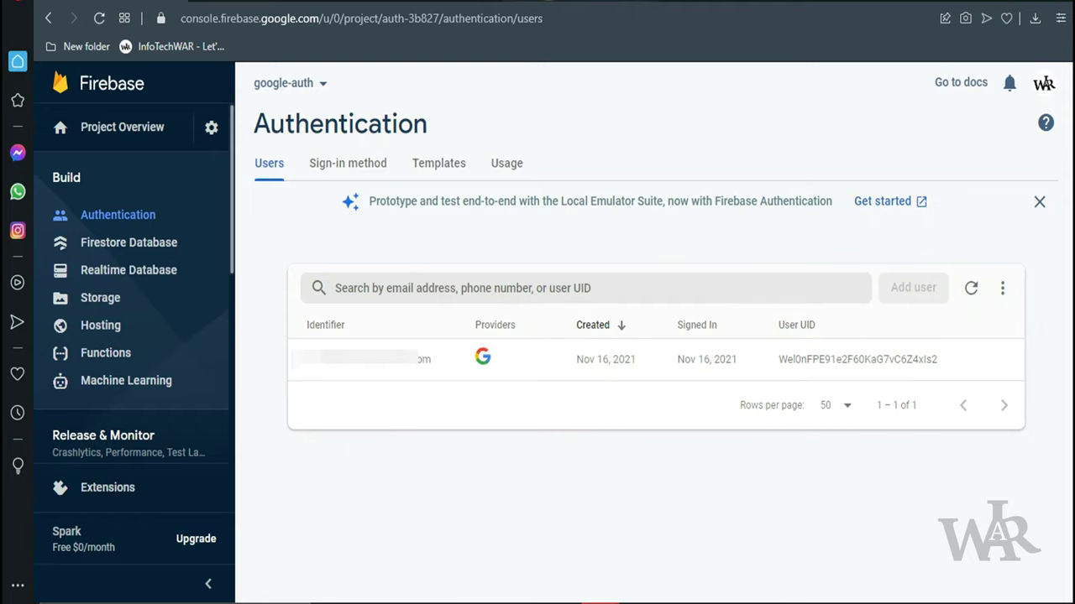
left_click(550, 2)
left_click(690, 109)
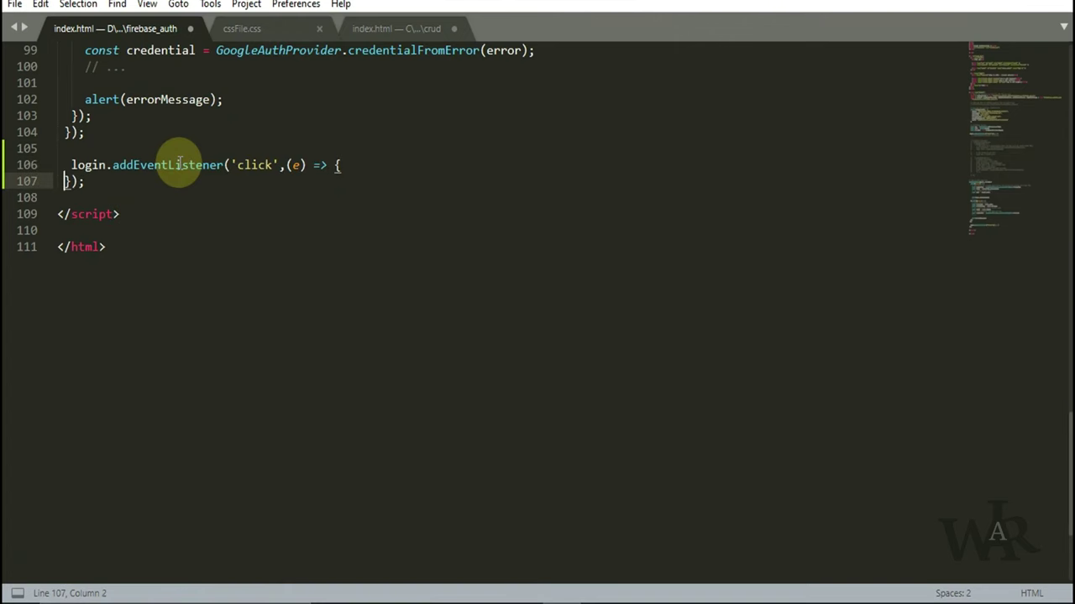
- Add blank lines inside the second login click listener at the end of the index.html script
key("Return")
key("Return")
key("Up")
key("Up")
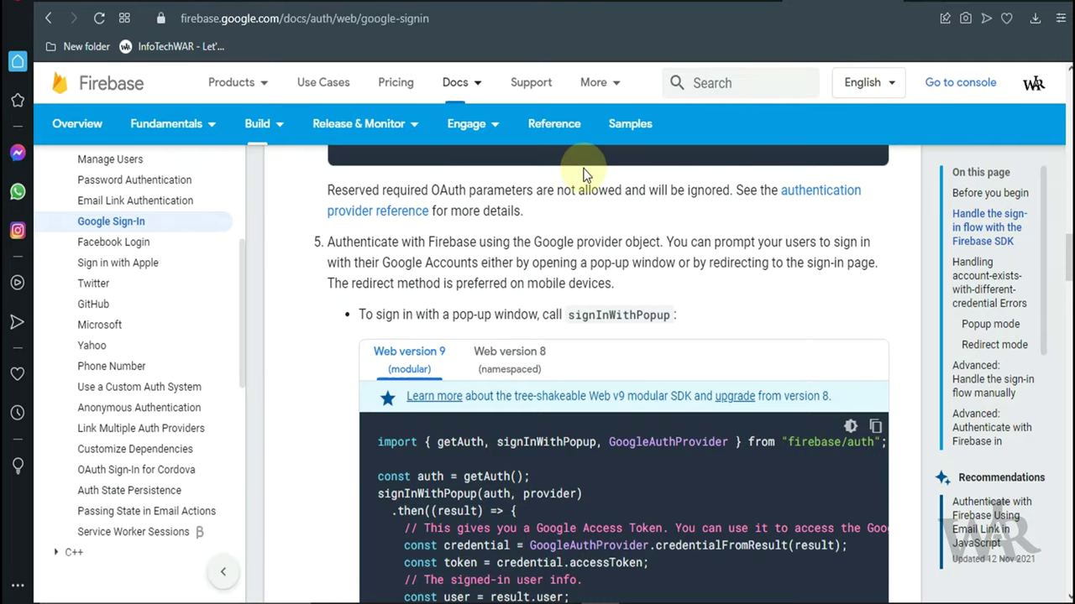
- Copy the version 9 signOut(auth) code from the Google sign-in documentation and paste it into the second login click listener
scroll(585, 263, "down", 15)
scroll(582, 256, "down", 20)
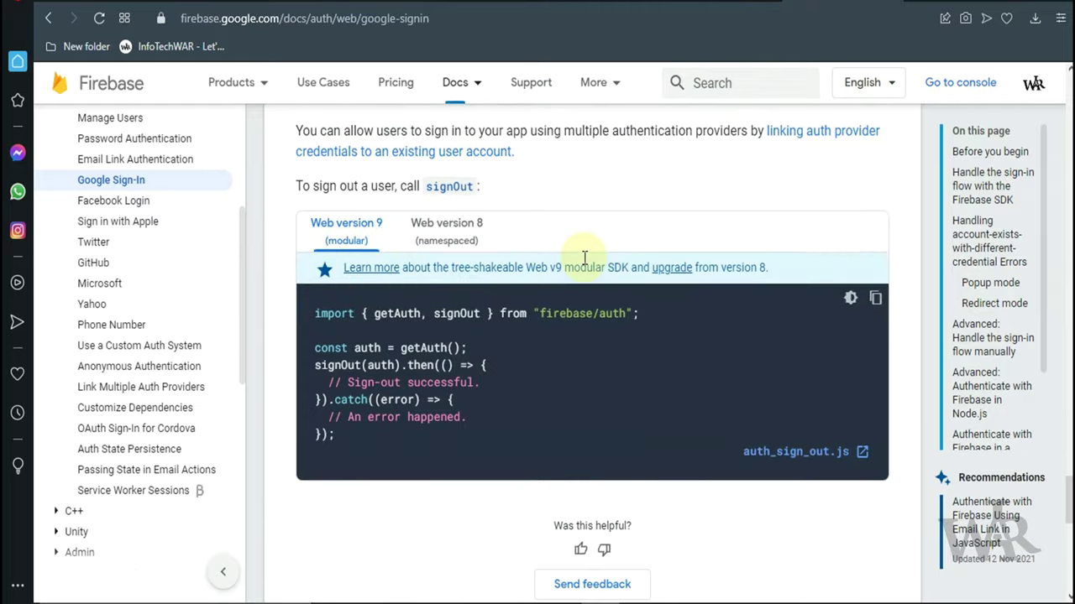
left_click_drag(336, 435, 314, 364)
key("ctrl+c")
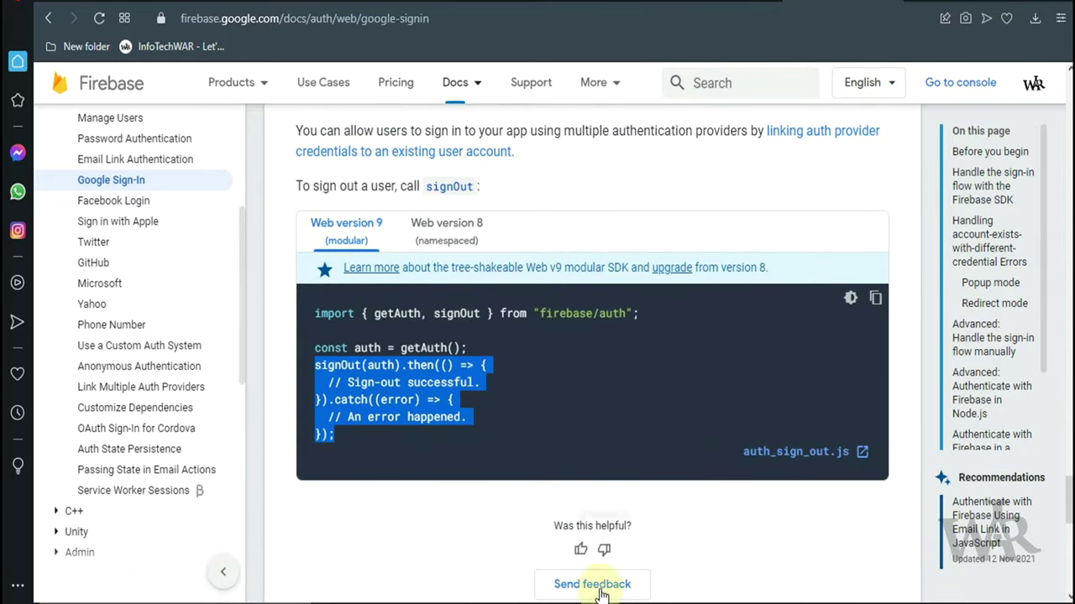
key("alt+Tab")
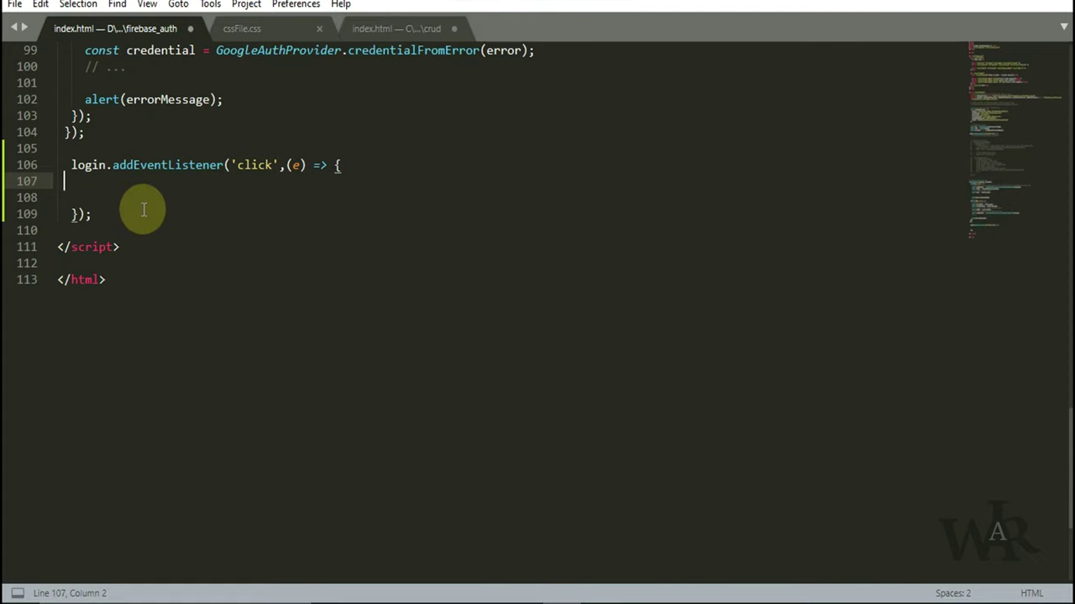
key("ctrl+v")
left_click(351, 165)
key("Return")
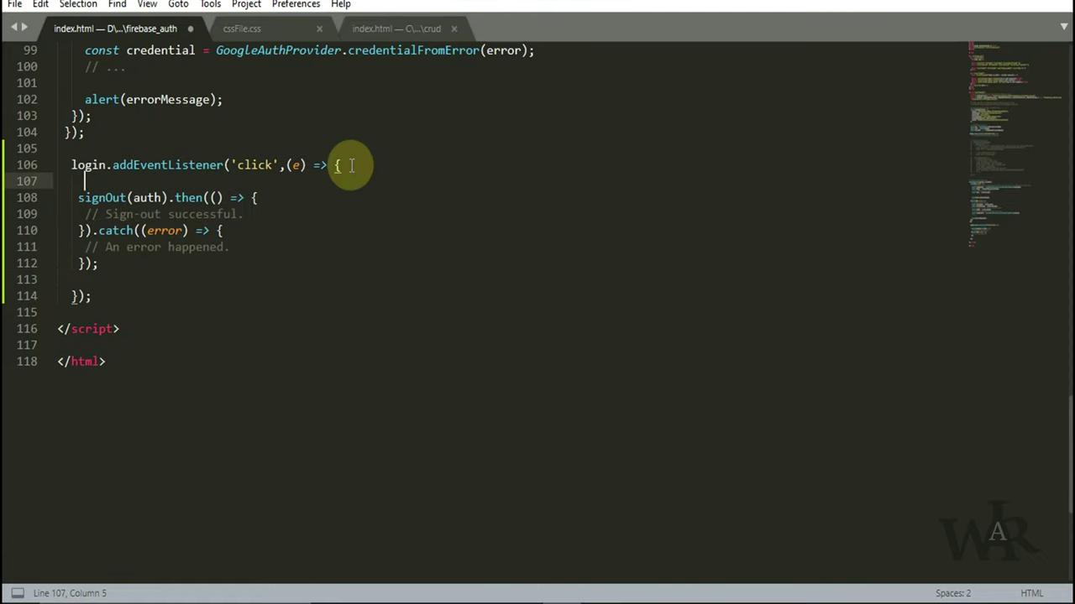
- Add signOut after signInWithPopup in the firebase-auth.js import list by copying its name from the pasted handler, and save index.html
left_click(356, 213)
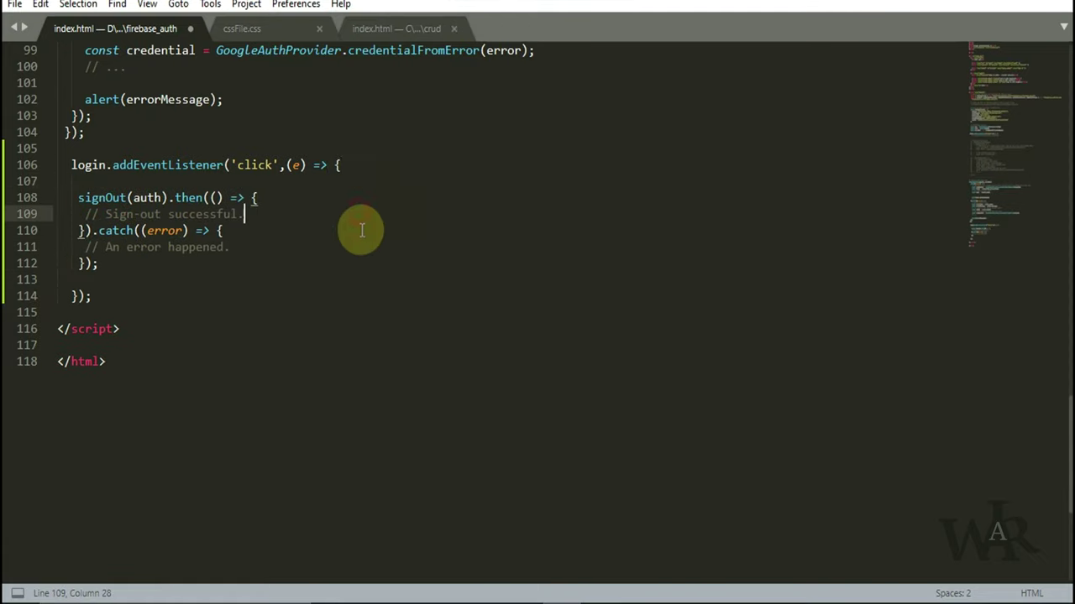
double_click(90, 198)
key("ctrl+c")
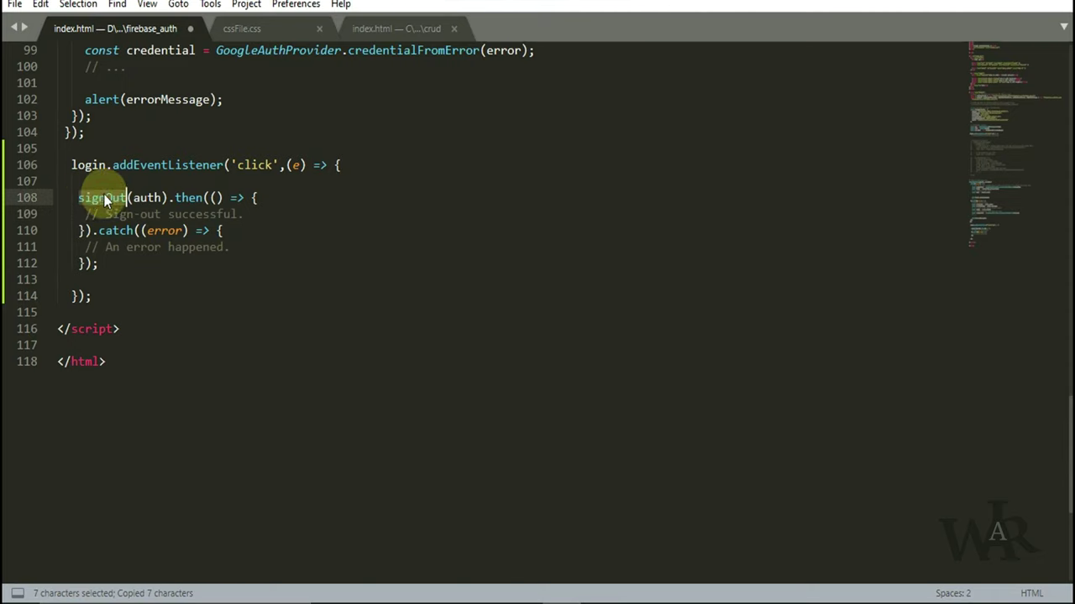
scroll(319, 210, "up", 20)
scroll(323, 209, "up", 6)
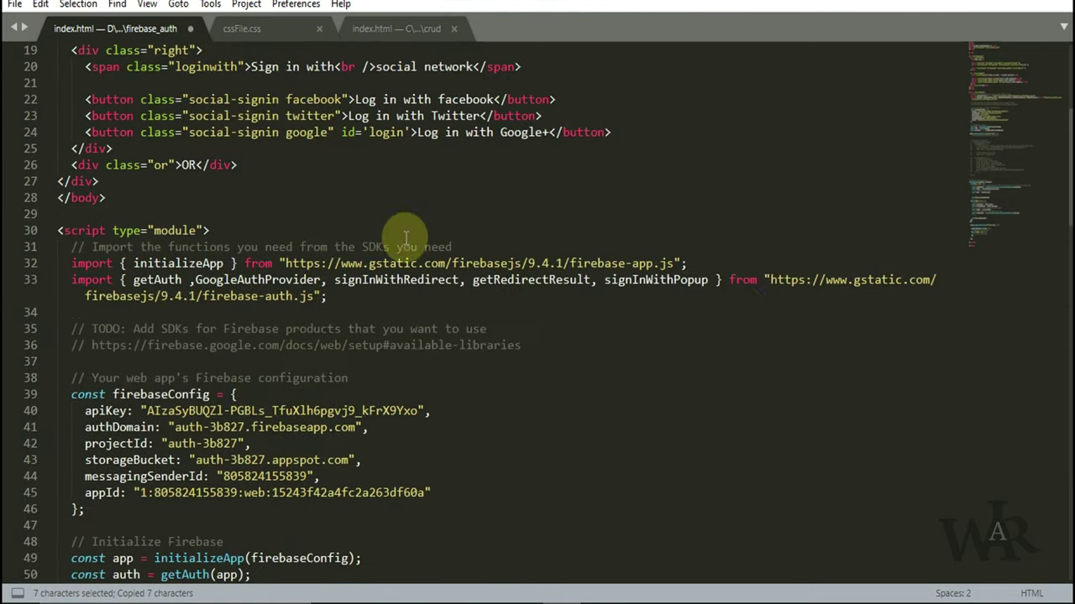
left_click(710, 280)
type(",")
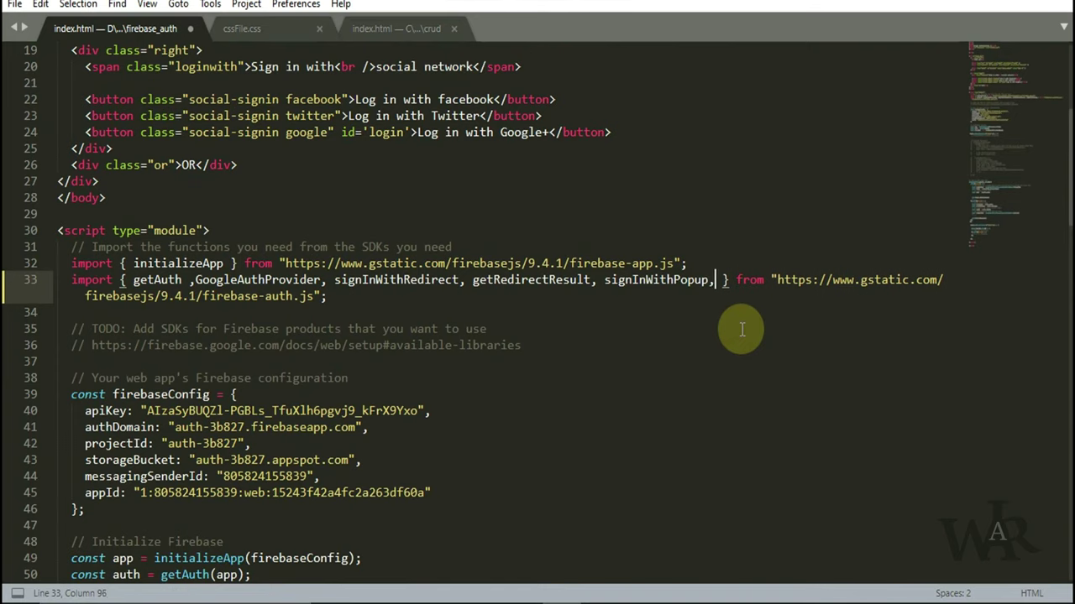
key("ctrl+v")
key("ctrl+s")
- Replace login with signOut as the element that the second click listener is attached to
scroll(742, 330, "down", 20)
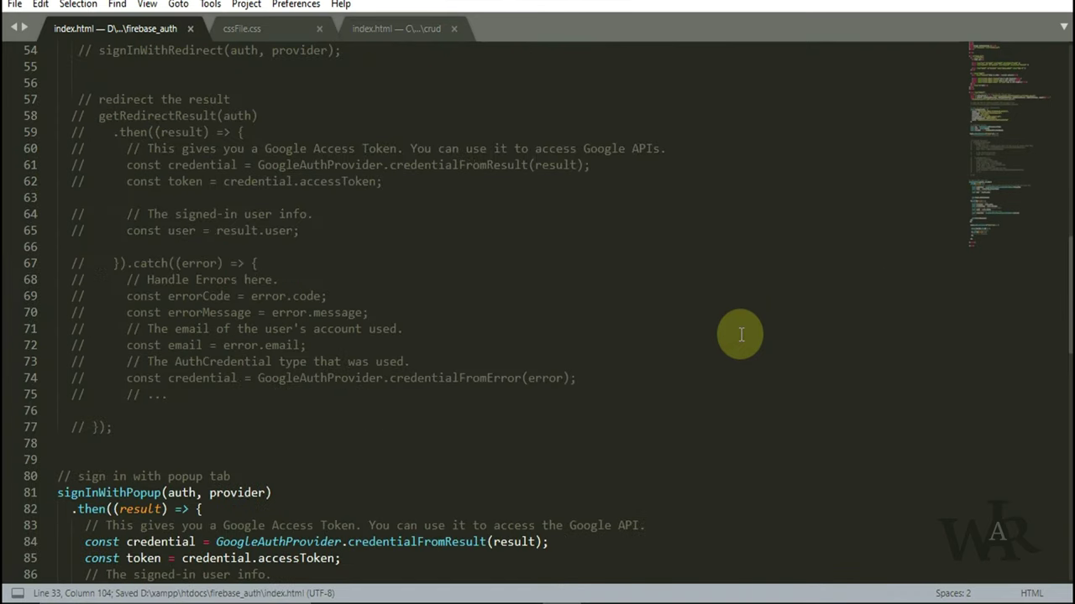
scroll(520, 343, "down", 2)
scroll(509, 343, "up", 1)
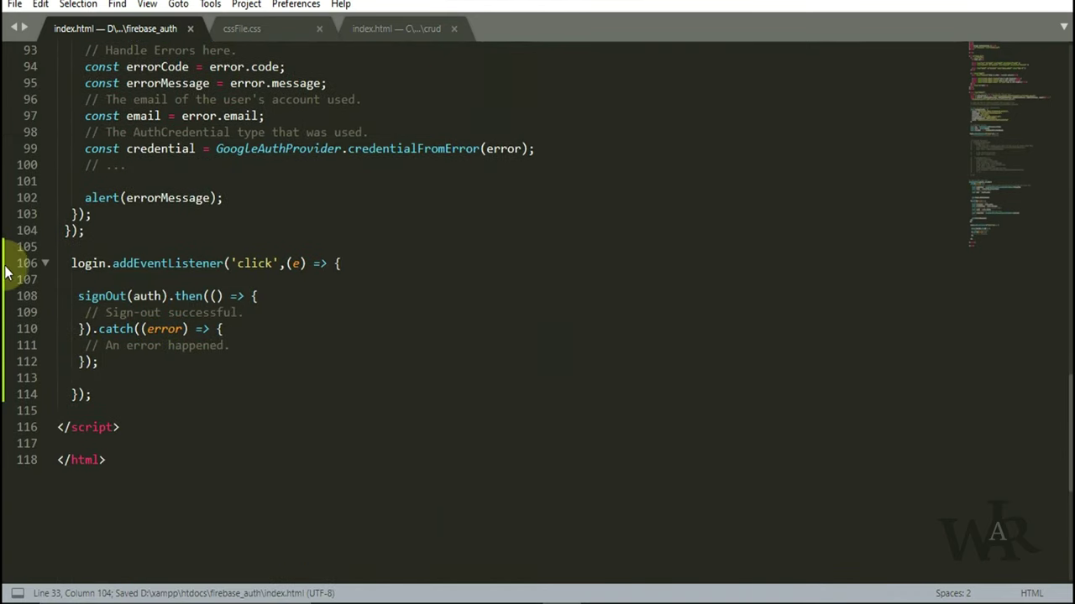
double_click(84, 264)
type("sign")
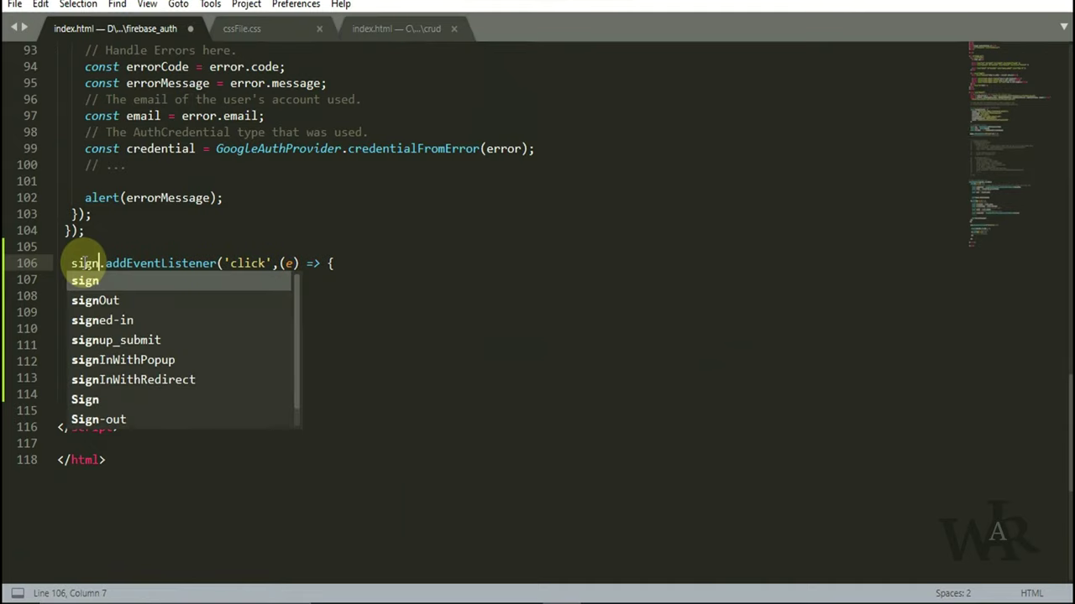
type("Out")
double_click(84, 264)
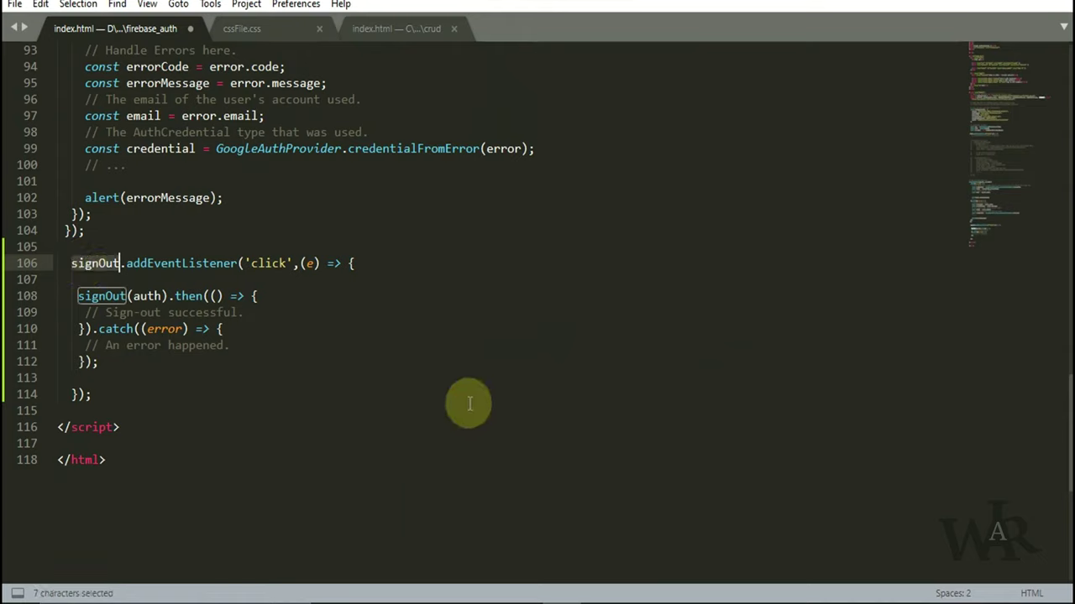
left_click(343, 311)
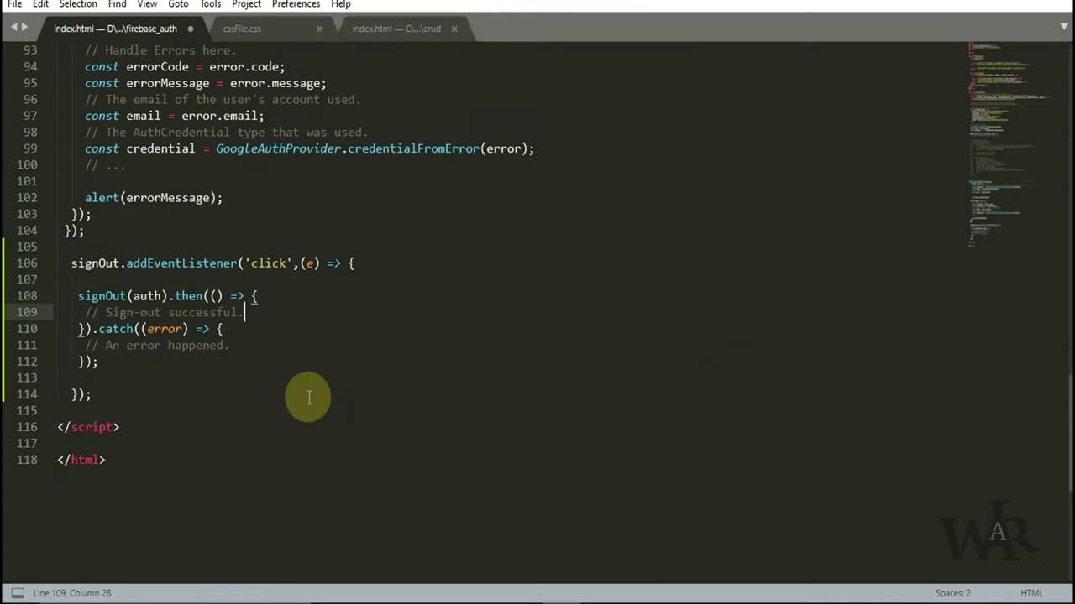